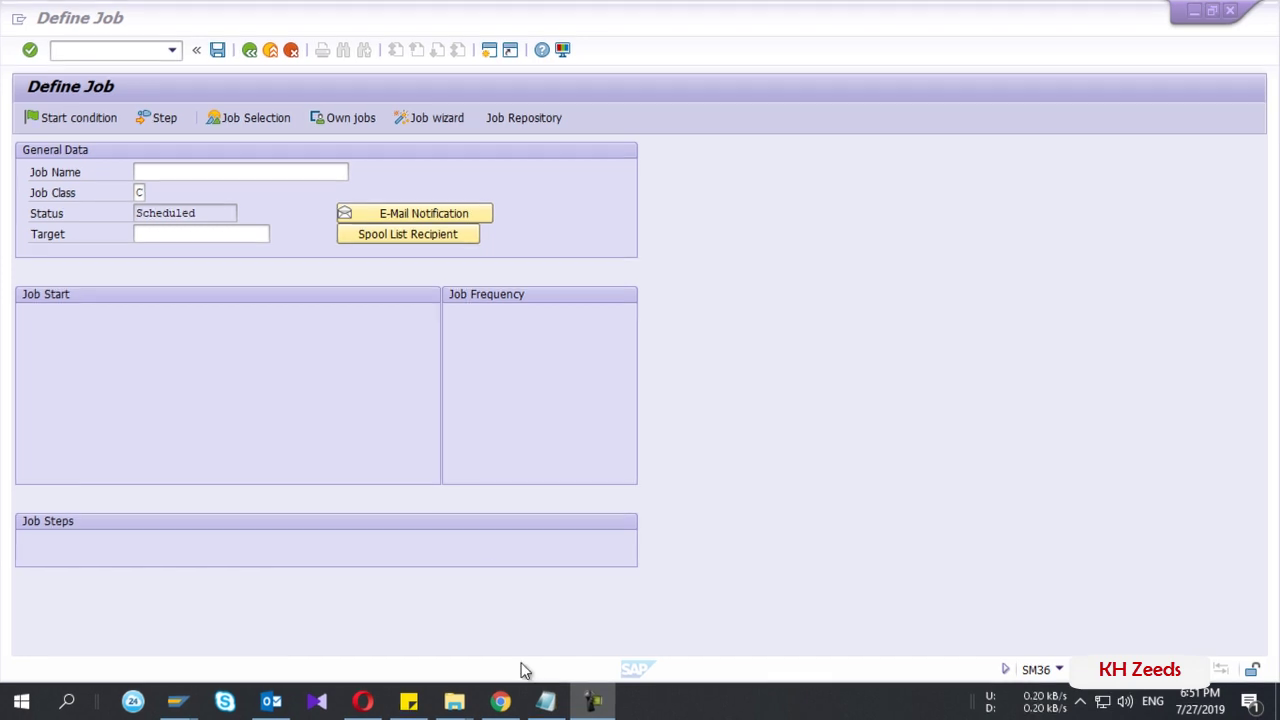
- Show the Notepad job notes listing report variant MB51 and distribution list SO15
{"action": "left_click", "coordinate": [545, 702]}
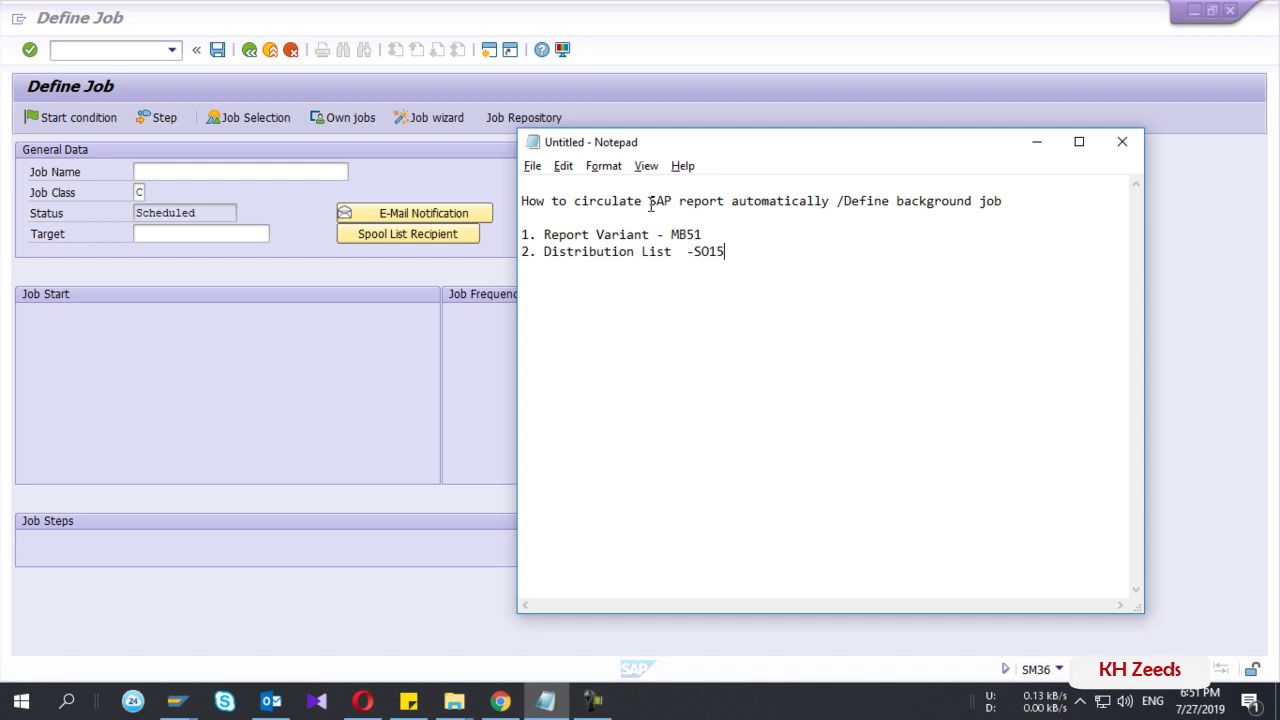
- Review MB51 and SO15 in the notes, then bring the SM36 Define Job screen back
{"action": "key", "text": "alt+Tab"}
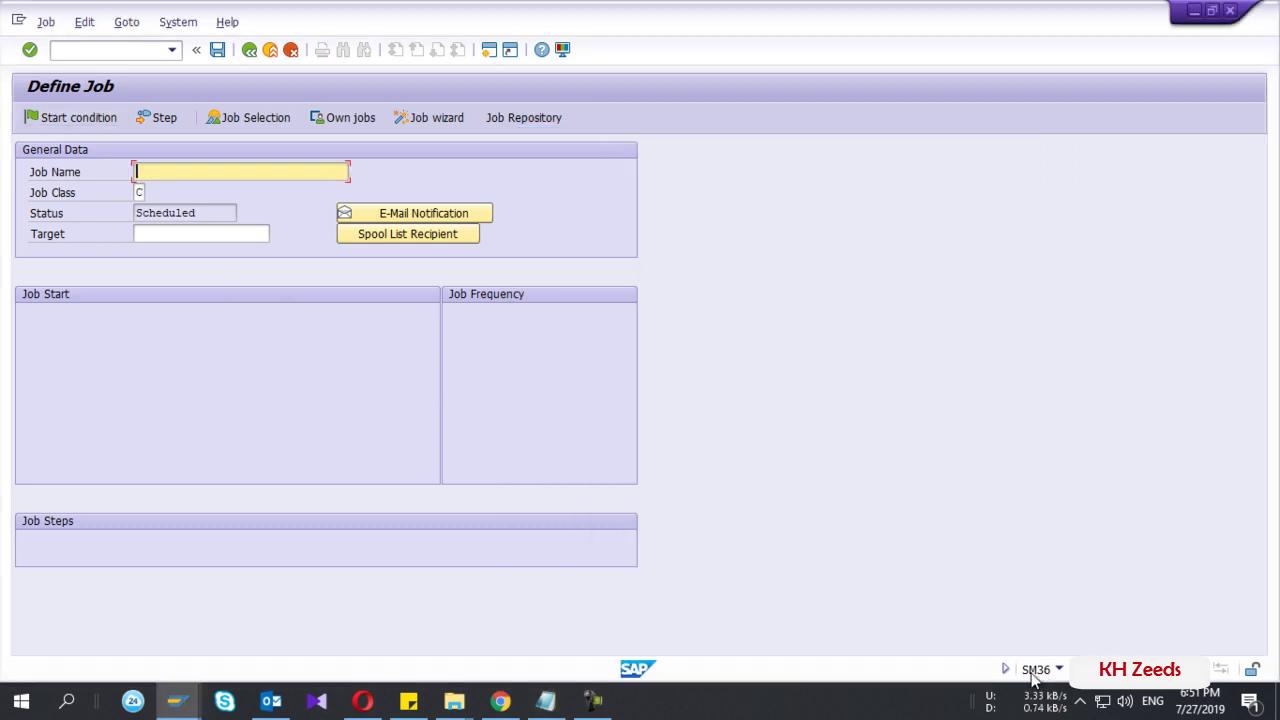
{"action": "left_click", "coordinate": [560, 706]}
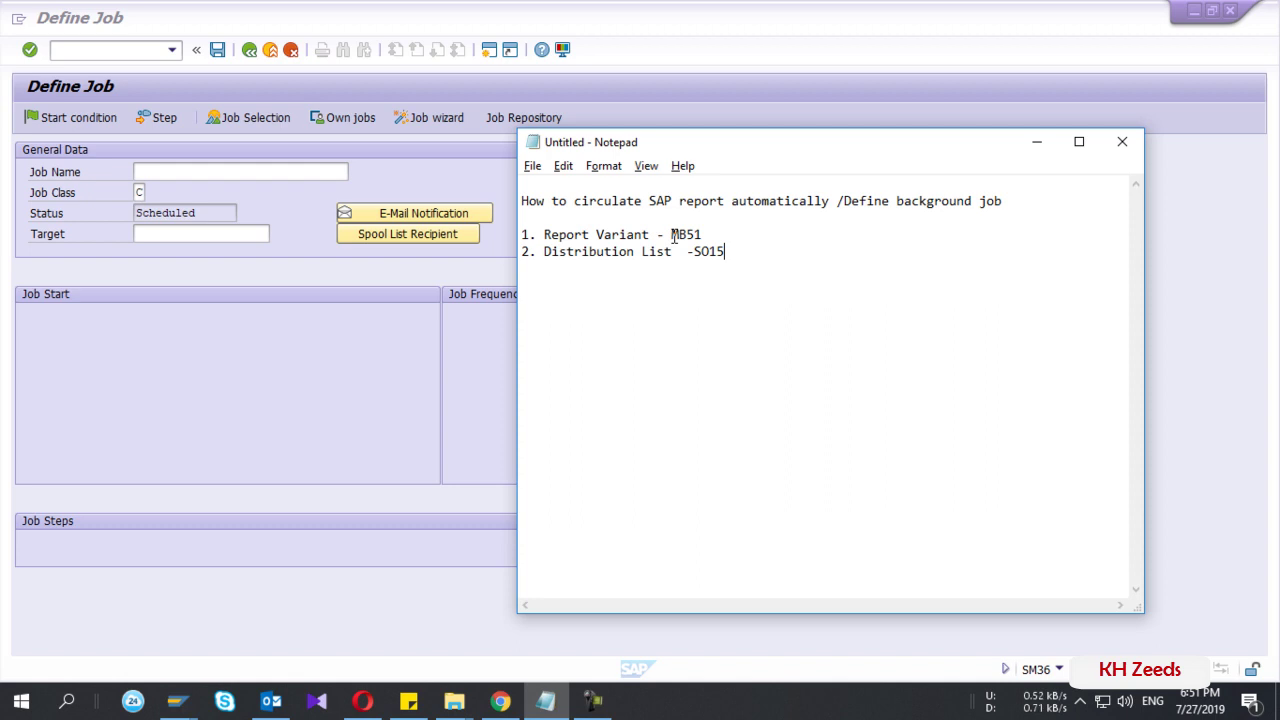
{"action": "left_click_drag", "start_coordinate": [674, 237], "coordinate": [714, 237]}
{"action": "left_click", "coordinate": [714, 237]}
{"action": "left_click_drag", "start_coordinate": [703, 255], "coordinate": [722, 255]}
{"action": "left_click", "coordinate": [420, 455]}
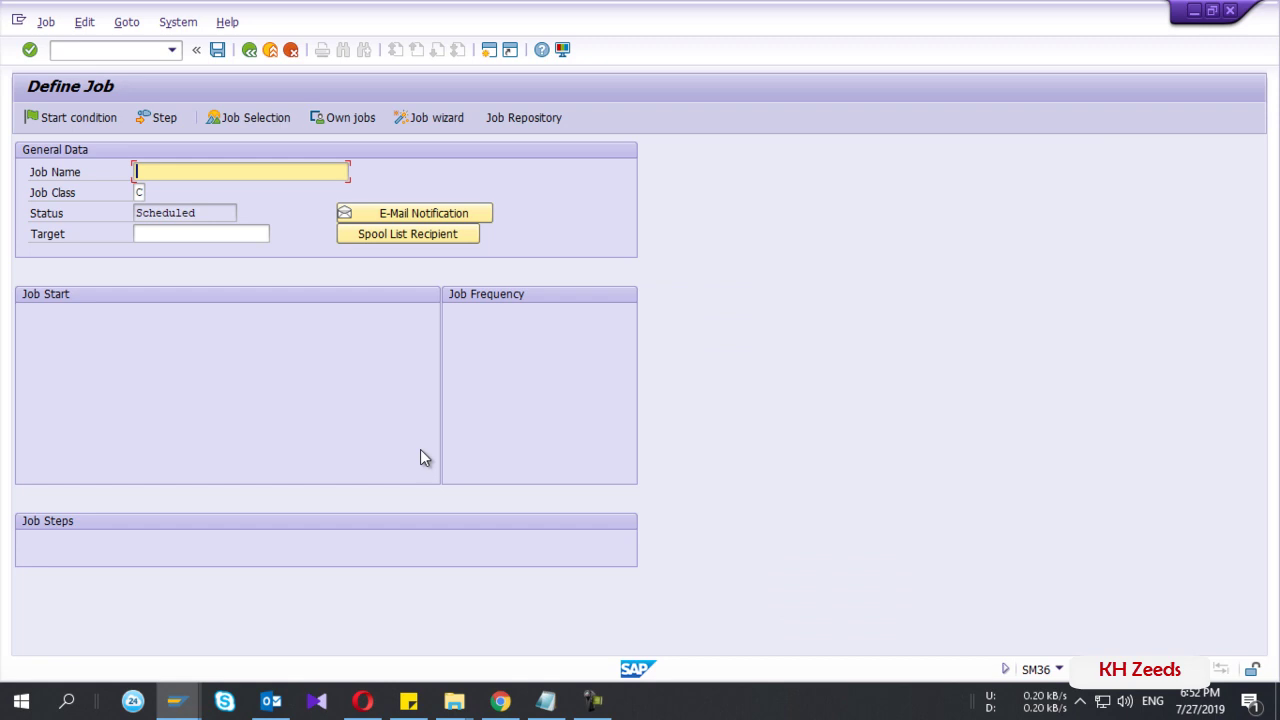
- Switch to the Material Document List window and check Plant 1000 and movement type 101
{"action": "left_click", "coordinate": [180, 703]}
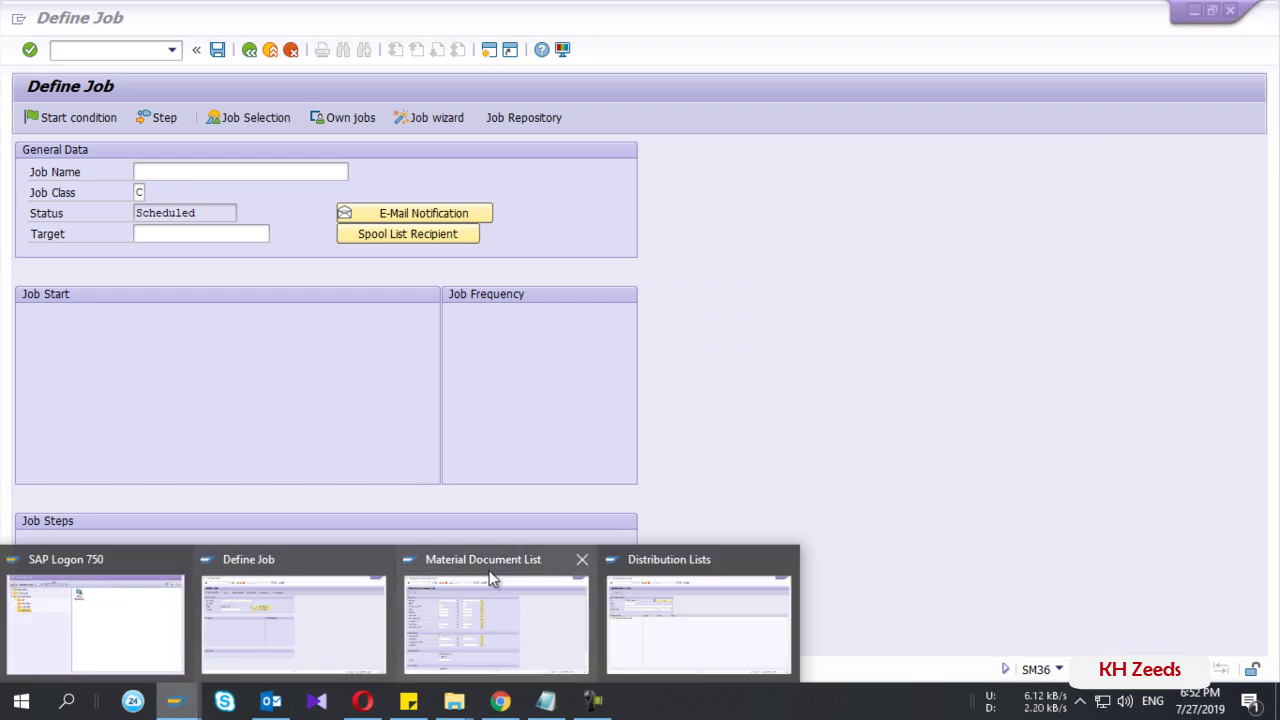
{"action": "left_click", "coordinate": [489, 570]}
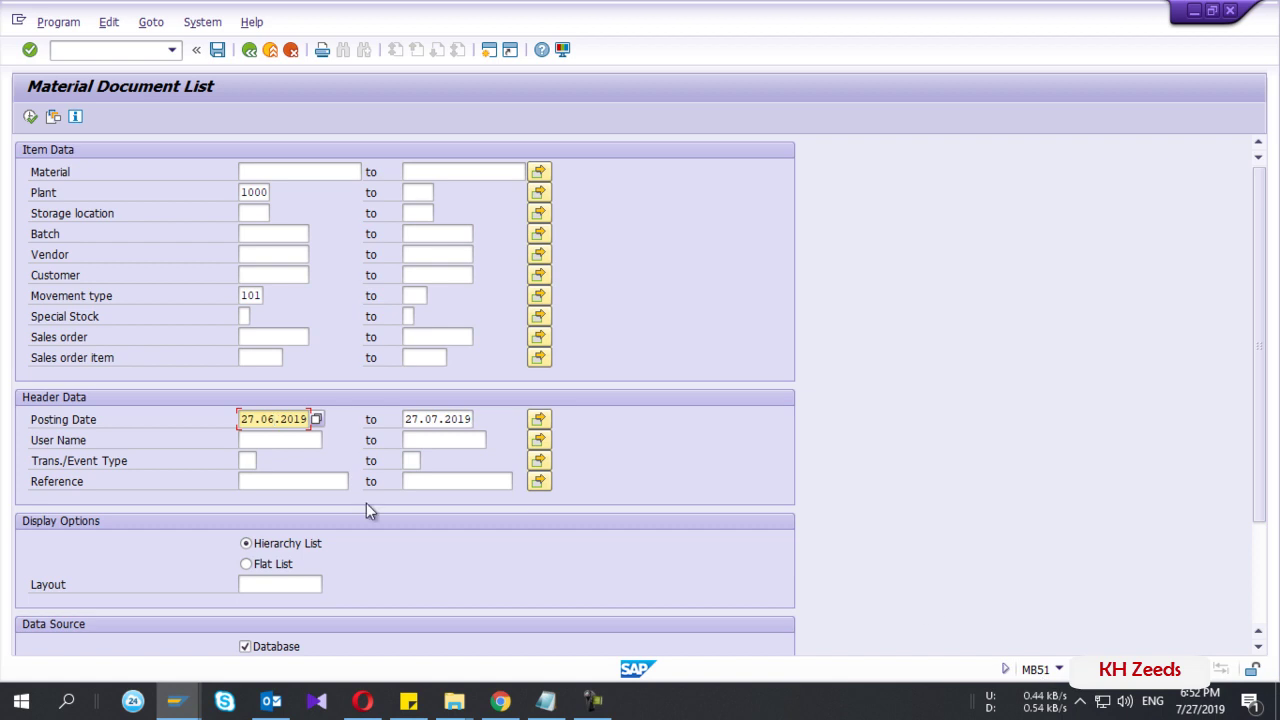
{"action": "left_click", "coordinate": [252, 192]}
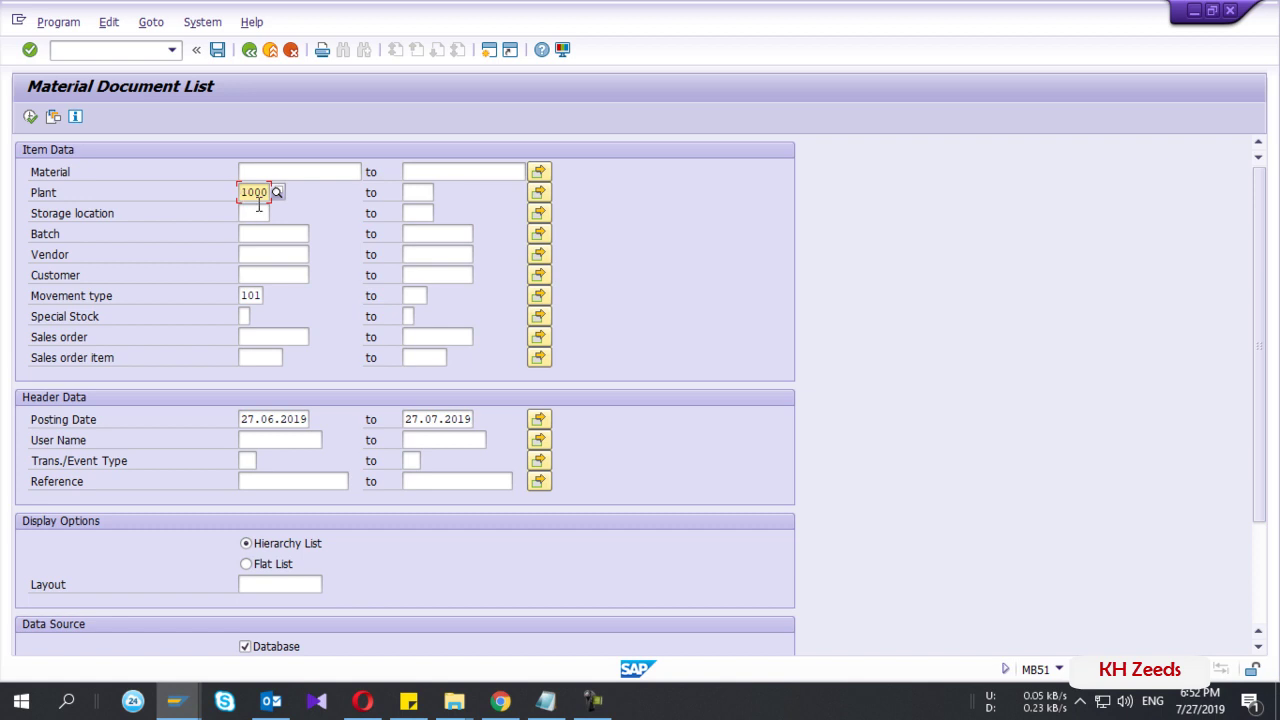
{"action": "left_click", "coordinate": [252, 296]}
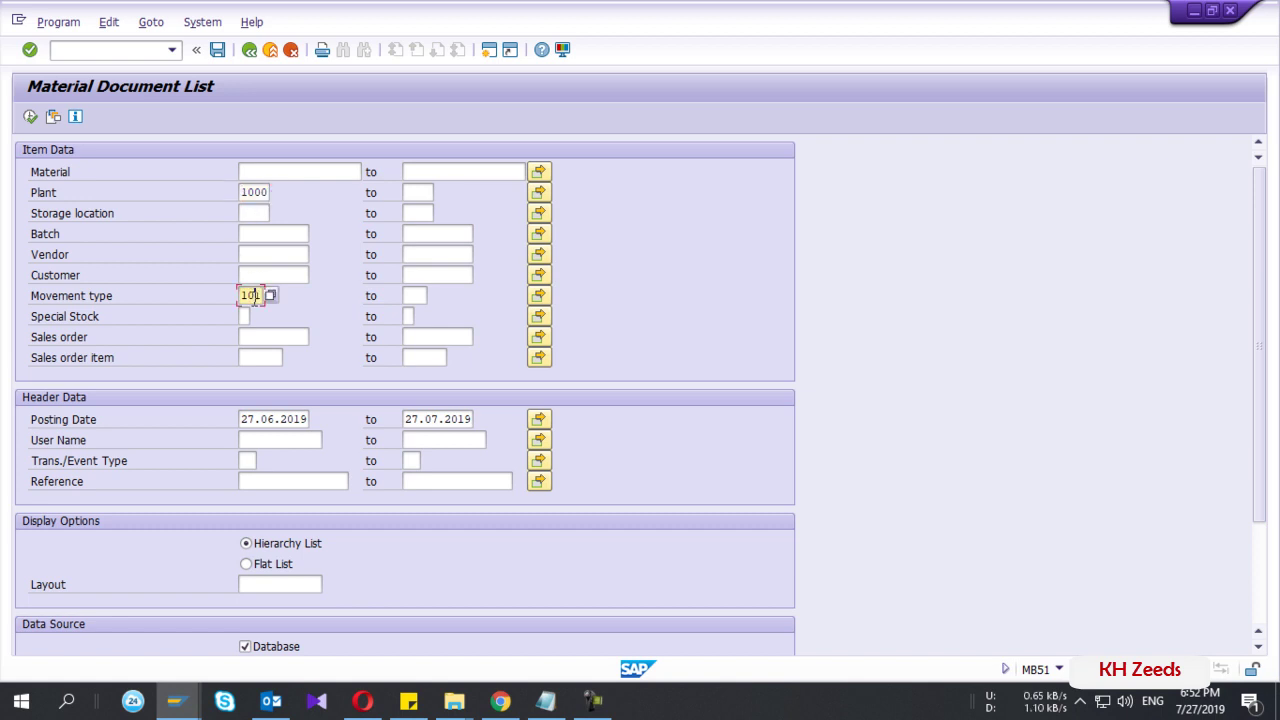
{"action": "left_click", "coordinate": [256, 193]}
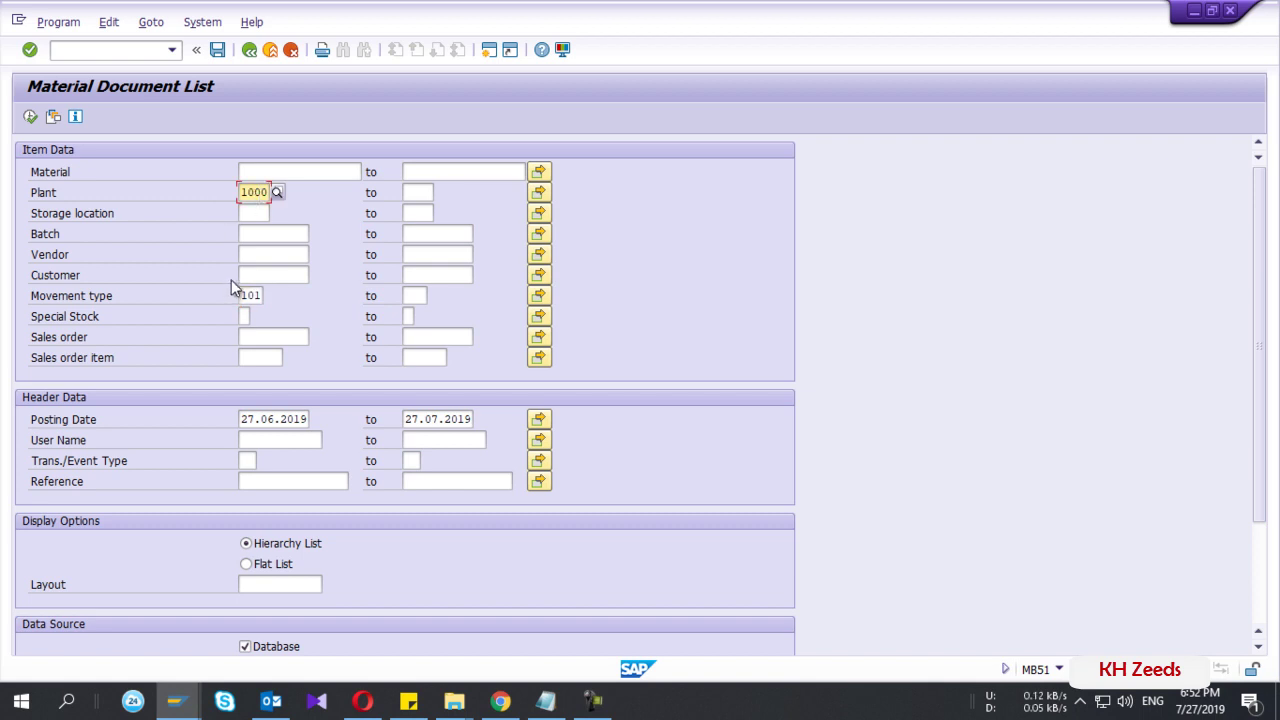
- Clear both Posting Date values, starting with the from-date 27.06.2019
{"action": "left_click", "coordinate": [281, 420]}
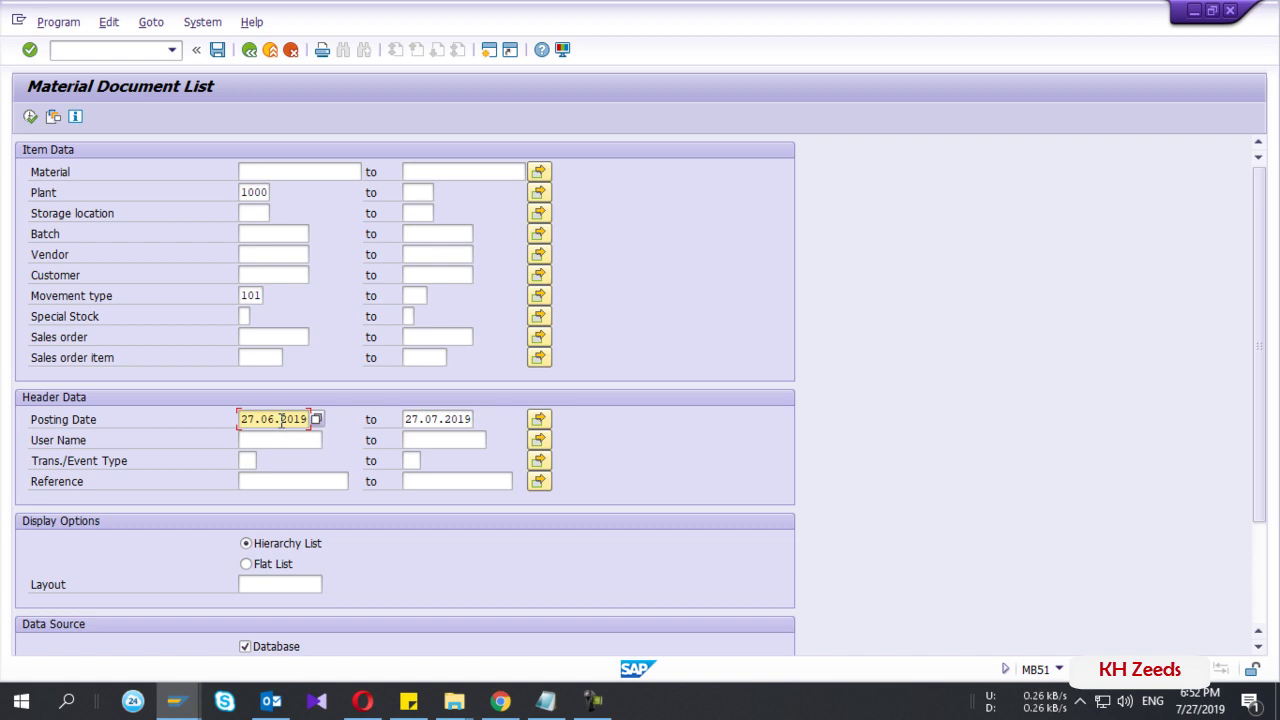
{"action": "left_click", "coordinate": [425, 420]}
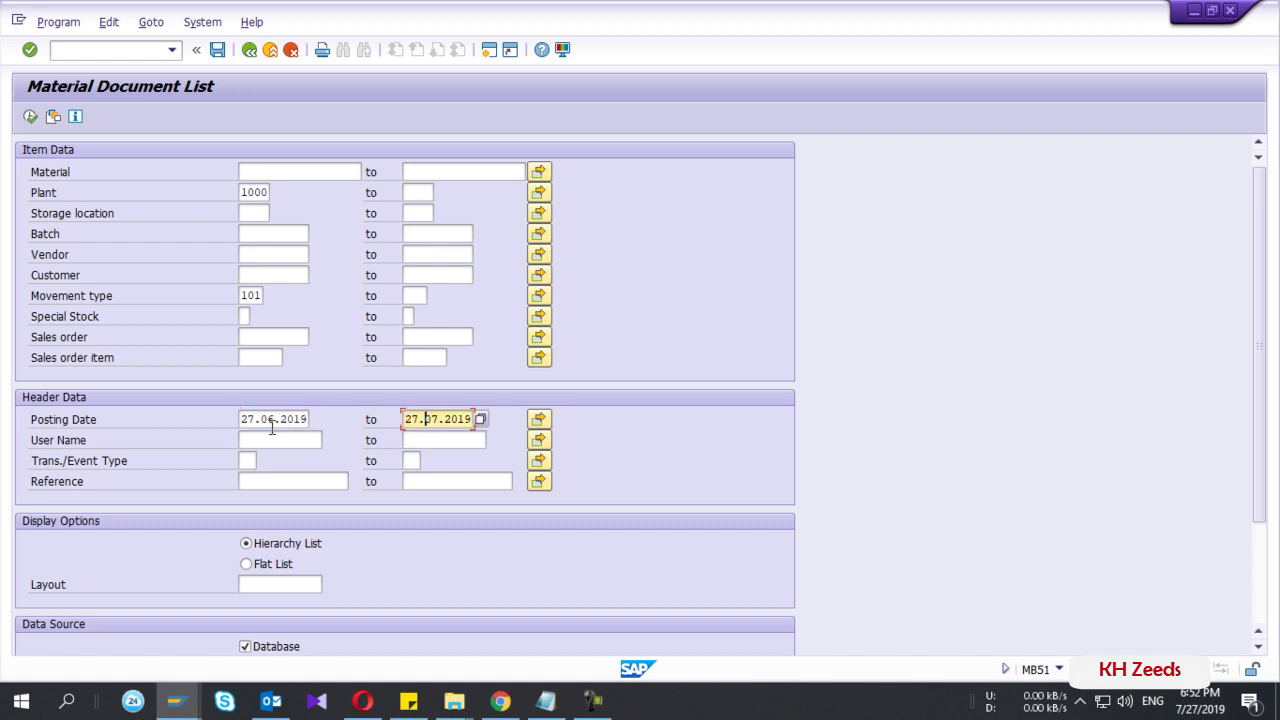
{"action": "double_click", "coordinate": [263, 422]}
{"action": "key", "text": "Delete"}
{"action": "key", "text": "Tab"}
{"action": "key", "text": "Delete"}
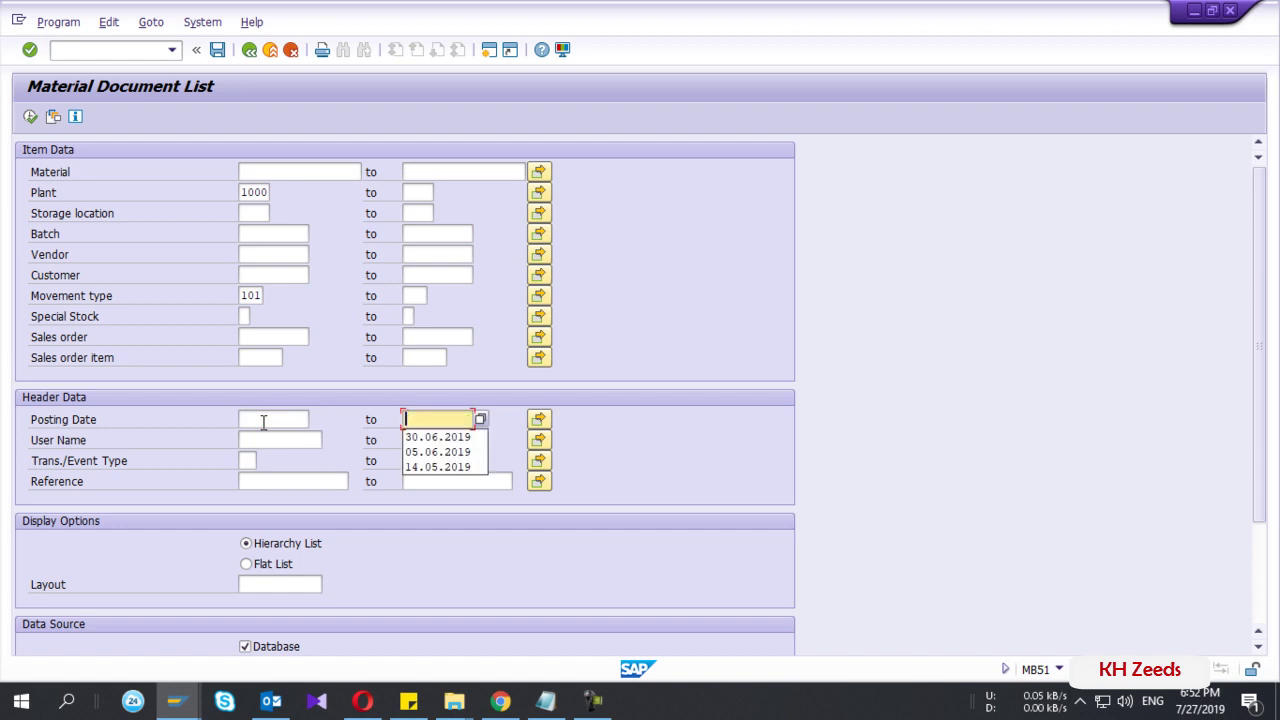
- Begin saving the selections as a variant named ZMB51CIR
{"action": "left_click", "coordinate": [216, 50]}
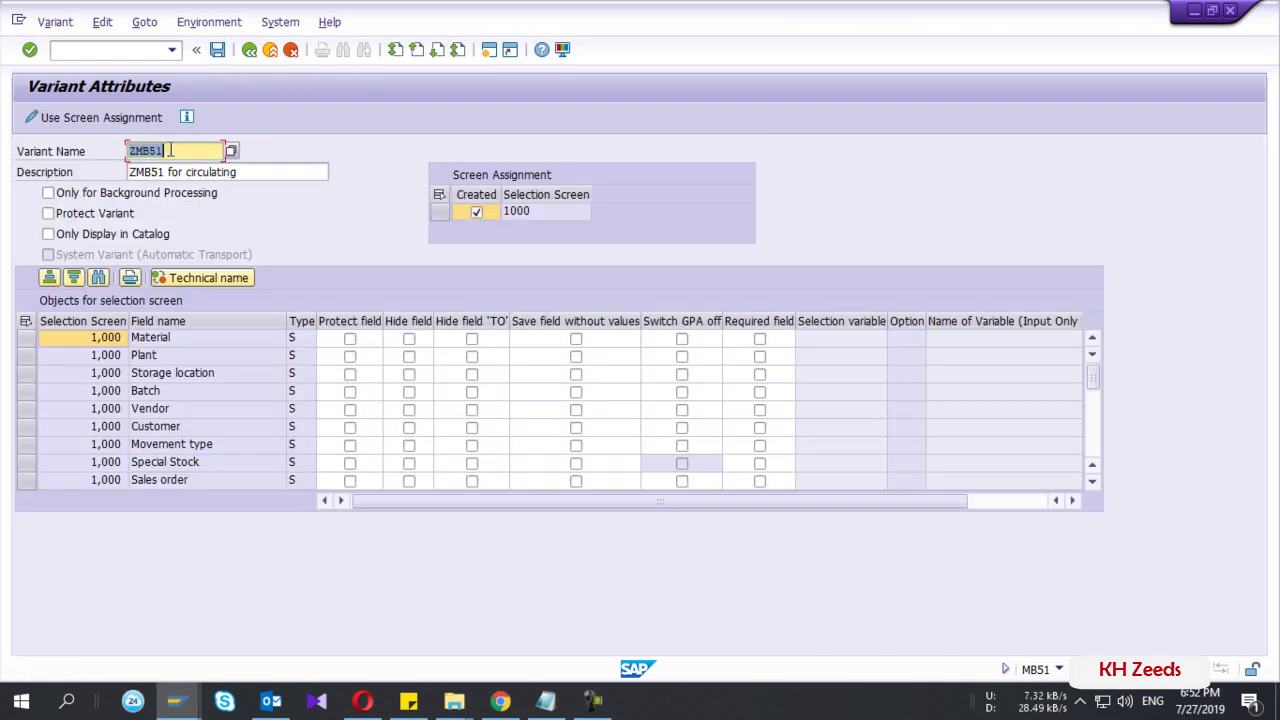
{"action": "left_click", "coordinate": [170, 150]}
{"action": "key", "text": "BackSpace"}
{"action": "key", "text": "BackSpace"}
{"action": "key", "text": "BackSpace"}
{"action": "key", "text": "BackSpace"}
{"action": "key", "text": "BackSpace"}
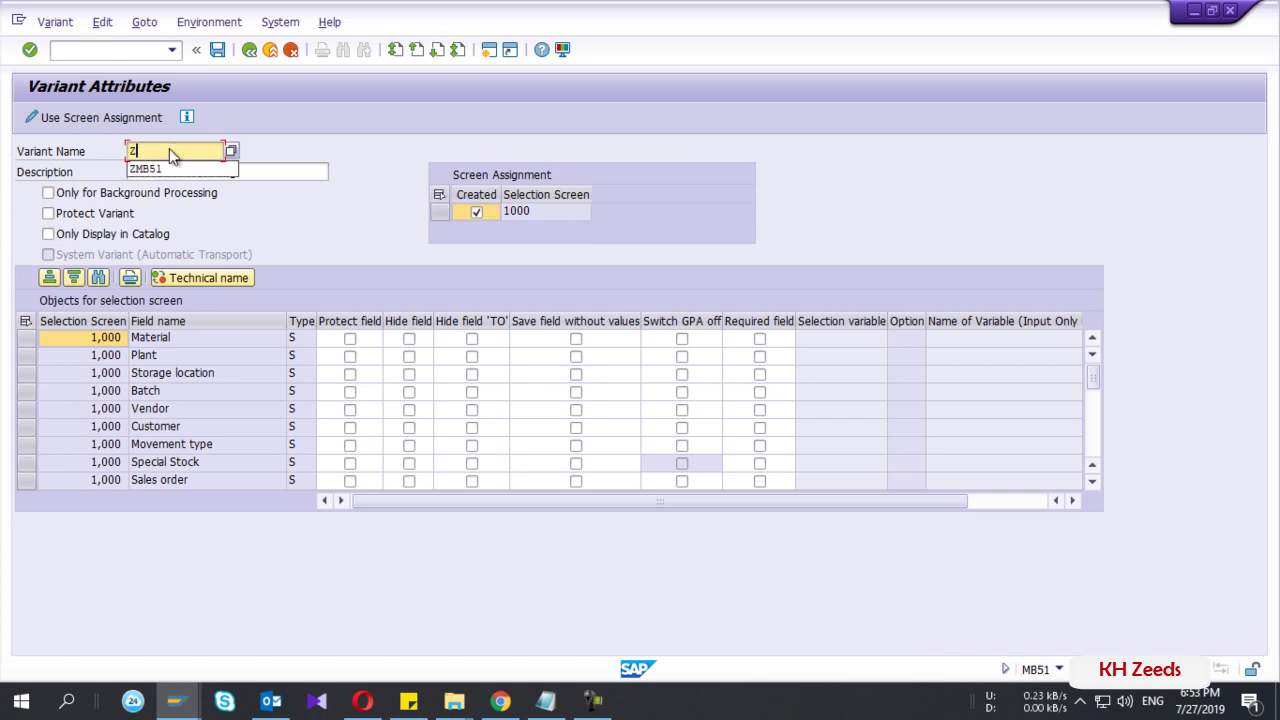
{"action": "type", "text": "ZMB"}
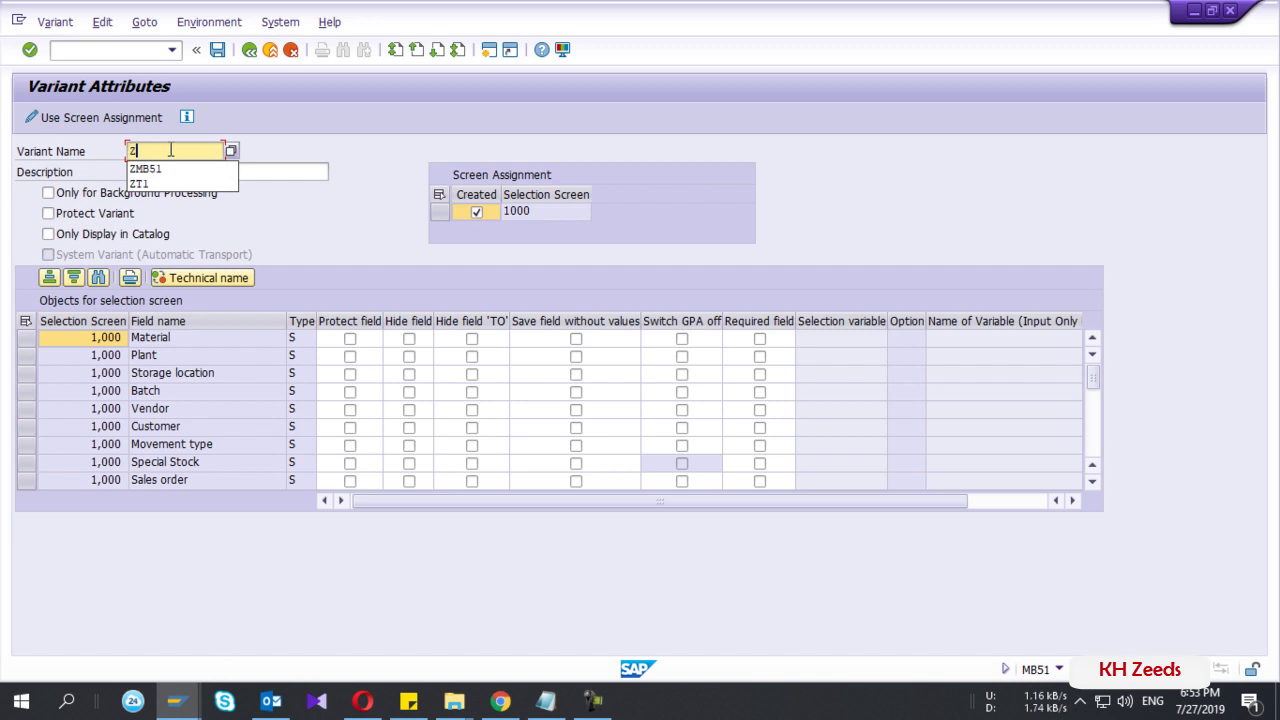
{"action": "type", "text": "Cir"}
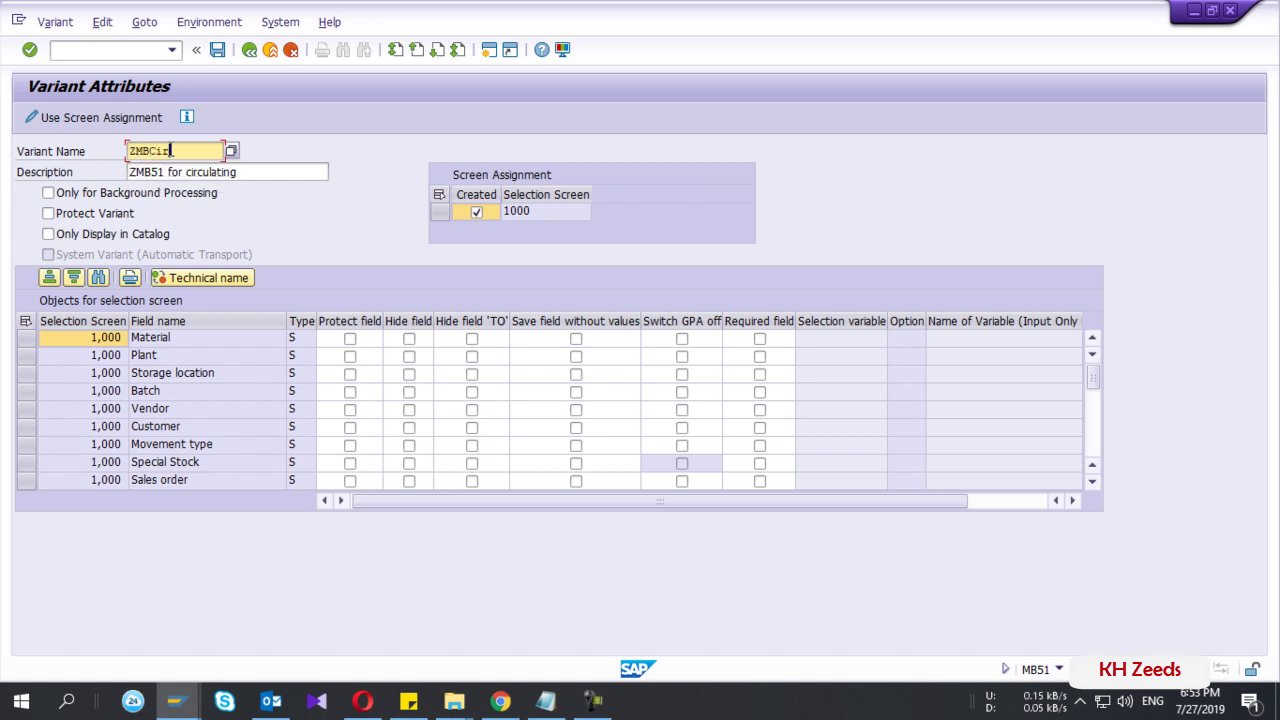
{"action": "key", "text": "BackSpace"}
{"action": "key", "text": "BackSpace"}
{"action": "key", "text": "BackSpace"}
{"action": "type", "text": "CIR"}
{"action": "key", "text": "Left"}
{"action": "key", "text": "Left"}
{"action": "key", "text": "Left"}
{"action": "type", "text": "51"}
- Copy ZMB51CIR into the variant Description field
{"action": "double_click", "coordinate": [171, 150]}
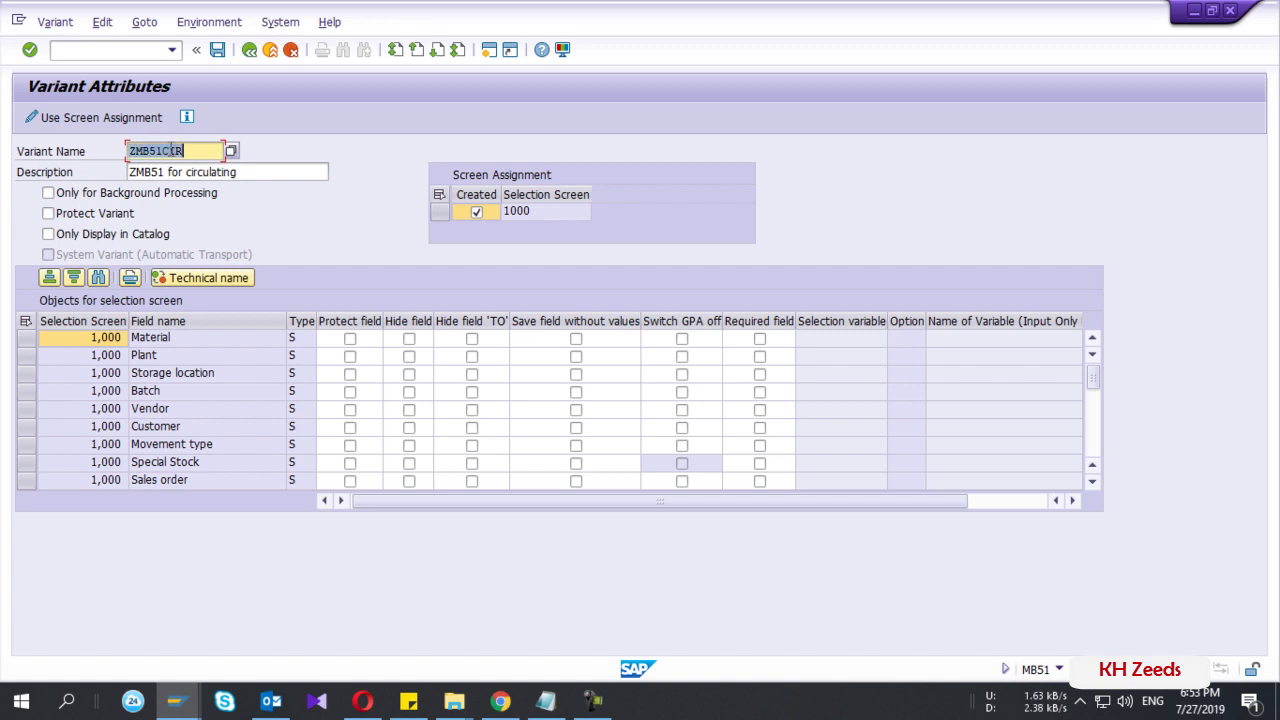
{"action": "key", "text": "End"}
{"action": "key", "text": "Tab"}
{"action": "type", "text": "ZMB51CIR"}
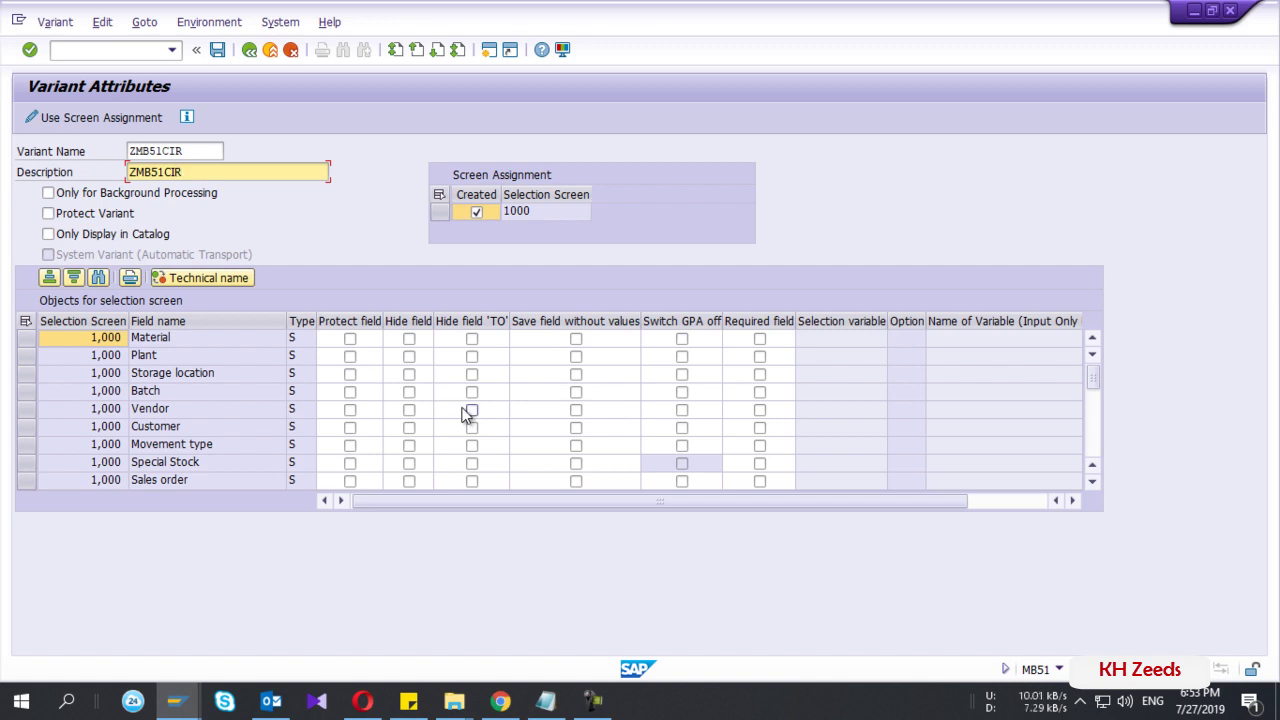
{"action": "scroll", "coordinate": [336, 444], "scroll_direction": "down", "scroll_amount": 2}
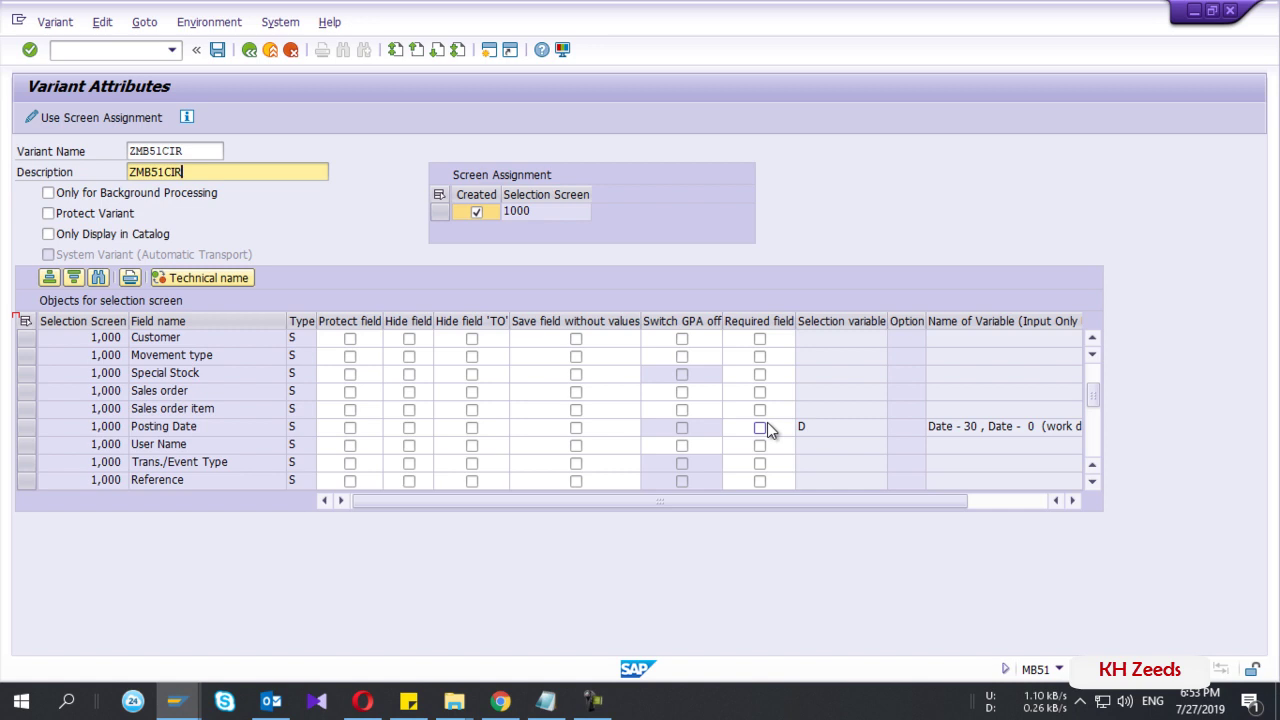
- Set the Posting Date selection variable type to D, dynamic date calculation
{"action": "left_click", "coordinate": [808, 432]}
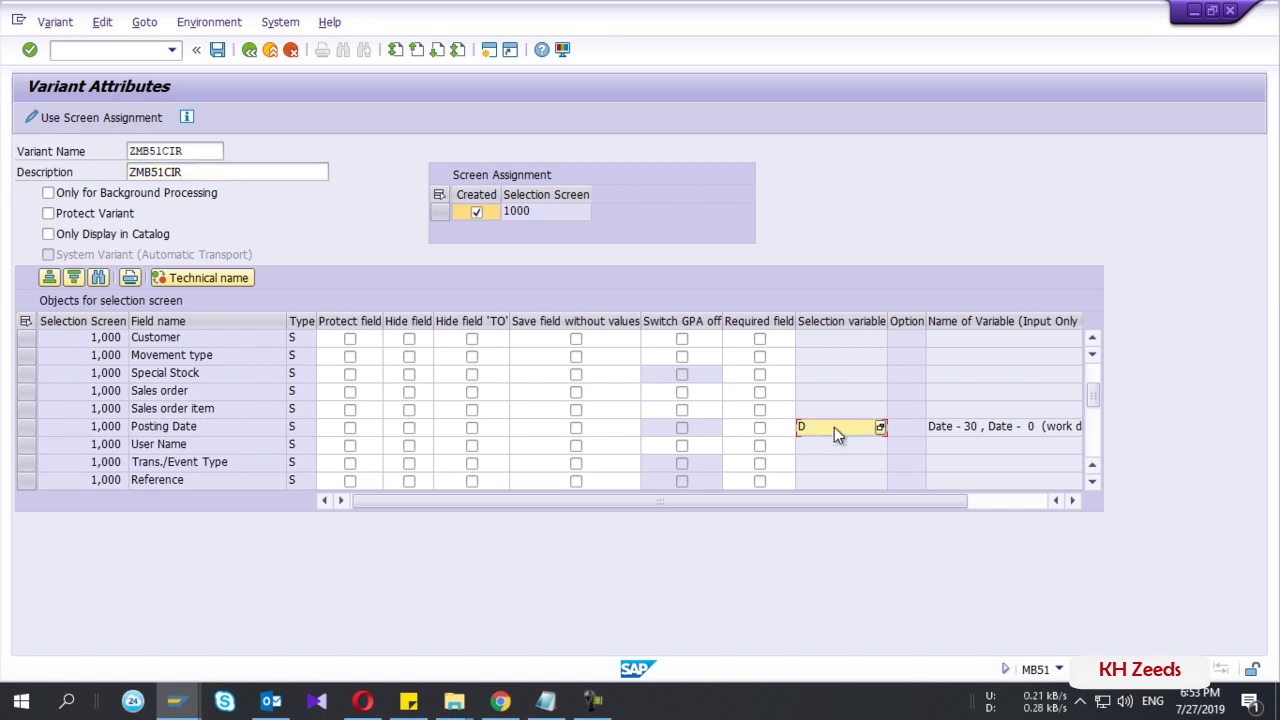
{"action": "left_click", "coordinate": [880, 427]}
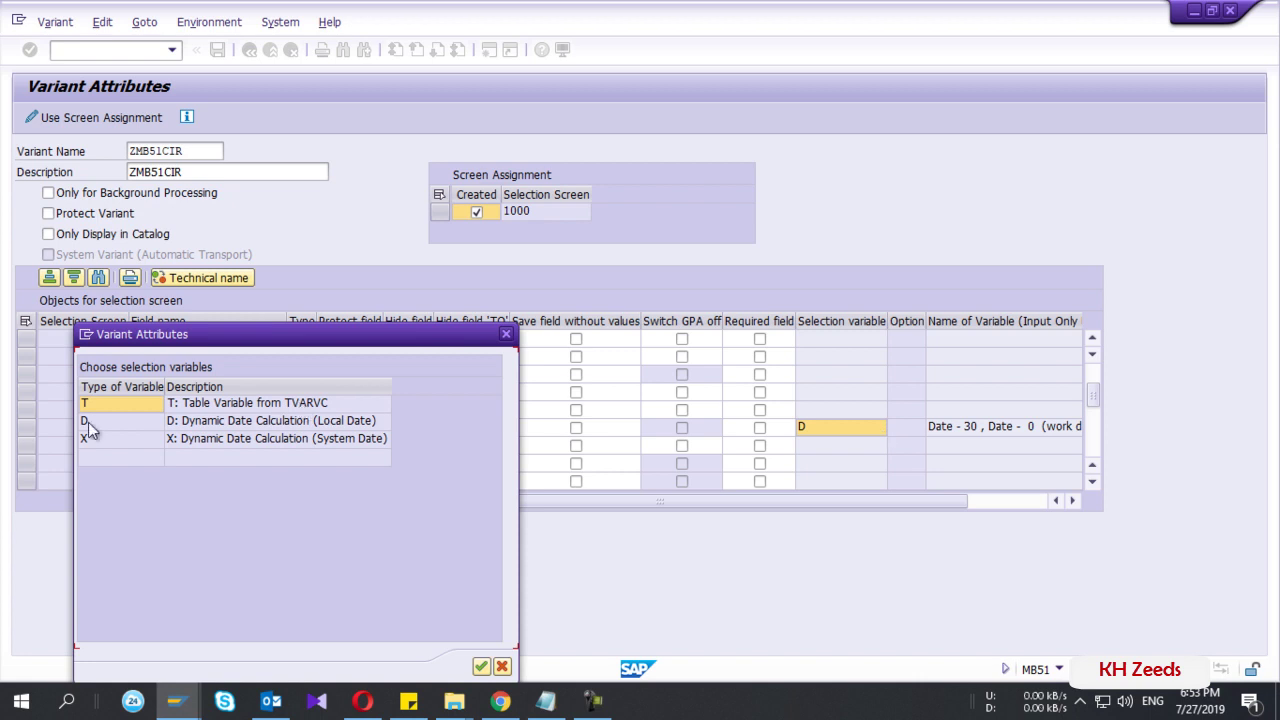
{"action": "left_click", "coordinate": [88, 422]}
{"action": "double_click", "coordinate": [88, 422]}
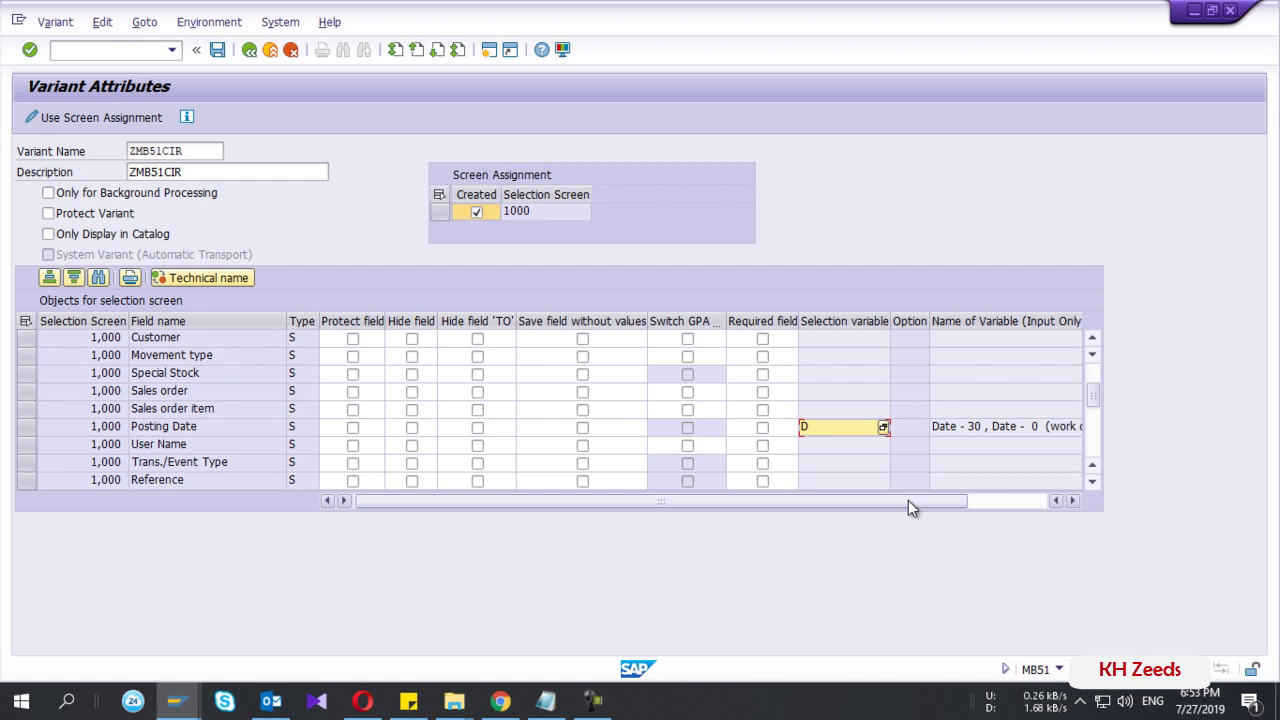
{"action": "left_click_drag", "start_coordinate": [908, 501], "coordinate": [1013, 501]}
- Browse the dynamic date variables and select Date - xxx, Date + yyy (work days)
{"action": "left_click", "coordinate": [1052, 433]}
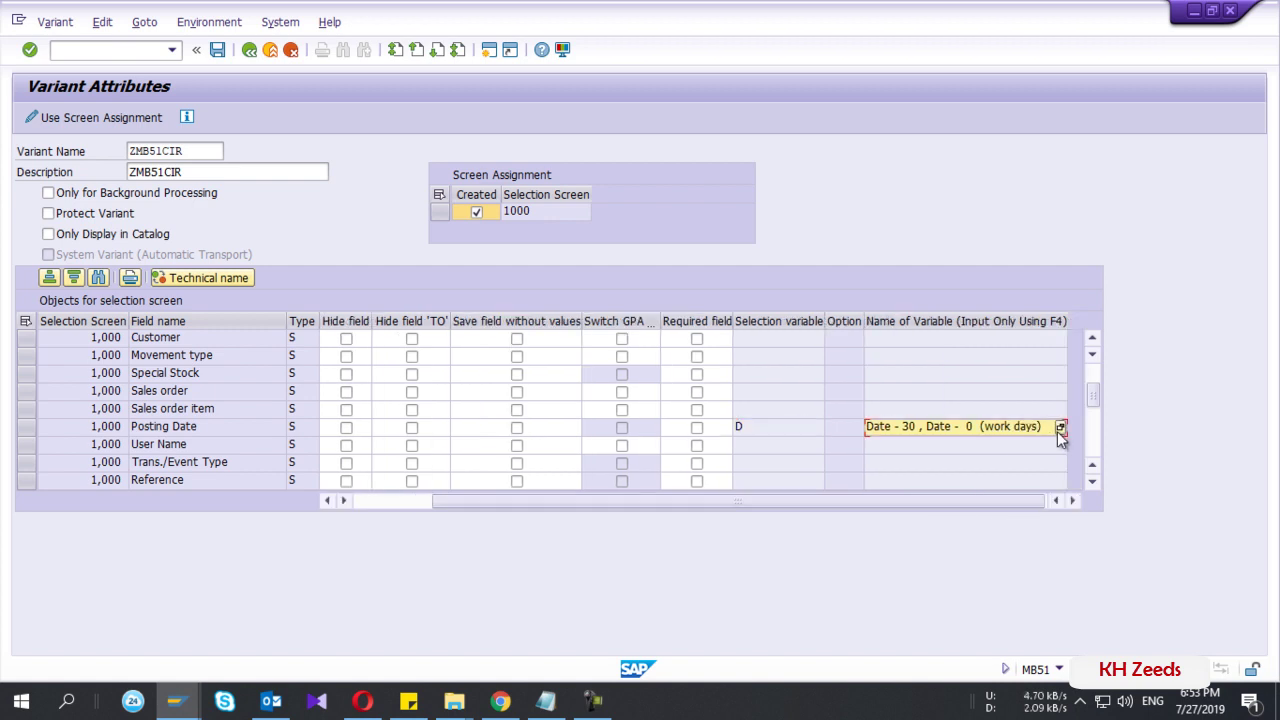
{"action": "left_click", "coordinate": [1060, 427]}
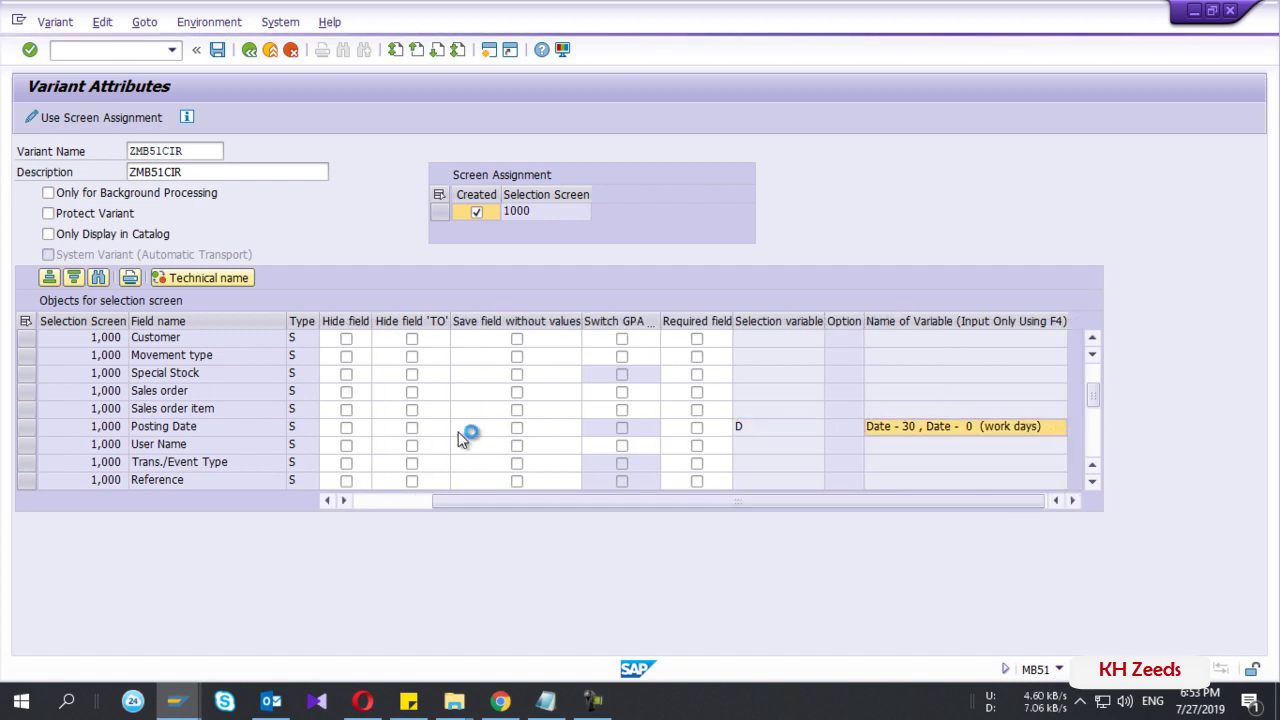
{"action": "left_click_drag", "start_coordinate": [192, 340], "coordinate": [379, 169]}
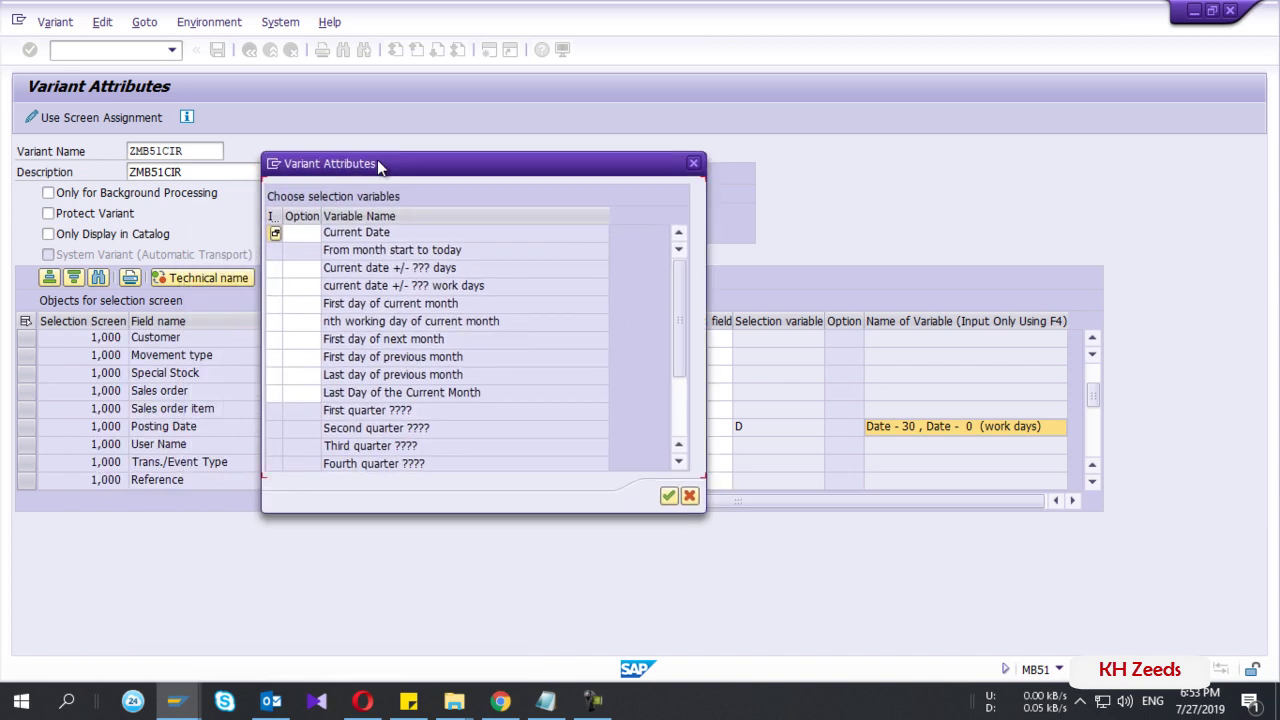
{"action": "left_click", "coordinate": [374, 271]}
{"action": "left_click", "coordinate": [374, 287]}
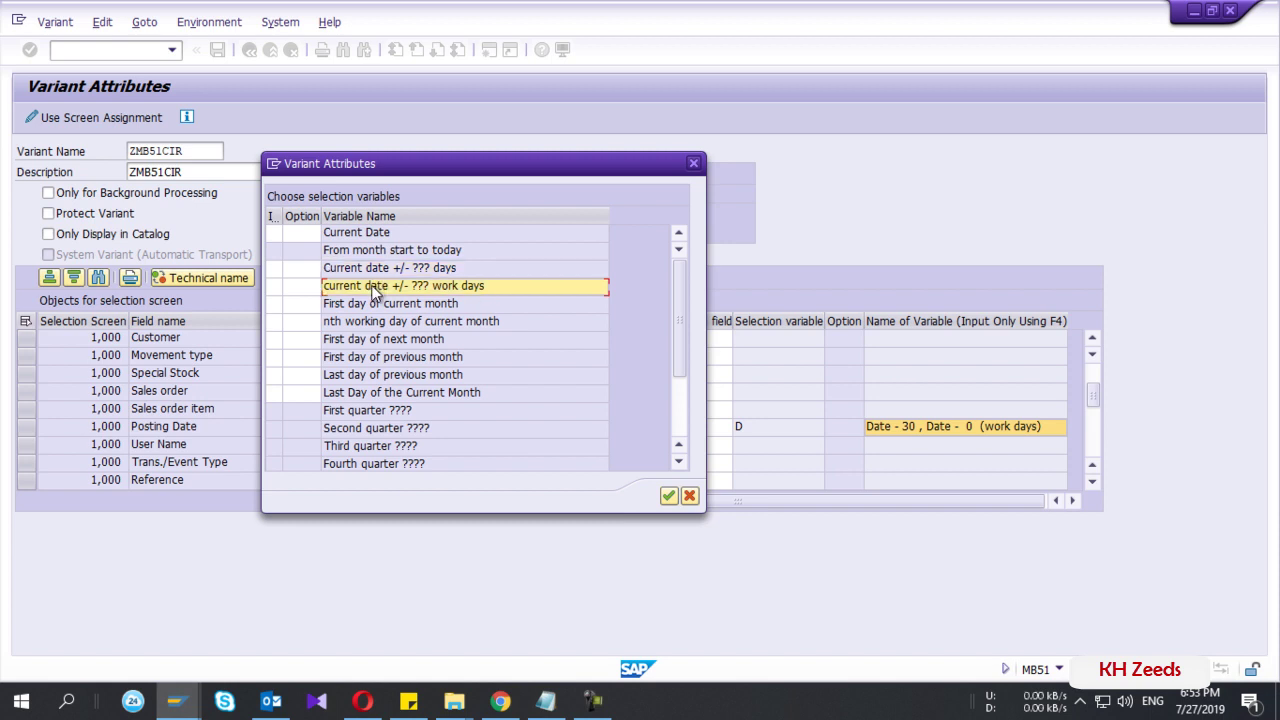
{"action": "scroll", "coordinate": [374, 287], "scroll_direction": "down", "scroll_amount": 2}
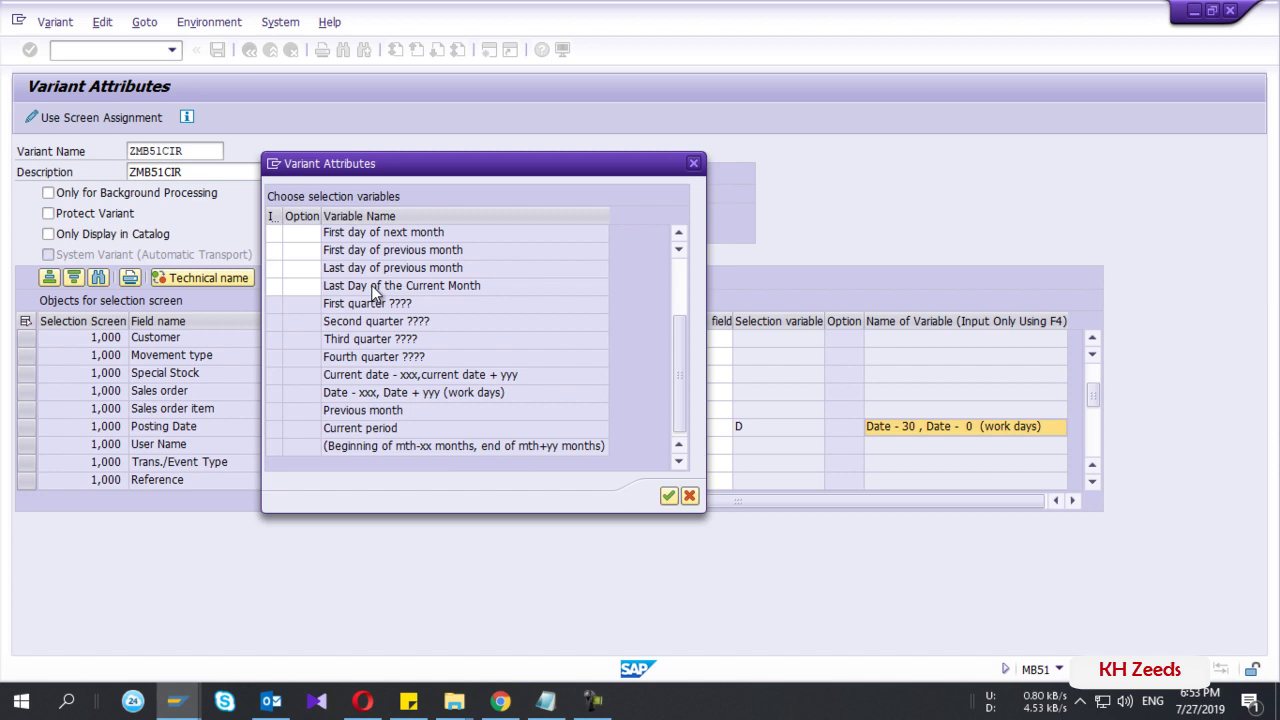
{"action": "left_click", "coordinate": [345, 397]}
{"action": "left_click", "coordinate": [307, 395]}
{"action": "left_click", "coordinate": [365, 398]}
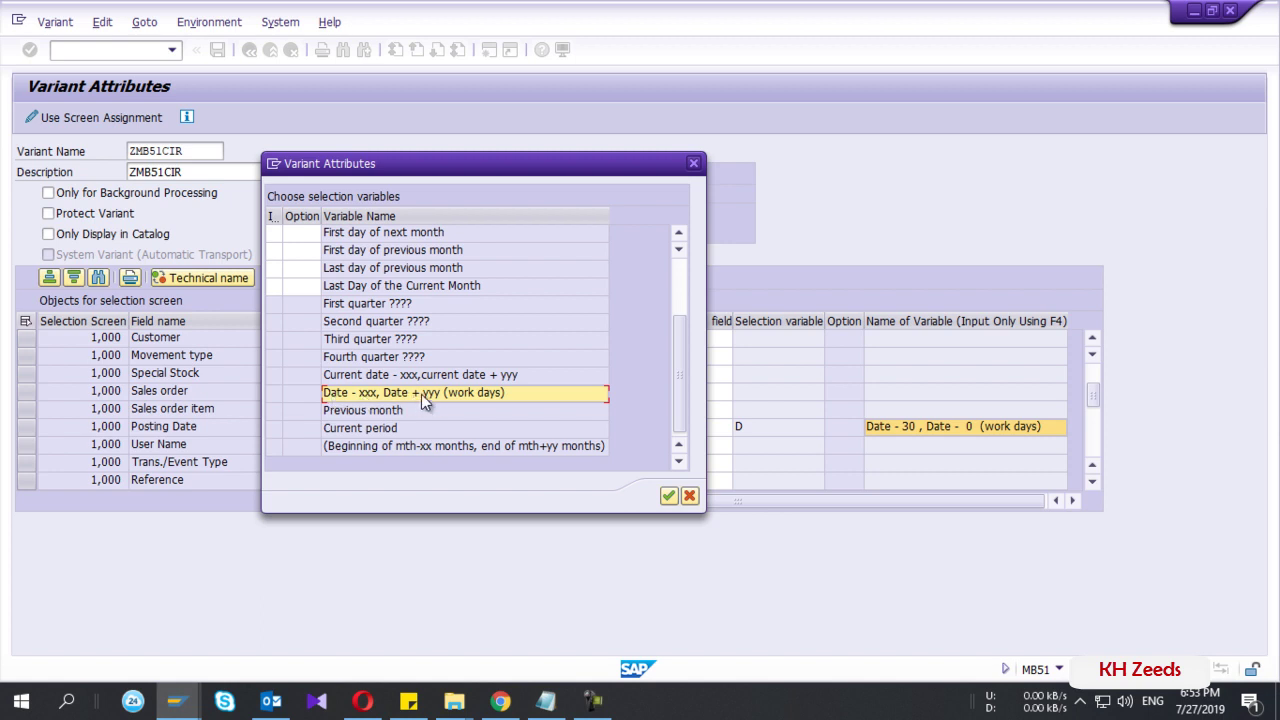
- Check the Posting Date option list without changing it, then open the work-day range parameters
{"action": "left_click", "coordinate": [299, 396]}
{"action": "left_click", "coordinate": [313, 395]}
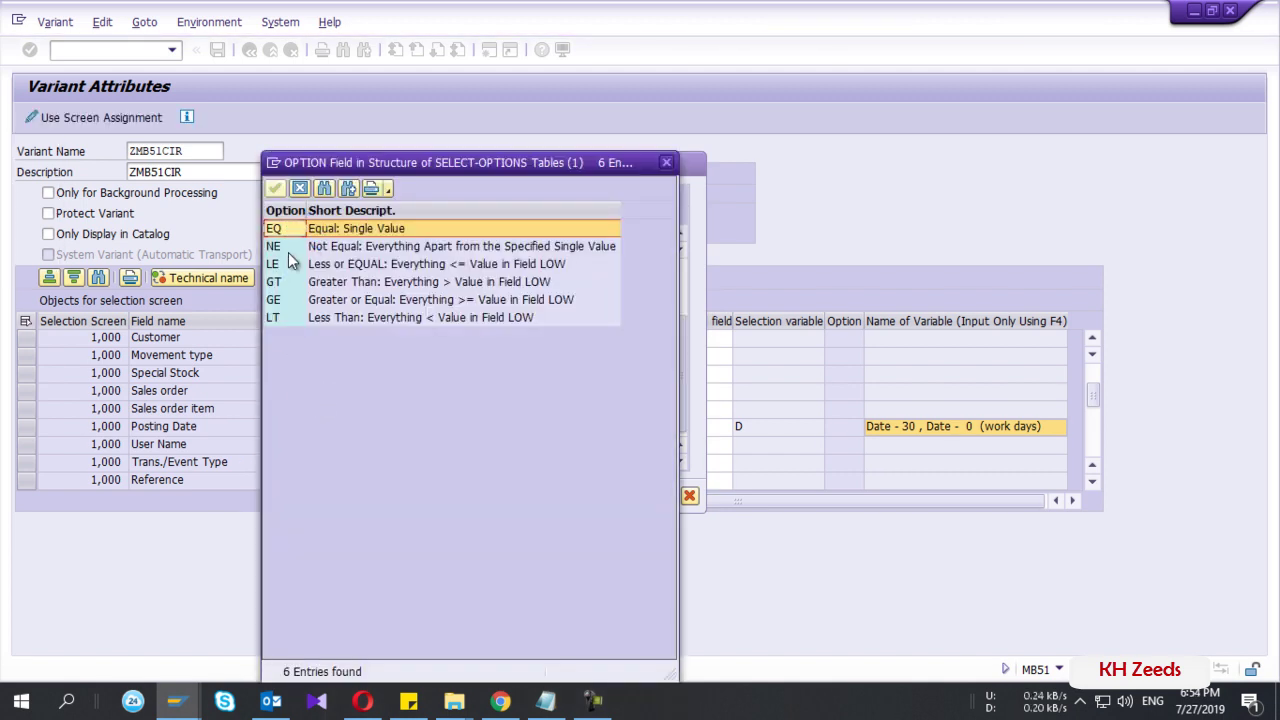
{"action": "left_click", "coordinate": [273, 282]}
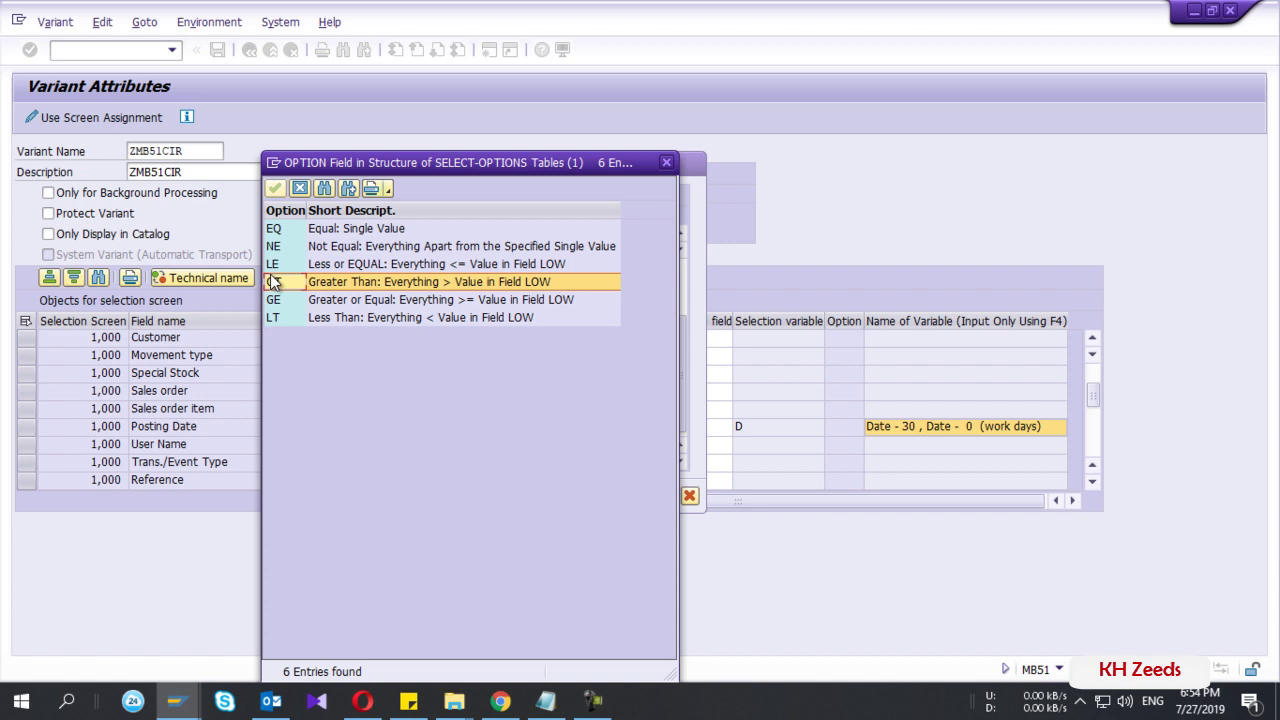
{"action": "key", "text": "Up"}
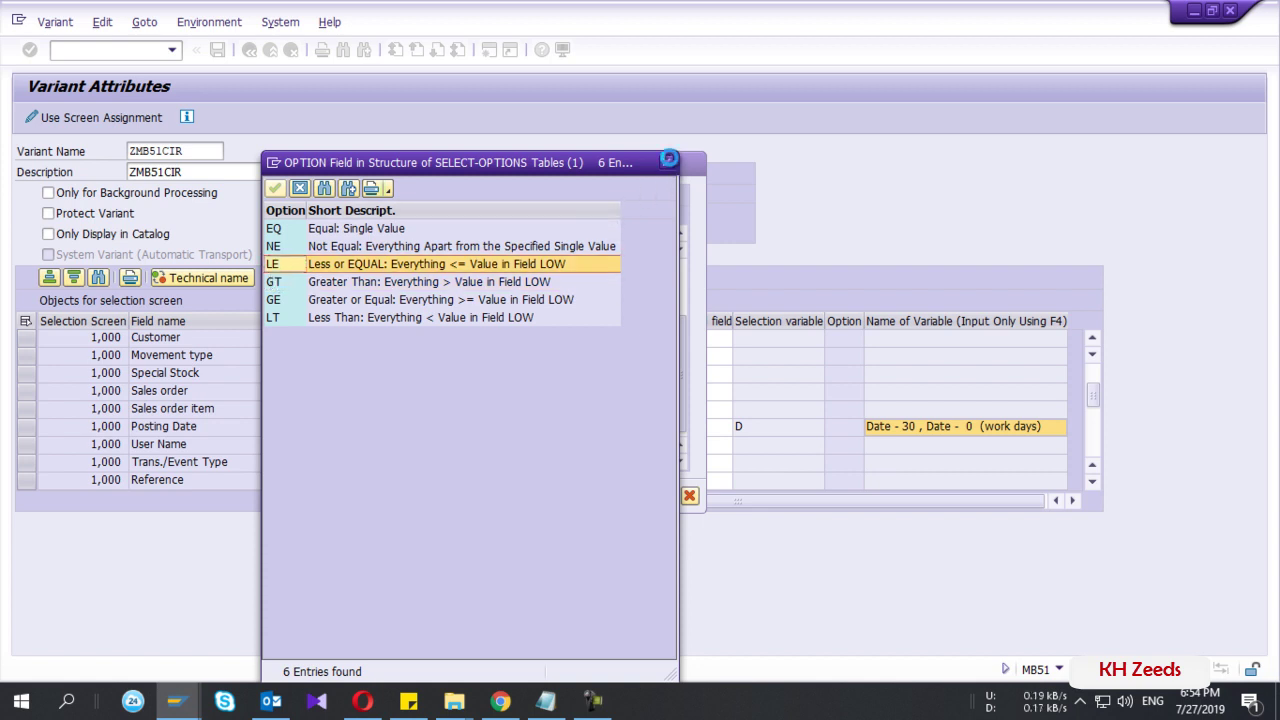
{"action": "left_click", "coordinate": [670, 162]}
{"action": "double_click", "coordinate": [432, 394]}
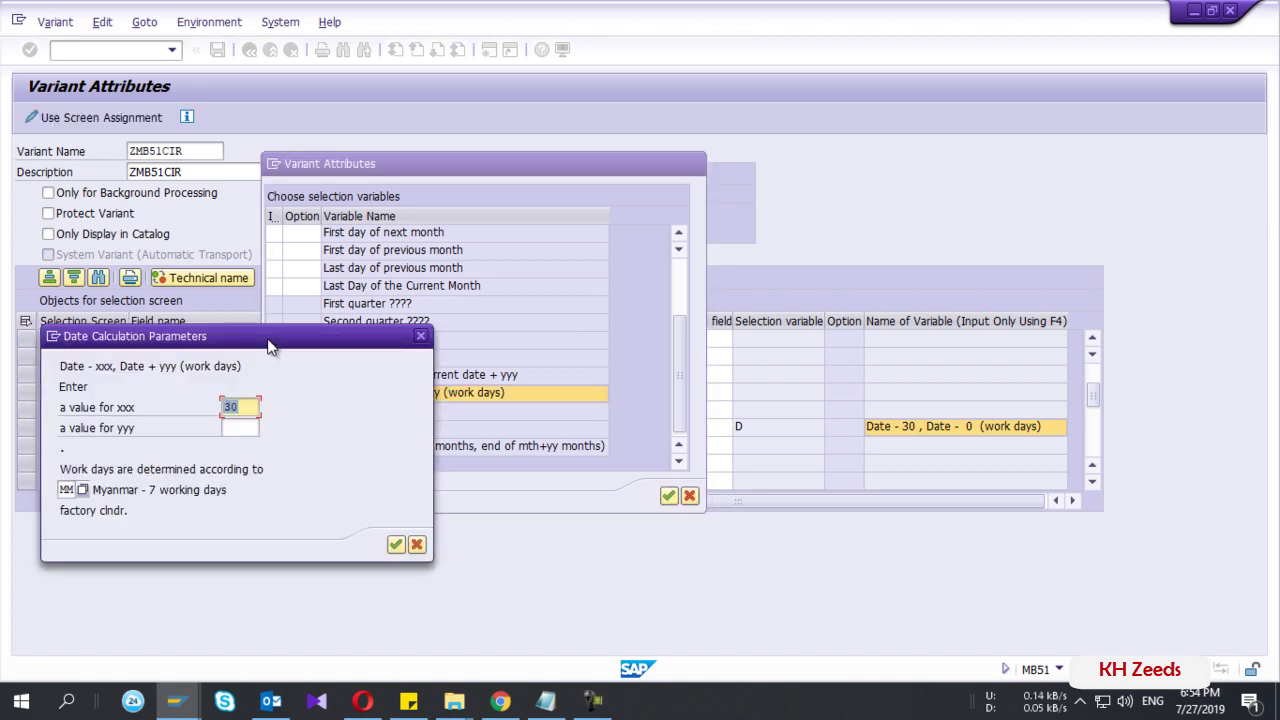
- Keep xxx at 30, set yyy to 0, and confirm the date parameters
{"action": "left_click_drag", "start_coordinate": [268, 346], "coordinate": [429, 296]}
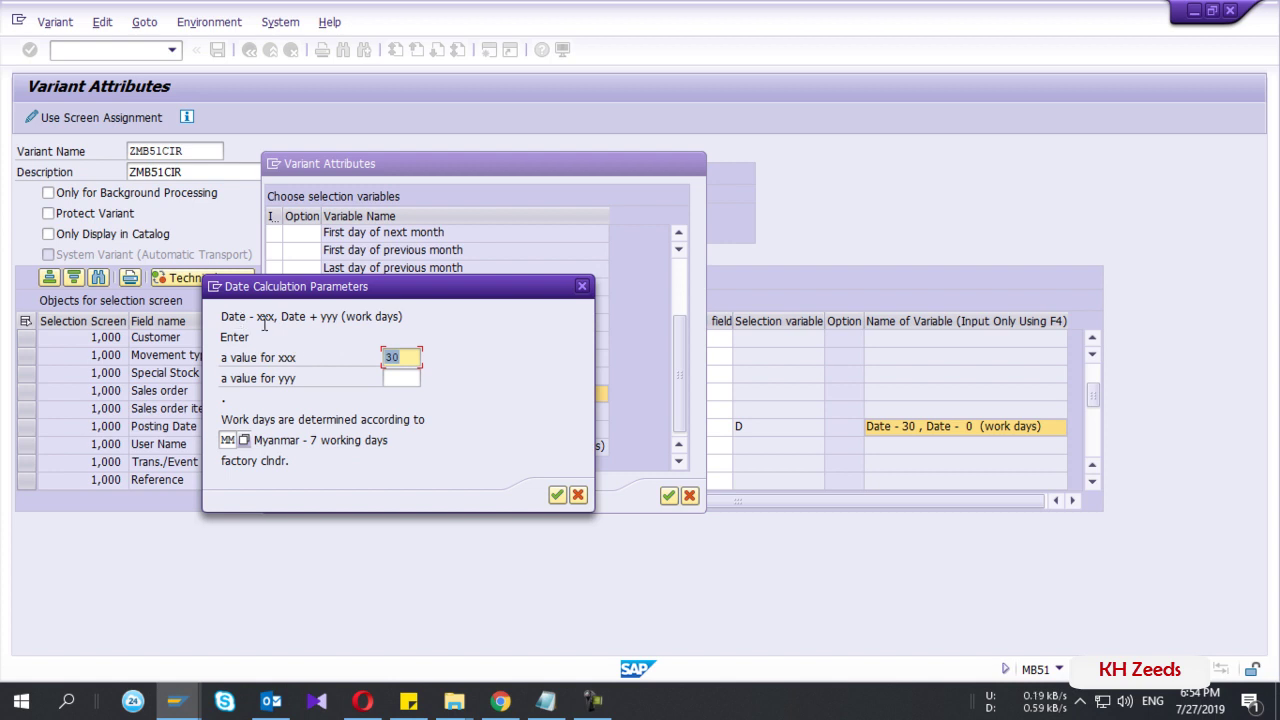
{"action": "left_click", "coordinate": [404, 358]}
{"action": "key", "text": "Tab"}
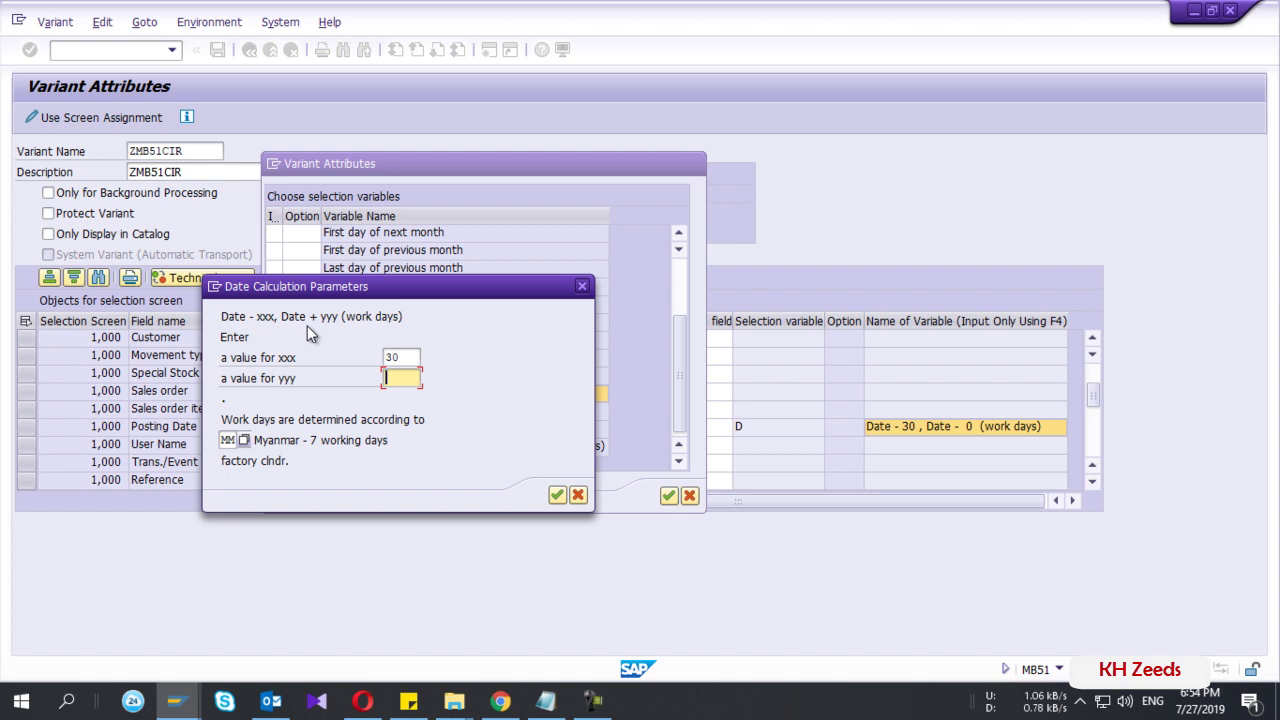
{"action": "type", "text": "0"}
{"action": "left_click", "coordinate": [557, 495]}
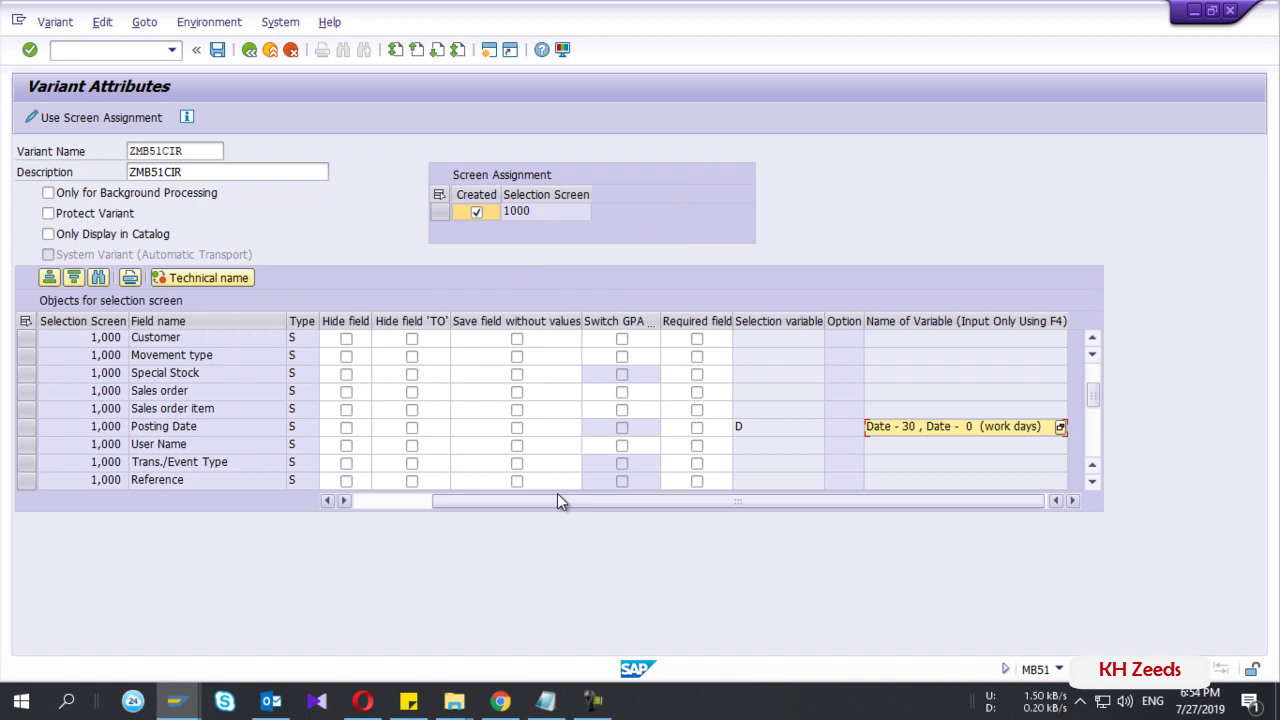
- Save the ZMB51CIR variant and restart the transaction with /nmb51
{"action": "left_click", "coordinate": [219, 55]}
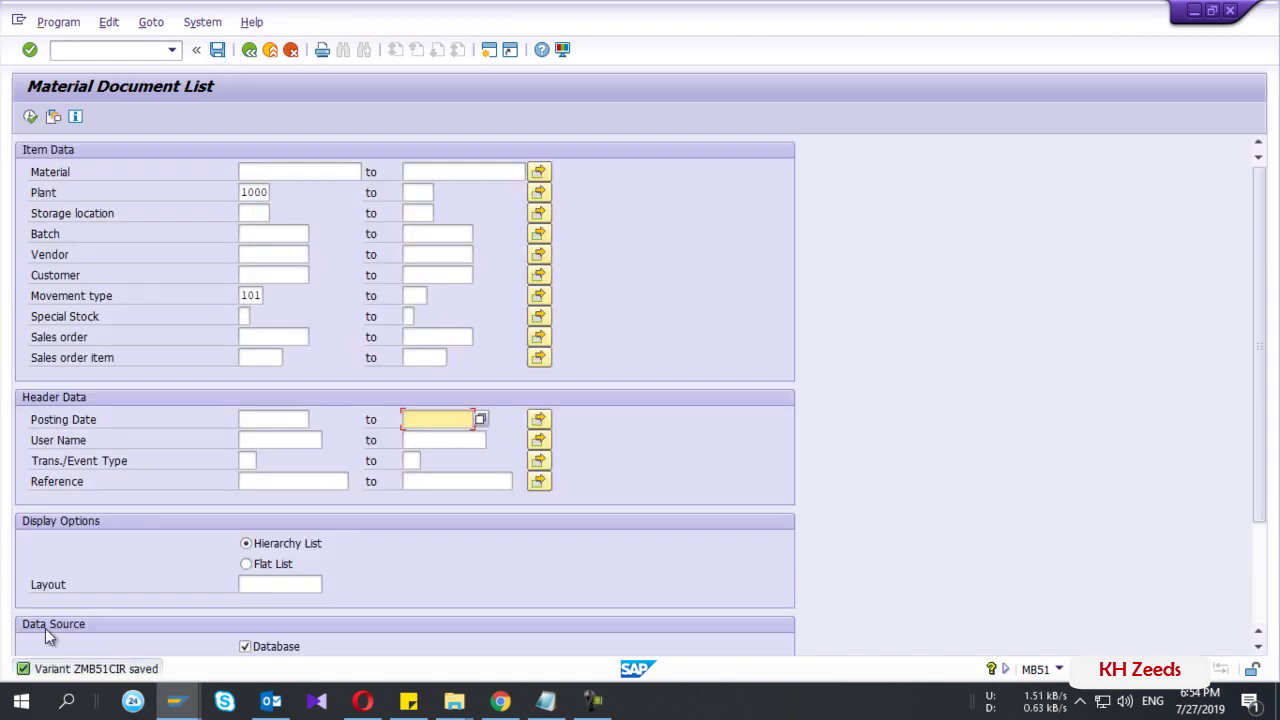
{"action": "left_click", "coordinate": [87, 55]}
{"action": "type", "text": "/"}
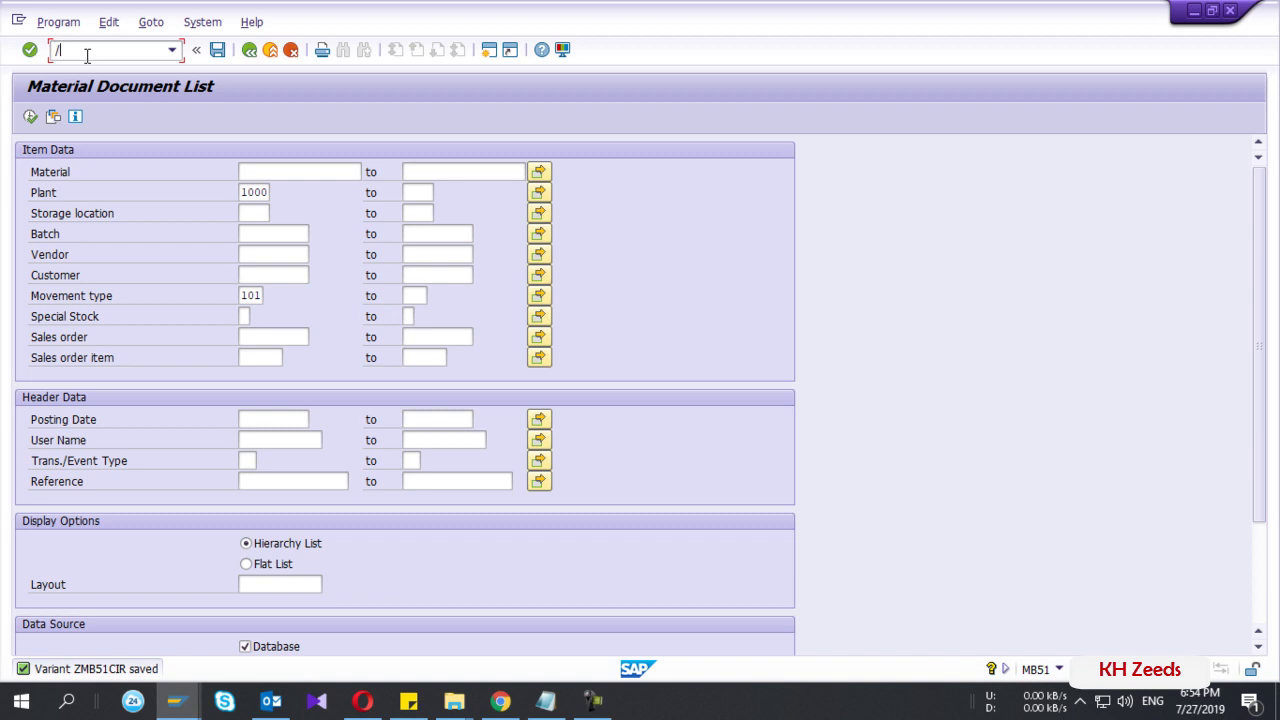
{"action": "type", "text": "nmb51"}
{"action": "key", "text": "Return"}
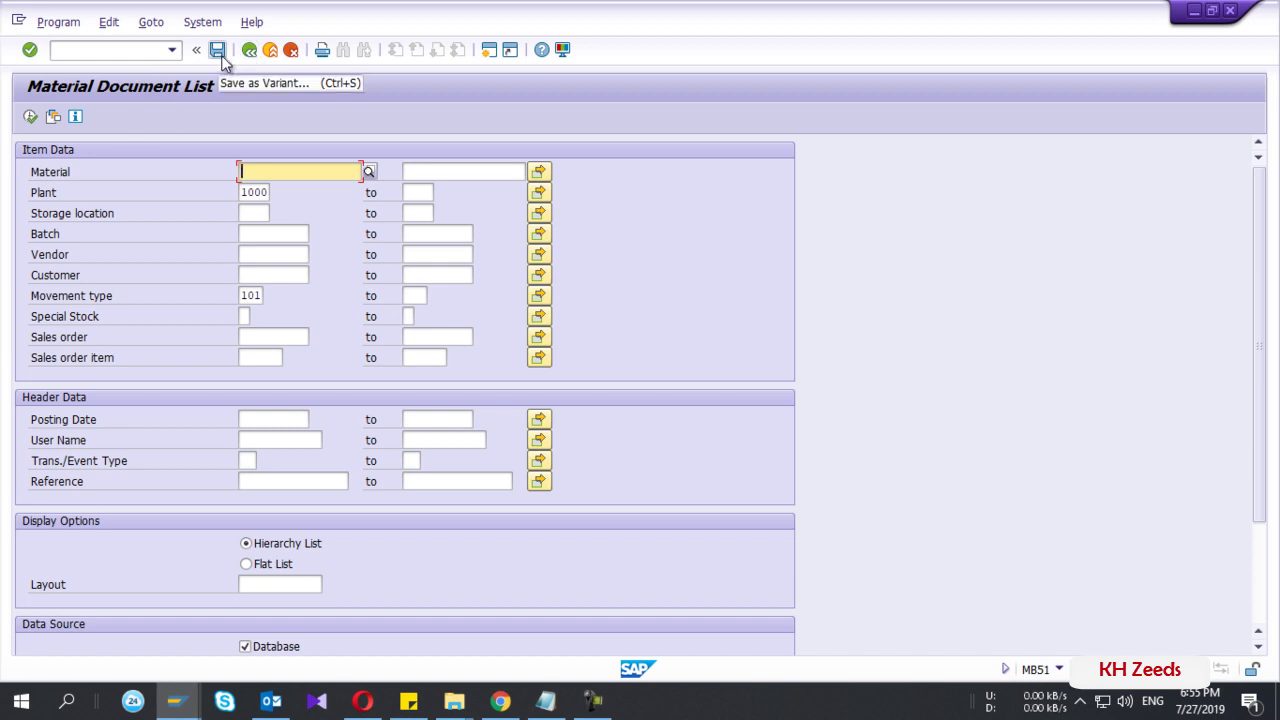
- Load variant ZMB51CIR and check Posting Date reads 27.06.2019 to 27.07.2019
{"action": "left_click", "coordinate": [56, 122]}
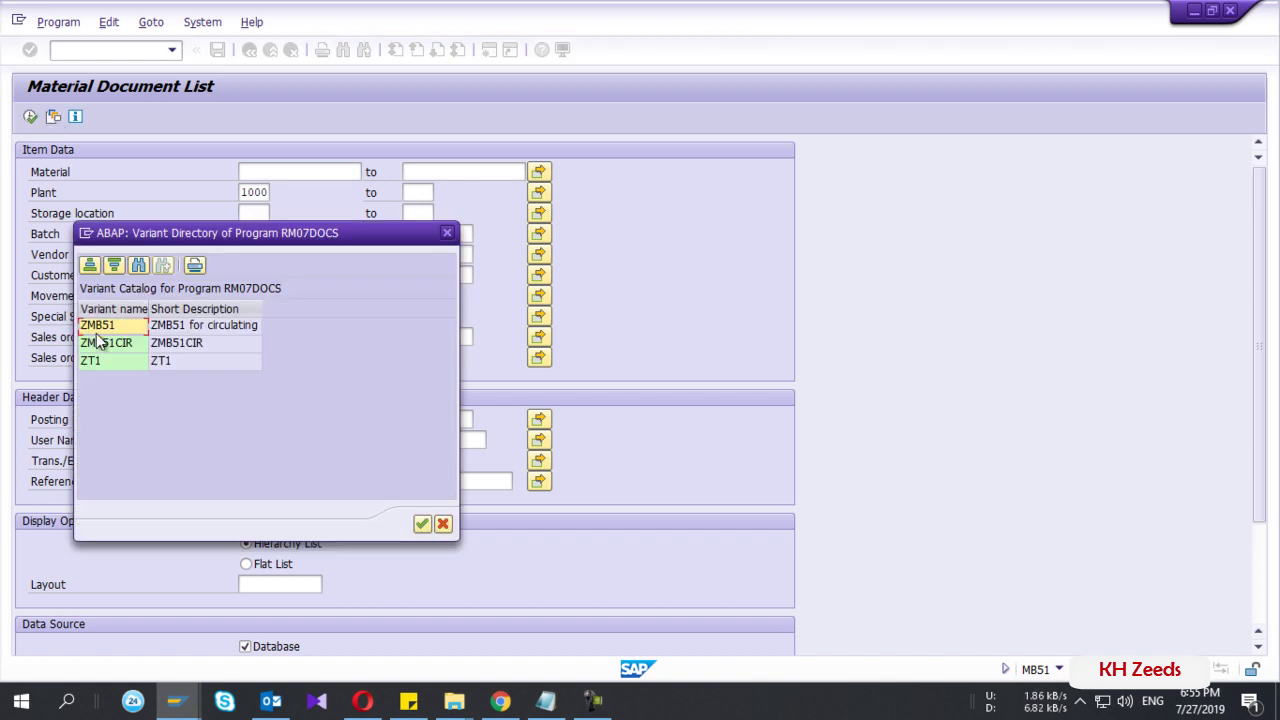
{"action": "left_click", "coordinate": [112, 345]}
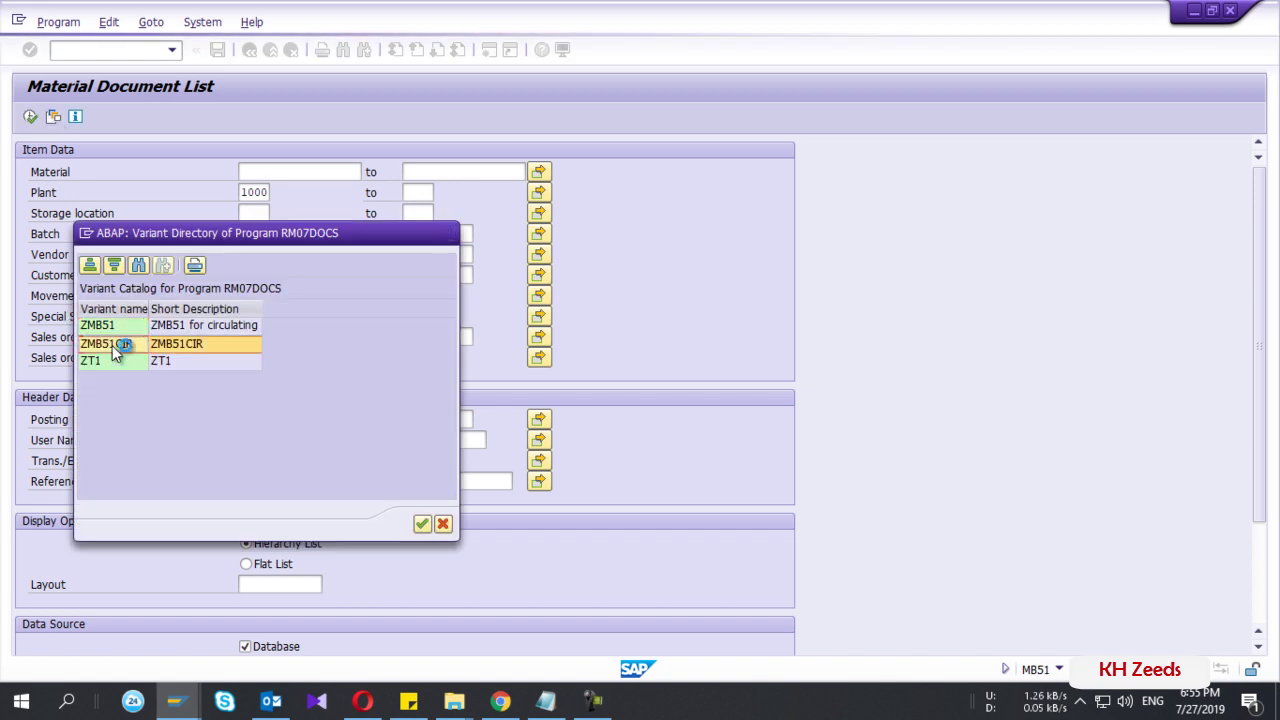
{"action": "double_click", "coordinate": [112, 345]}
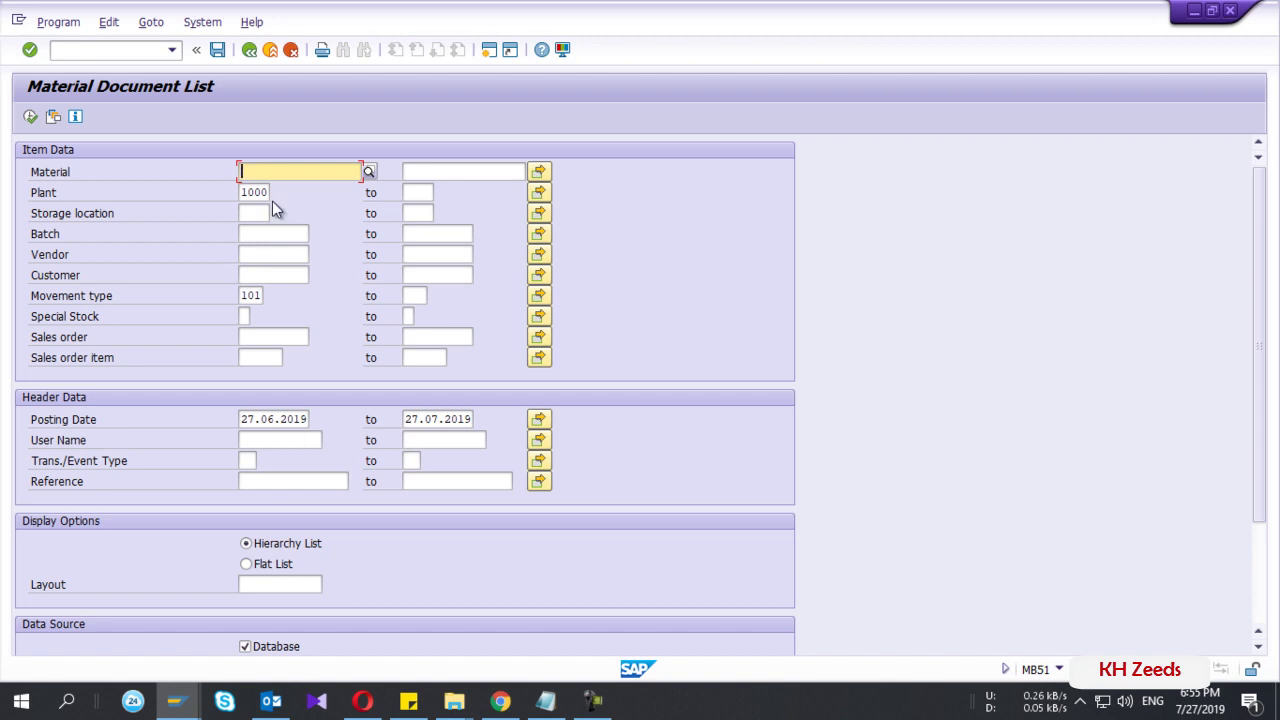
{"action": "left_click", "coordinate": [270, 419]}
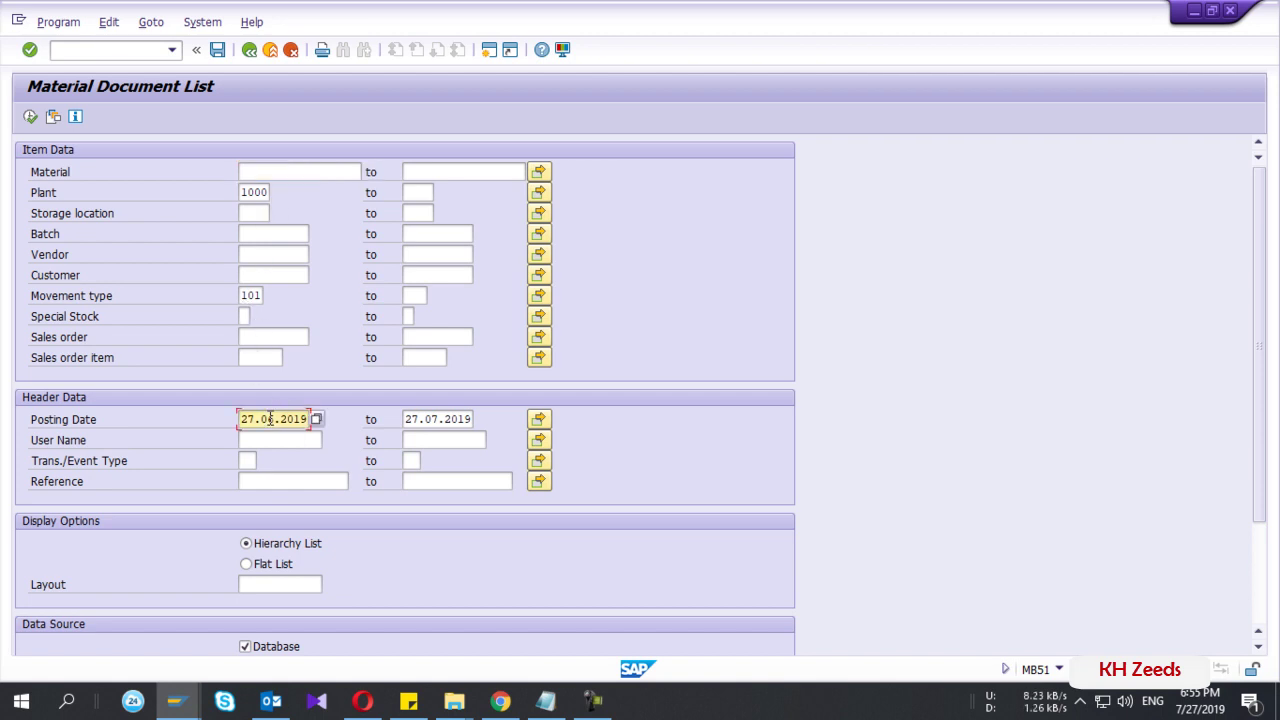
{"action": "left_click", "coordinate": [437, 419]}
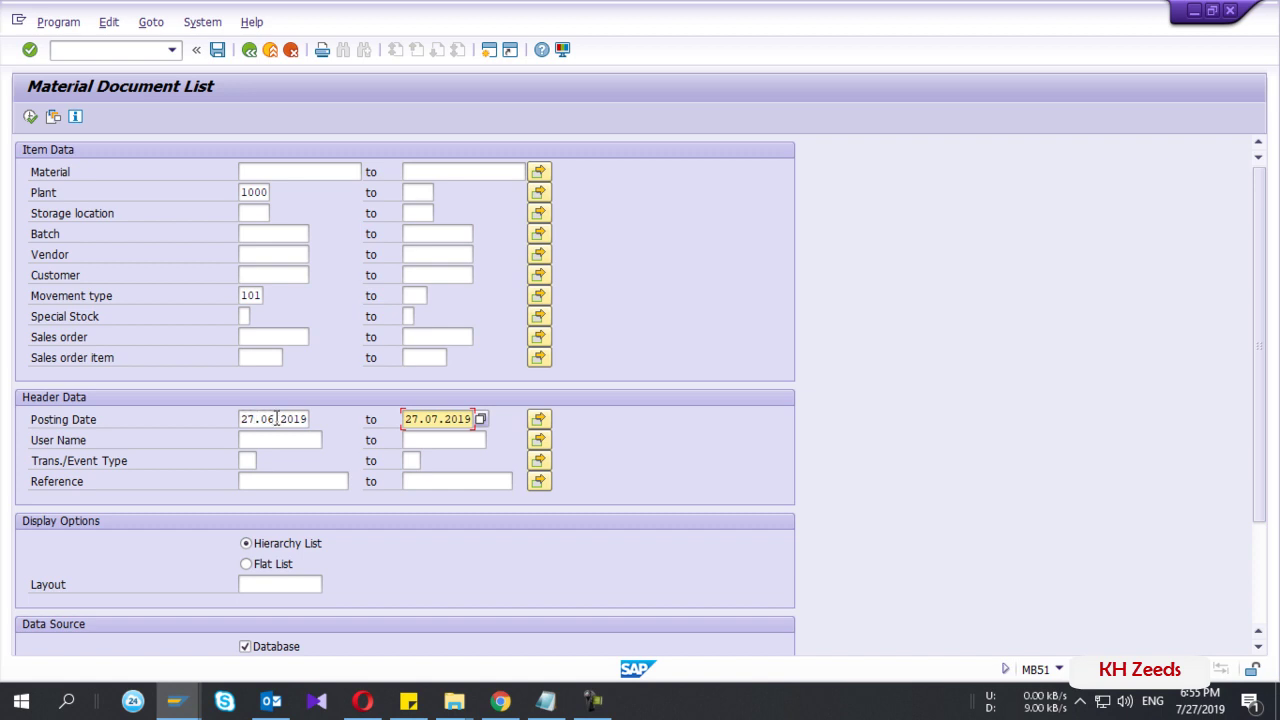
{"action": "left_click", "coordinate": [277, 419]}
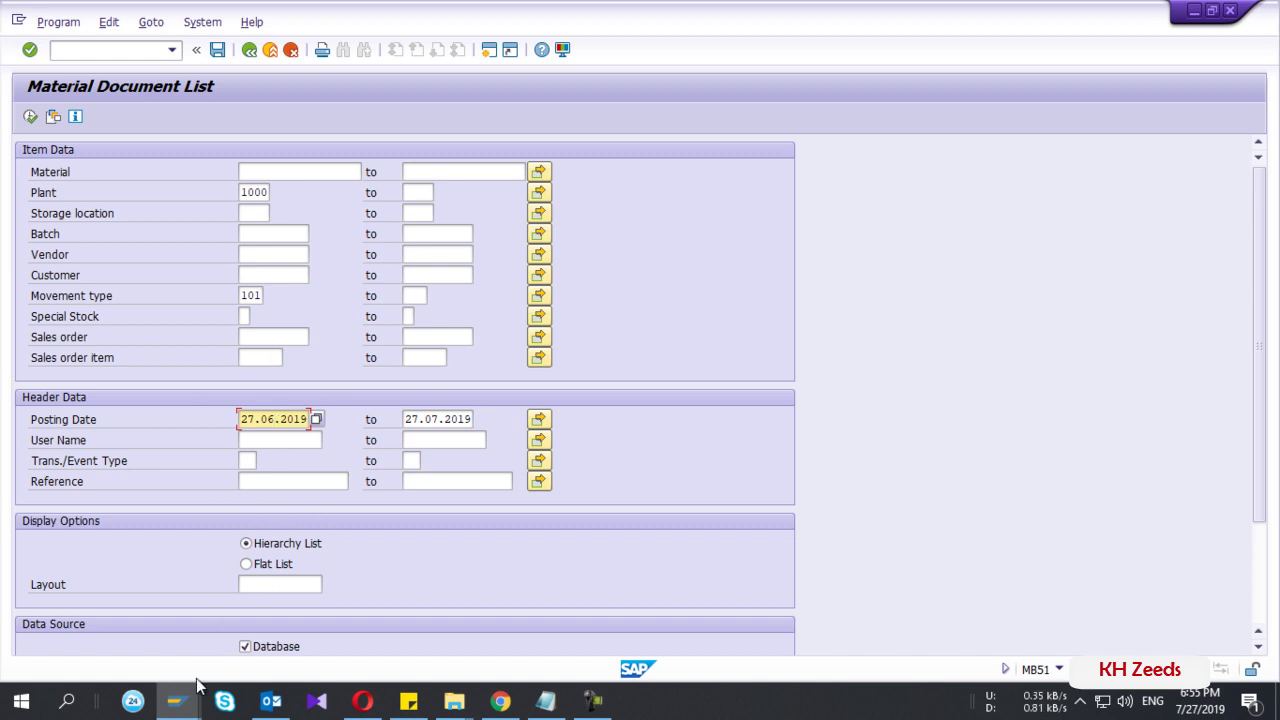
- Check the Notepad notes, then start the SO15 transaction via /nso15
{"action": "mouse_move", "coordinate": [177, 700]}
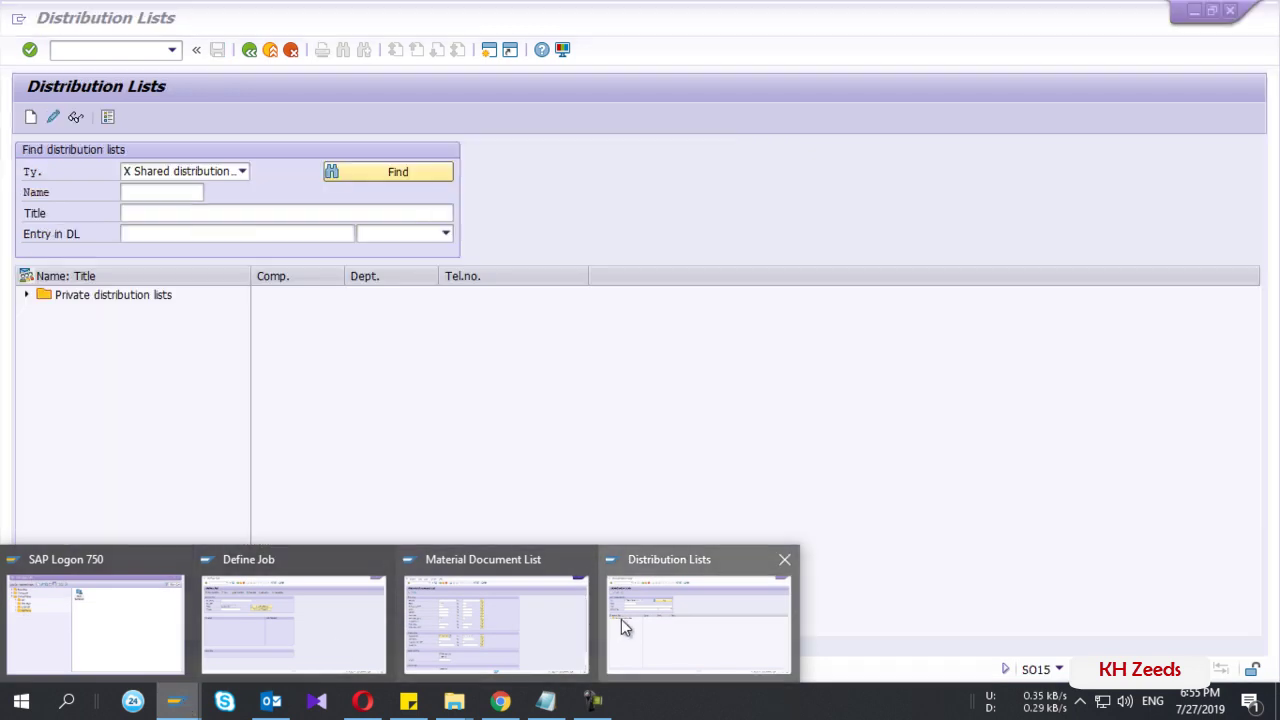
{"action": "left_click", "coordinate": [621, 627]}
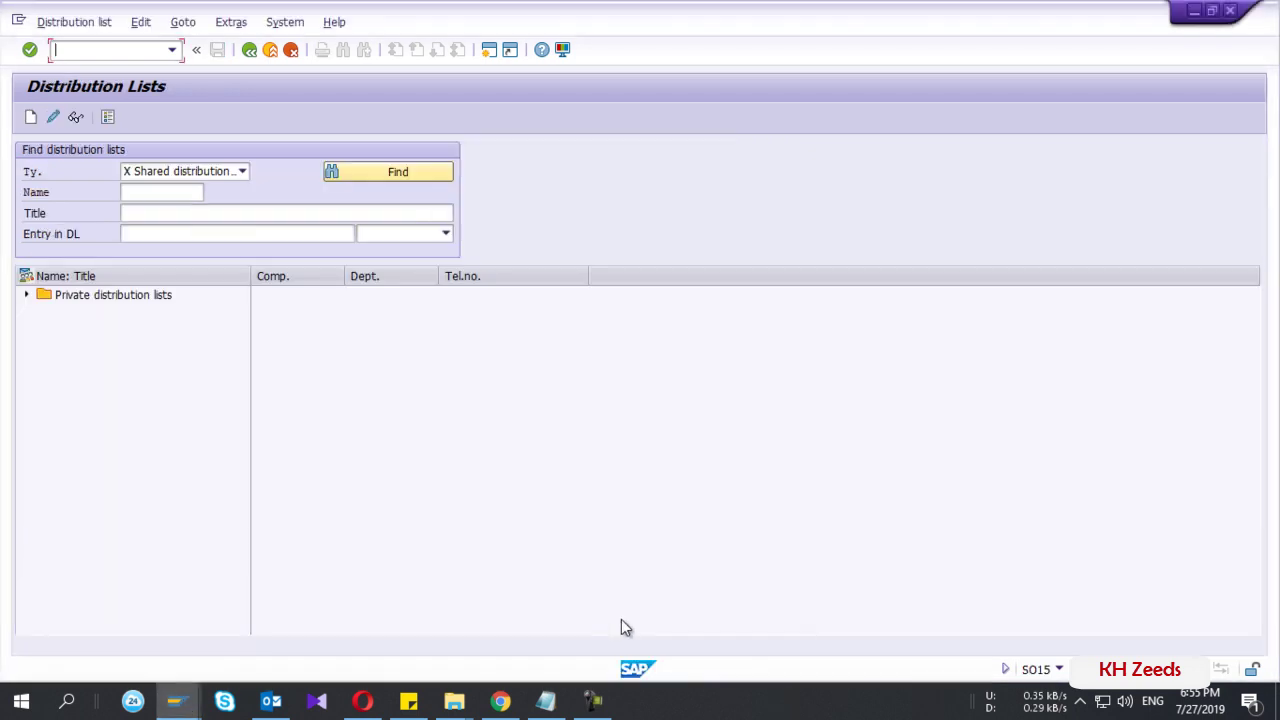
{"action": "left_click", "coordinate": [548, 703]}
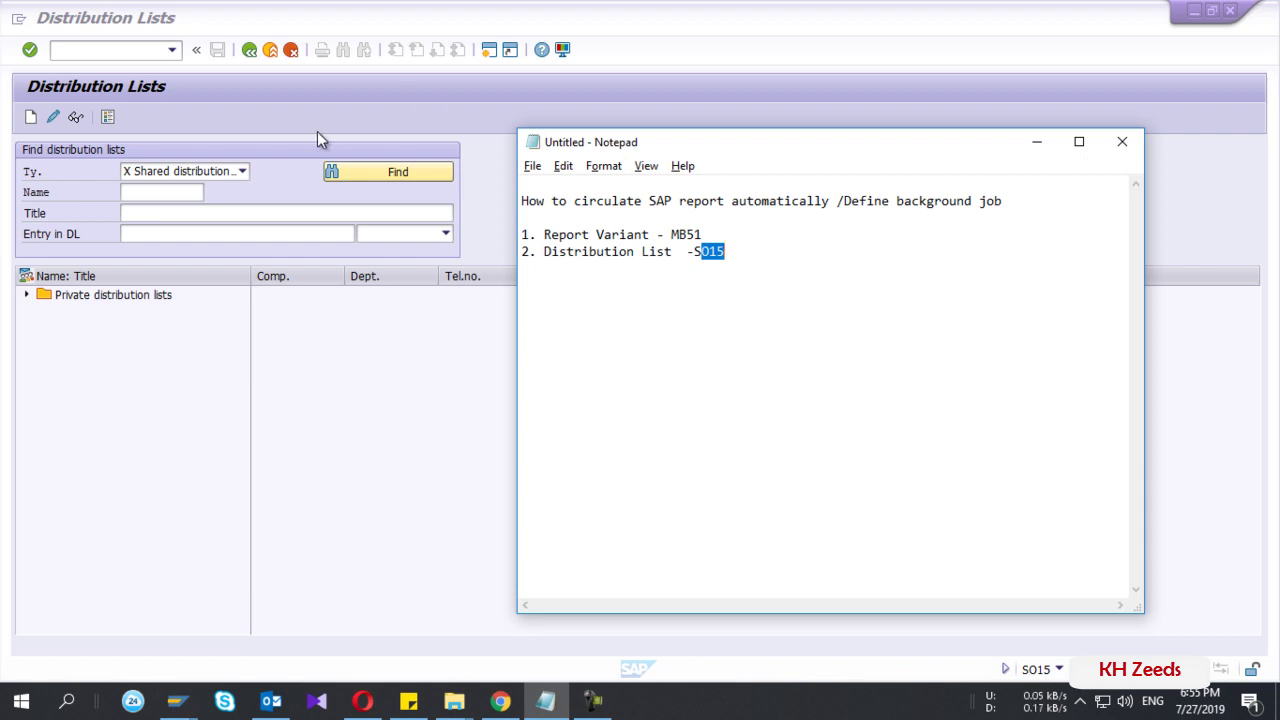
{"action": "left_click", "coordinate": [92, 47]}
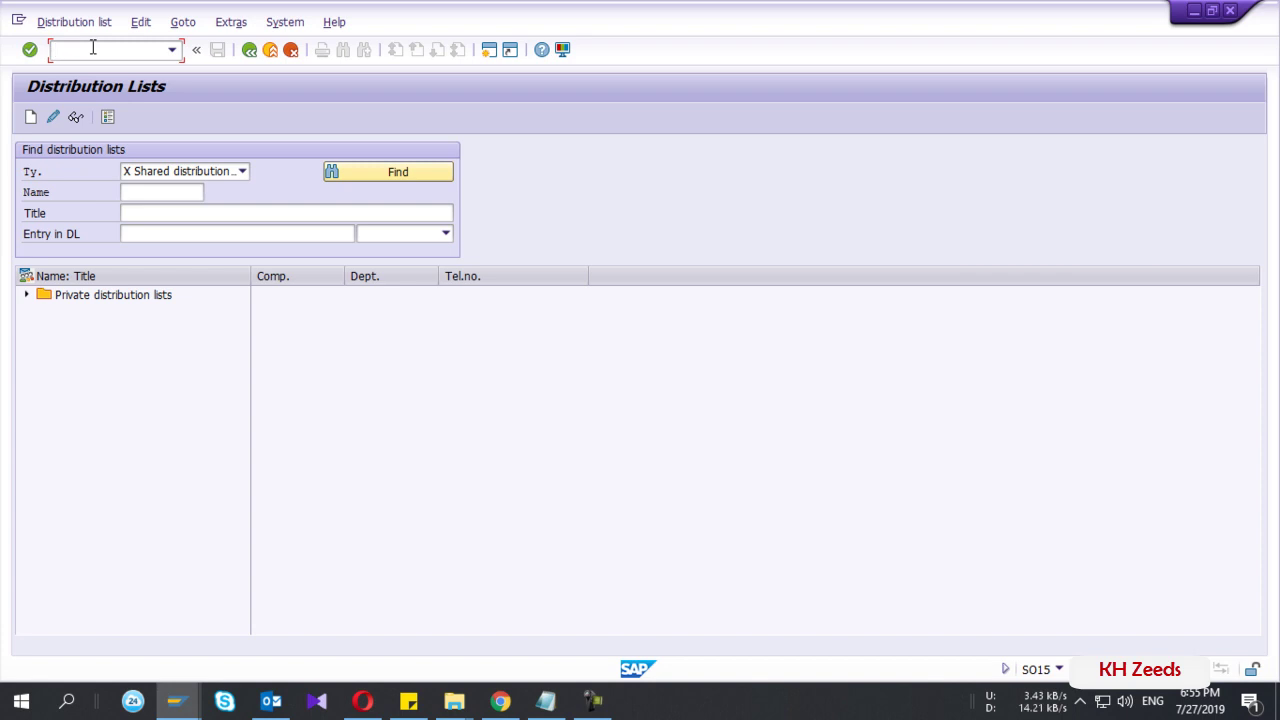
{"action": "type", "text": "/nso15"}
{"action": "key", "text": "Return"}
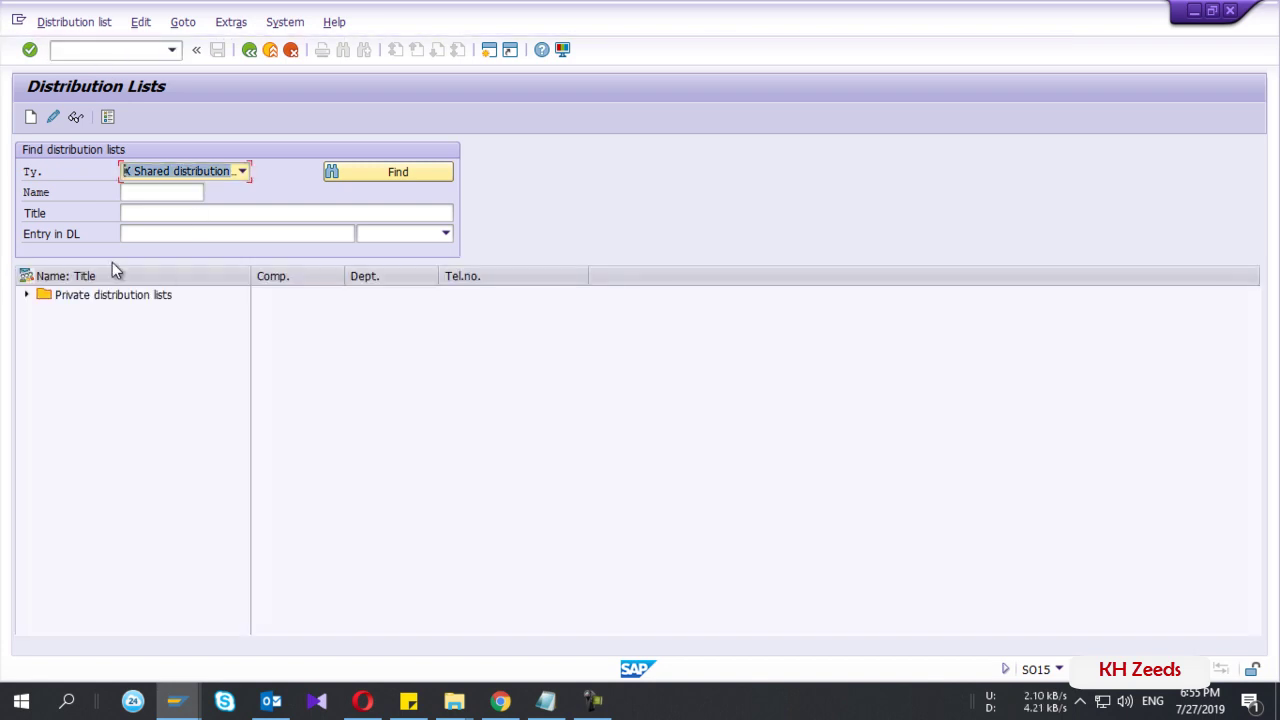
- Set the distribution list type to Shared distribution list
{"action": "left_click", "coordinate": [165, 170]}
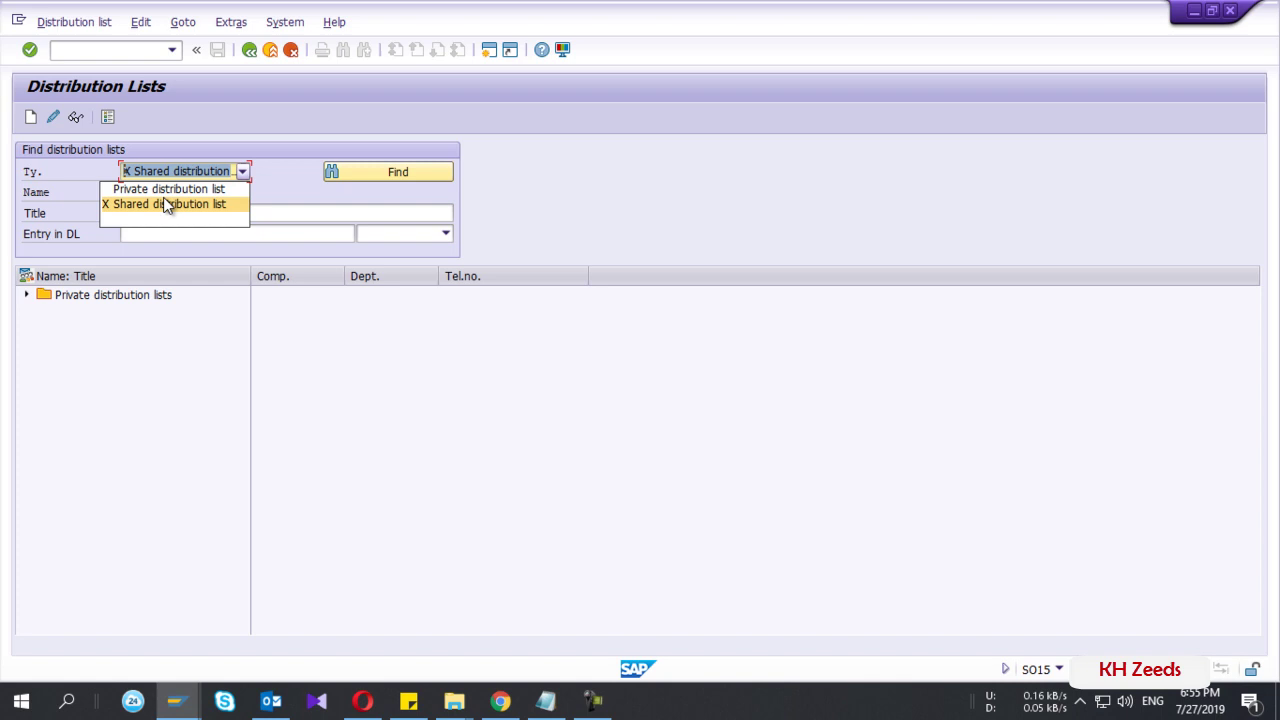
{"action": "left_click", "coordinate": [165, 190]}
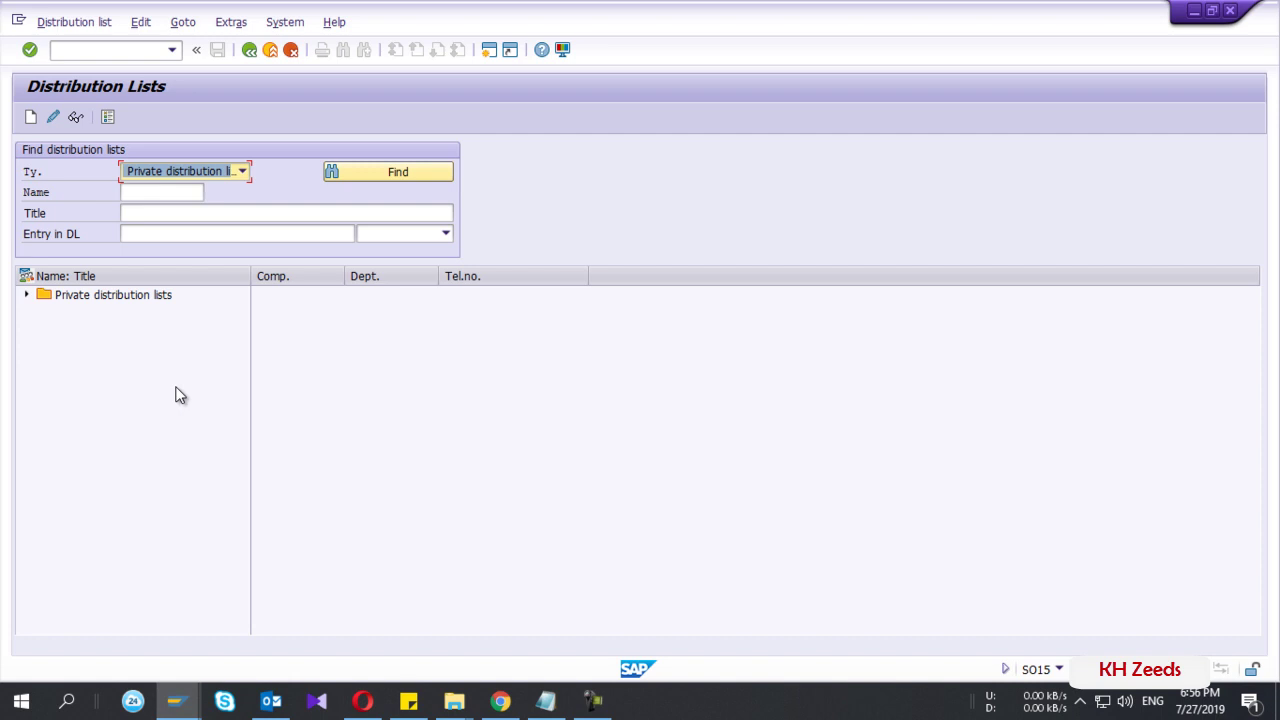
{"action": "left_click", "coordinate": [203, 171]}
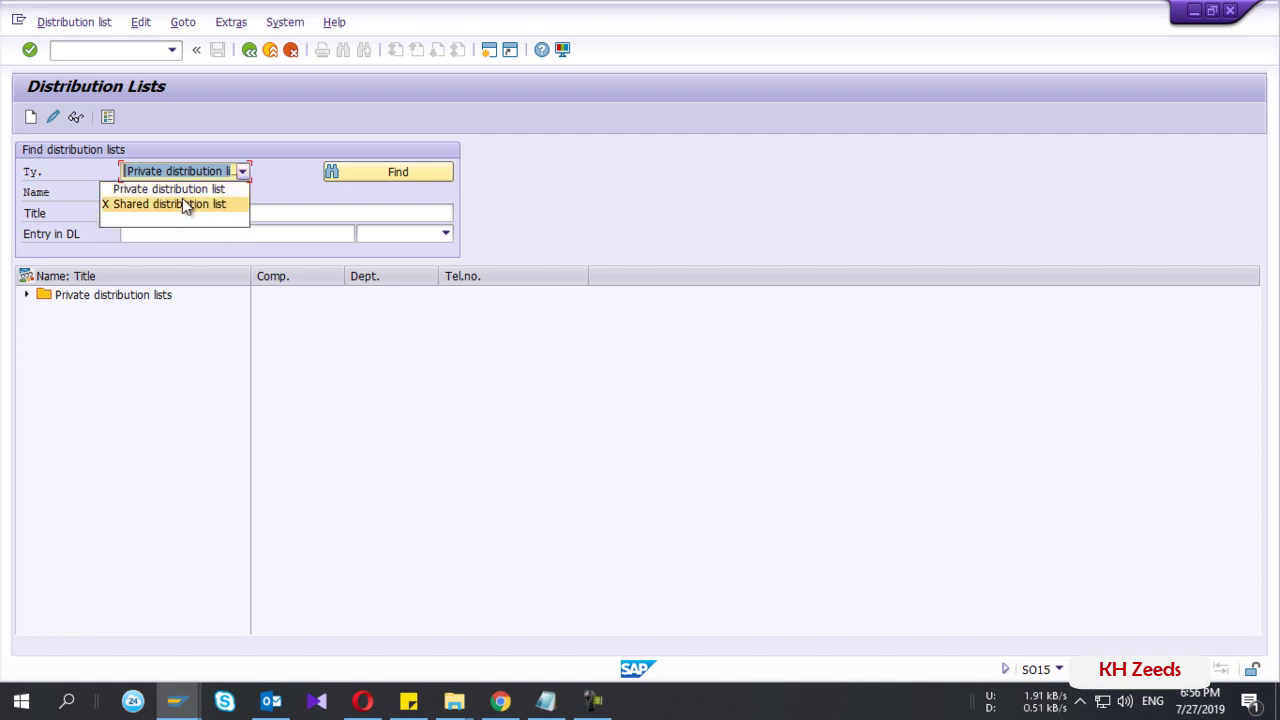
{"action": "left_click", "coordinate": [182, 204]}
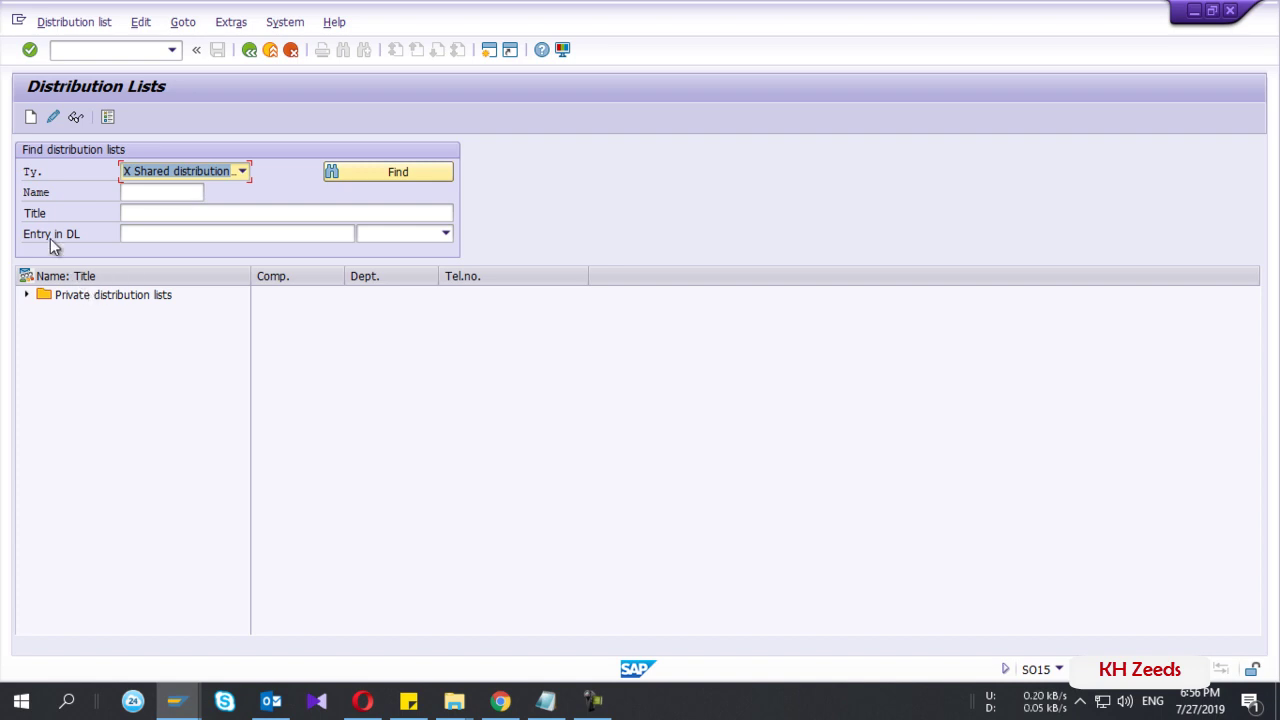
- Start a new shared distribution list with name and title ZMB51
{"action": "left_click", "coordinate": [31, 121]}
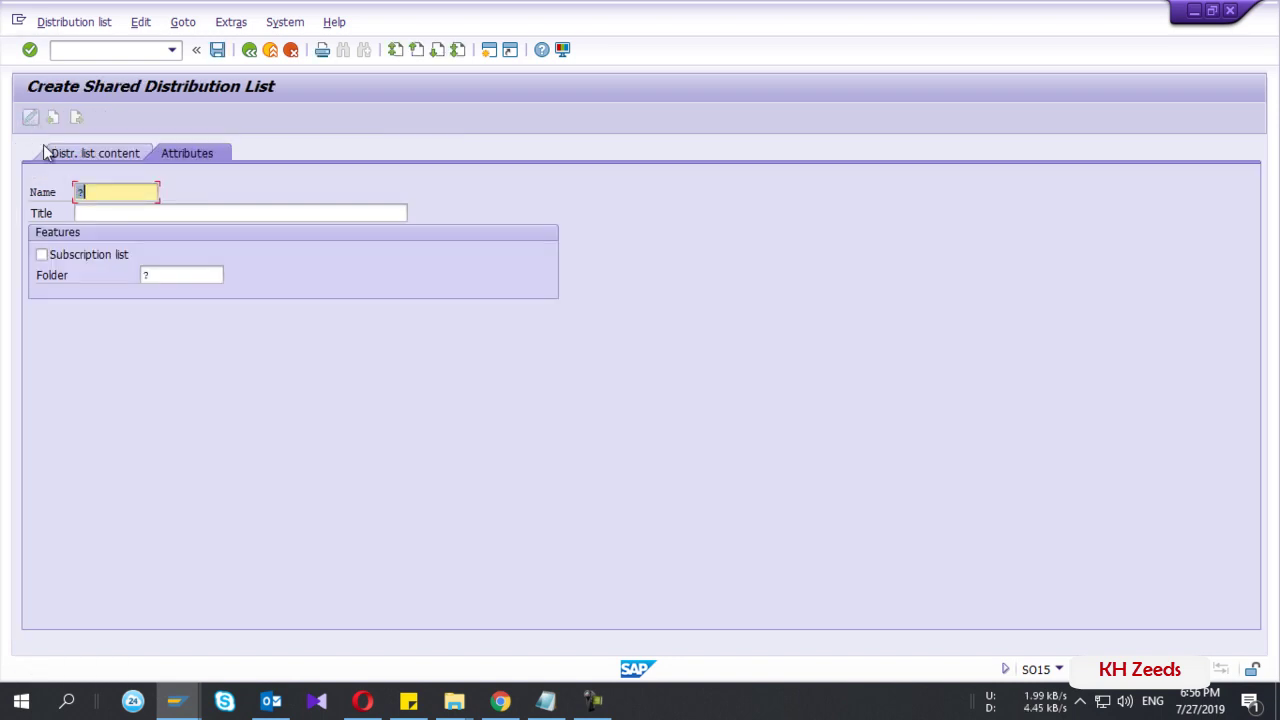
{"action": "left_click", "coordinate": [82, 194]}
{"action": "type", "text": "ZMBS"}
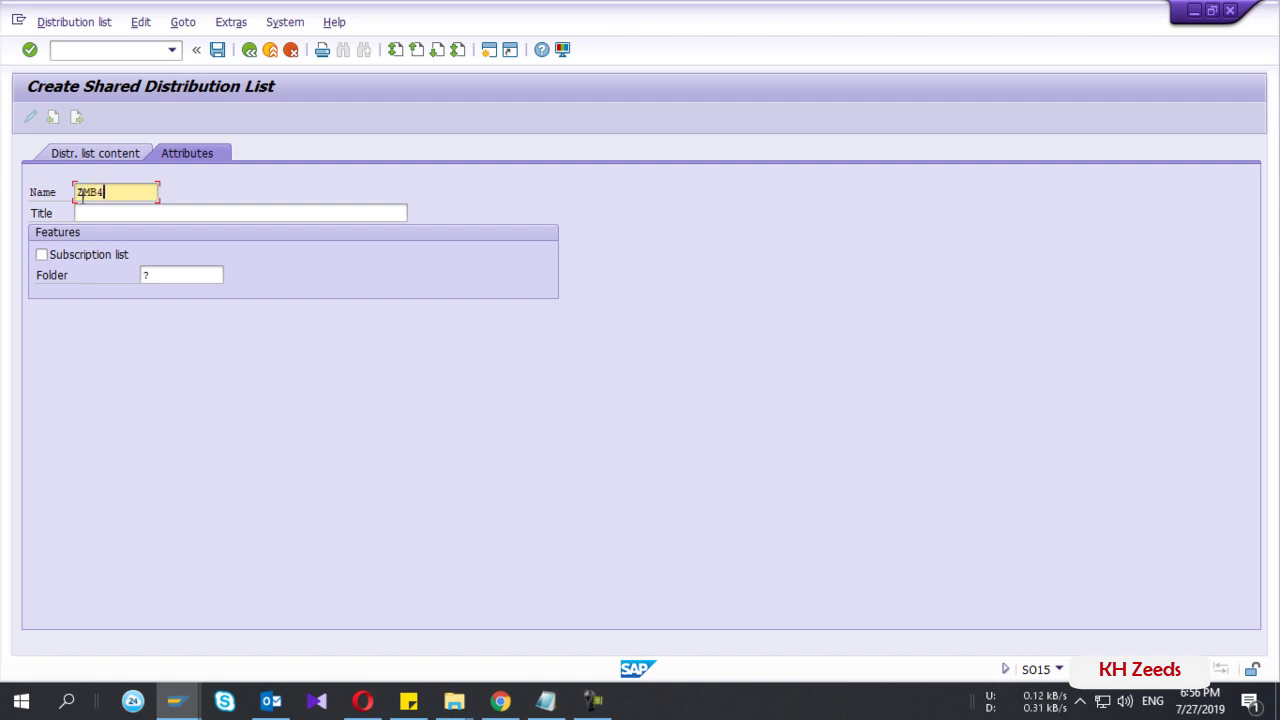
{"action": "type", "text": "1"}
{"action": "key", "text": "shift+Home"}
{"action": "key", "text": "ctrl+c"}
{"action": "key", "text": "Tab"}
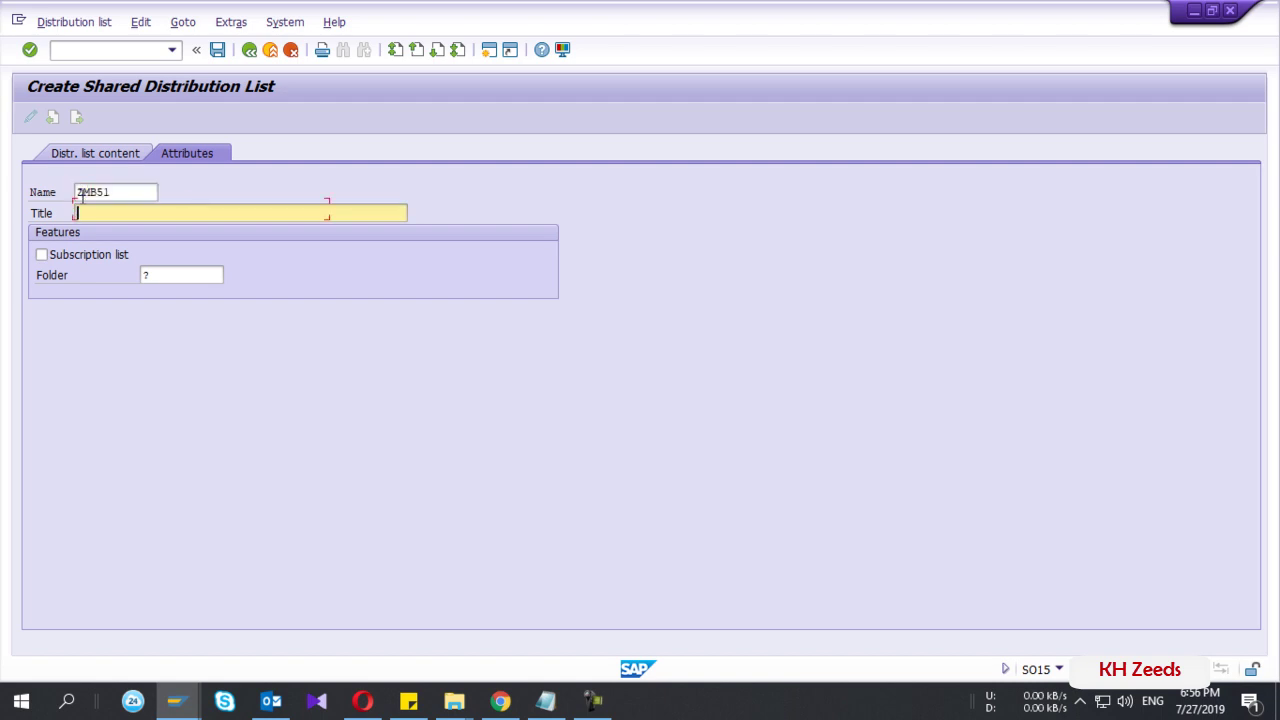
{"action": "key", "text": "ctrl+v"}
- Create shared folder ZMB51, described ZMB51, and assign it as the list's folder
{"action": "left_click", "coordinate": [146, 274]}
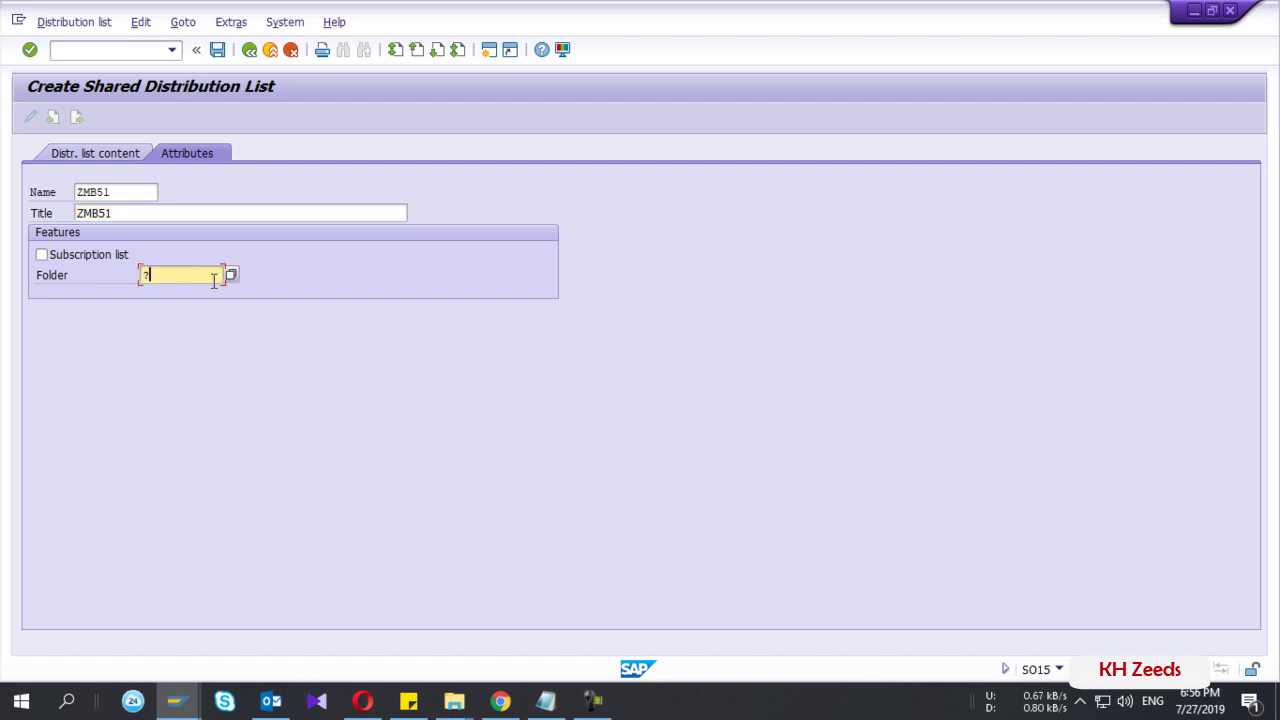
{"action": "left_click", "coordinate": [228, 278]}
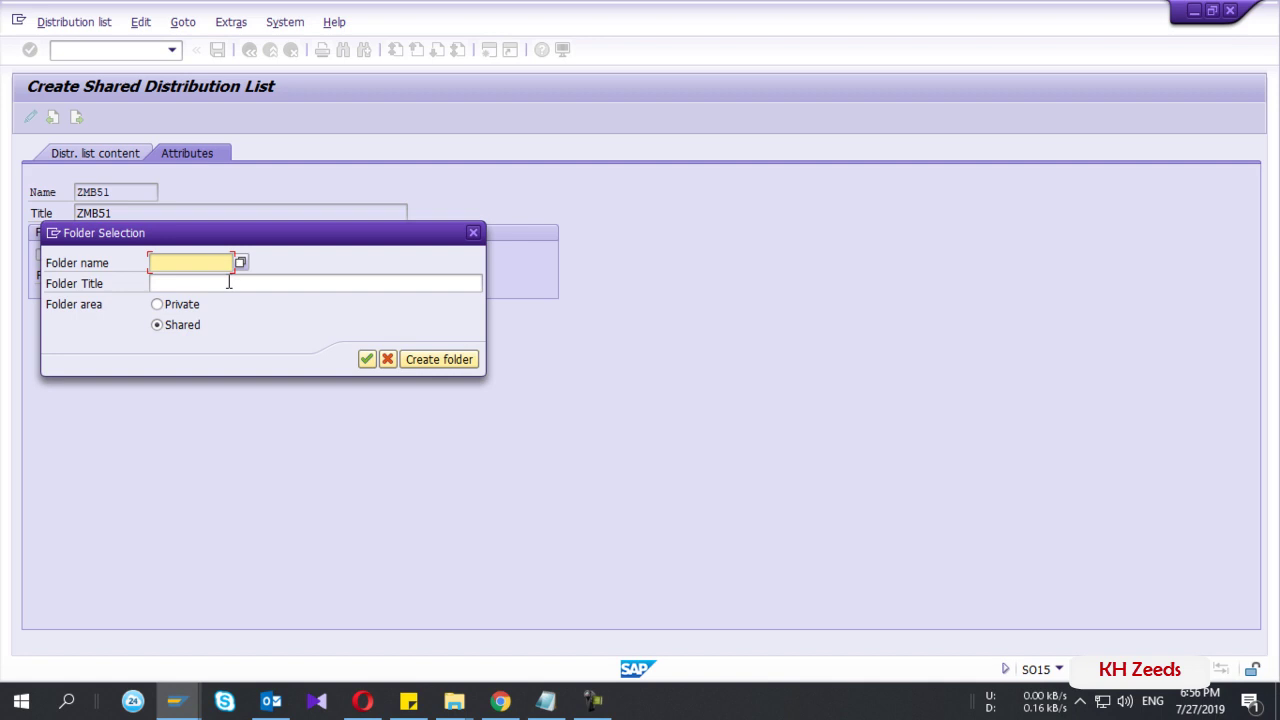
{"action": "left_click", "coordinate": [424, 360]}
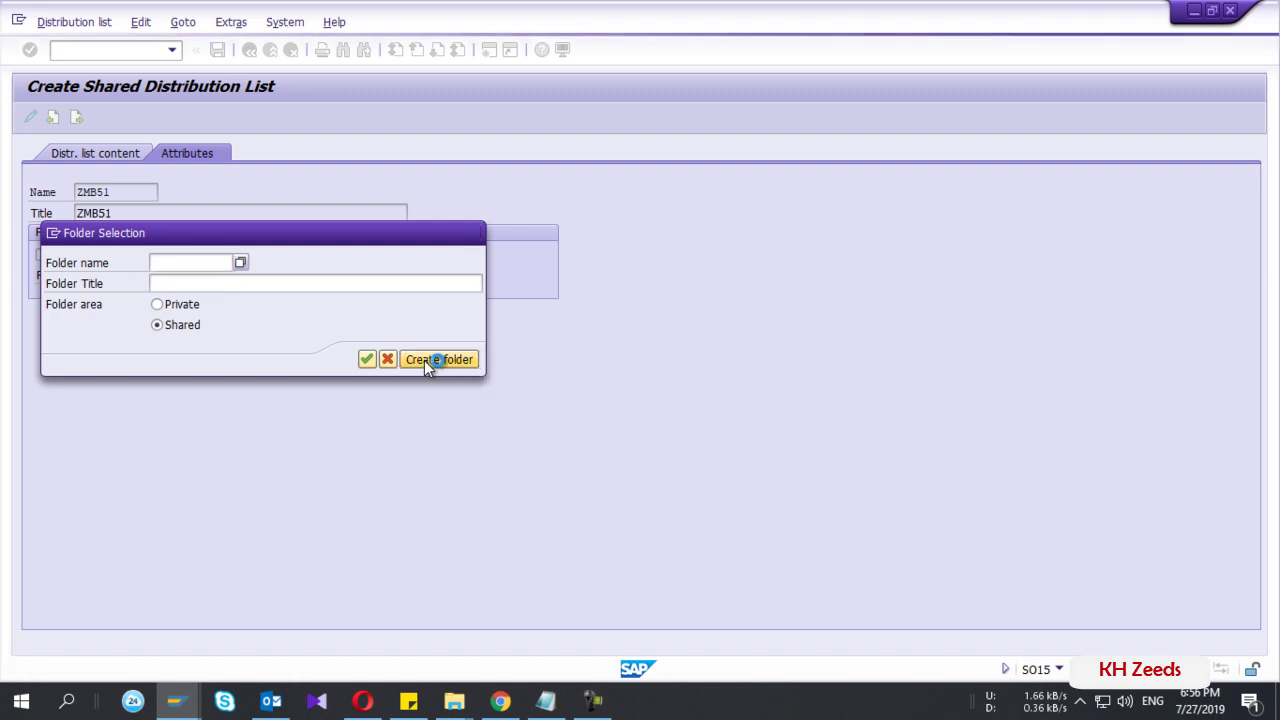
{"action": "type", "text": "ZMB51"}
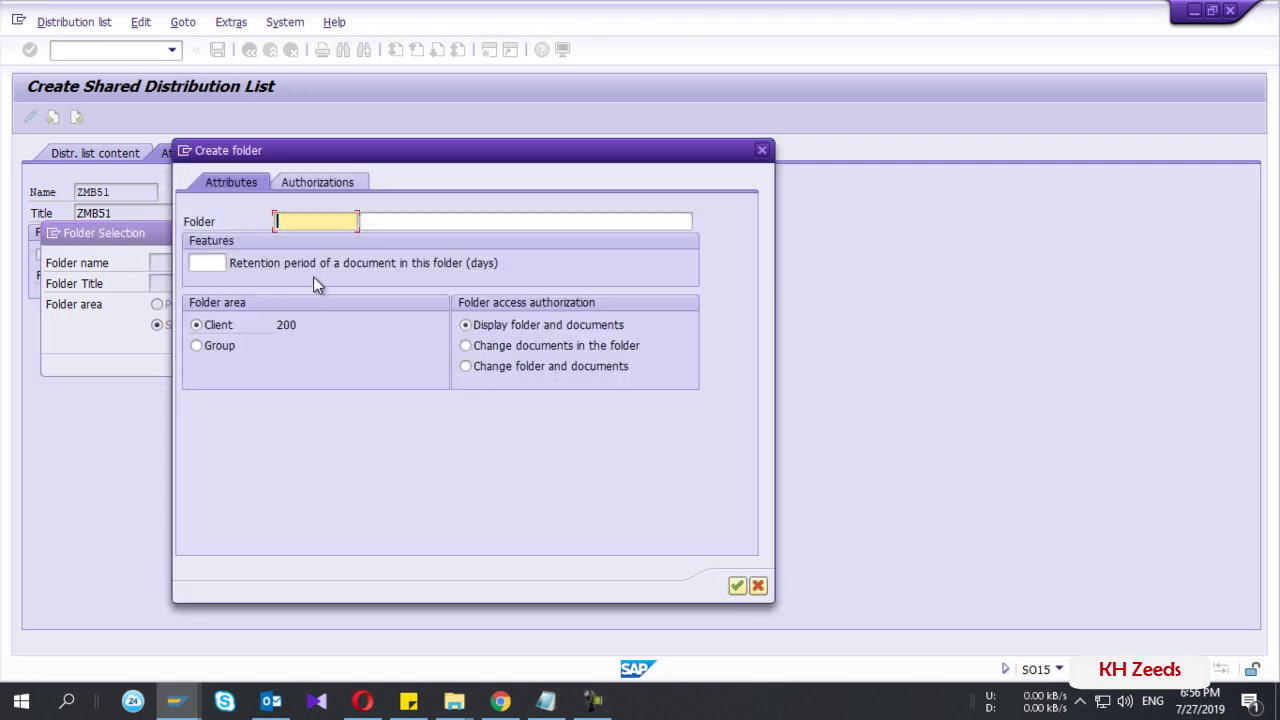
{"action": "key", "text": "Tab"}
{"action": "type", "text": "ZMB51"}
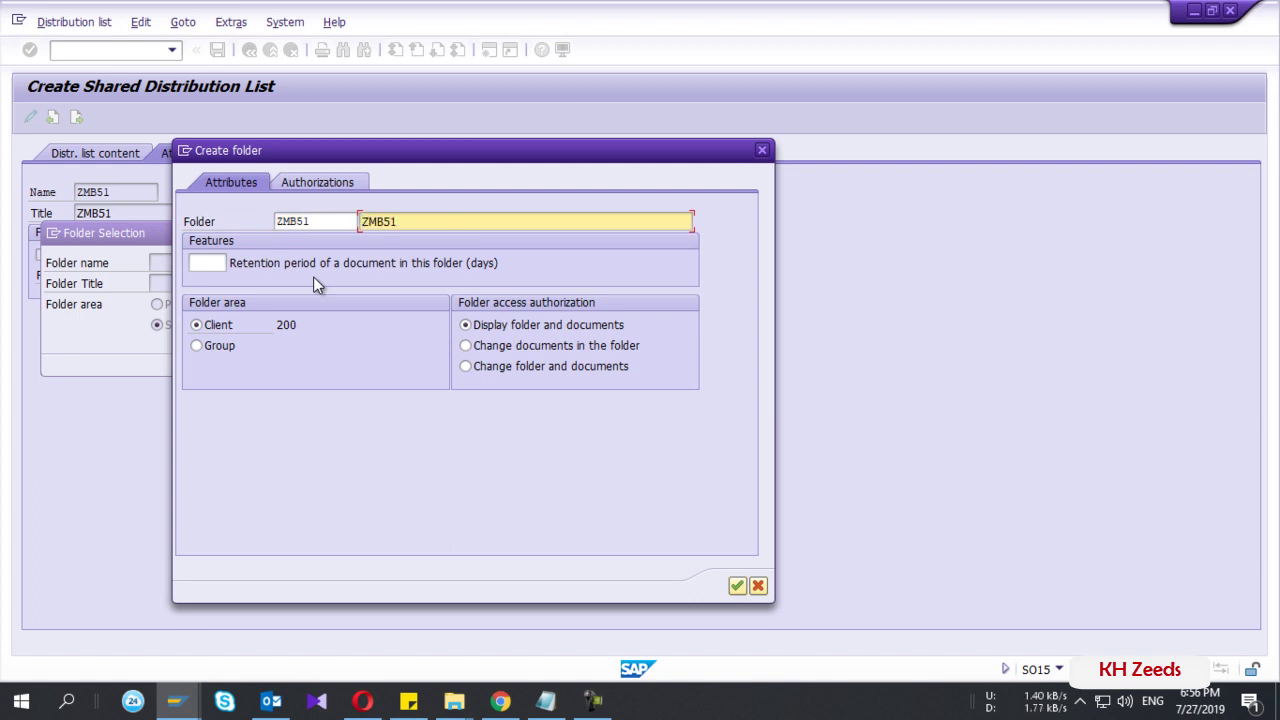
{"action": "left_click", "coordinate": [737, 590]}
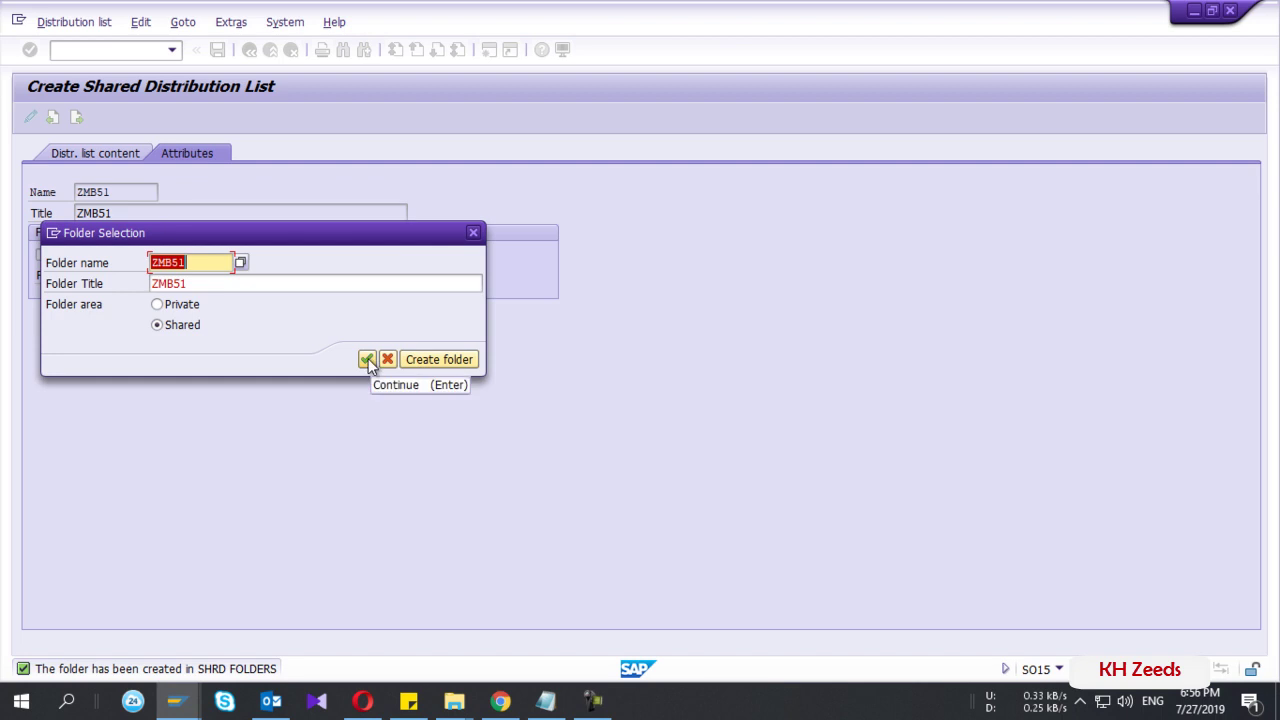
{"action": "left_click", "coordinate": [368, 360]}
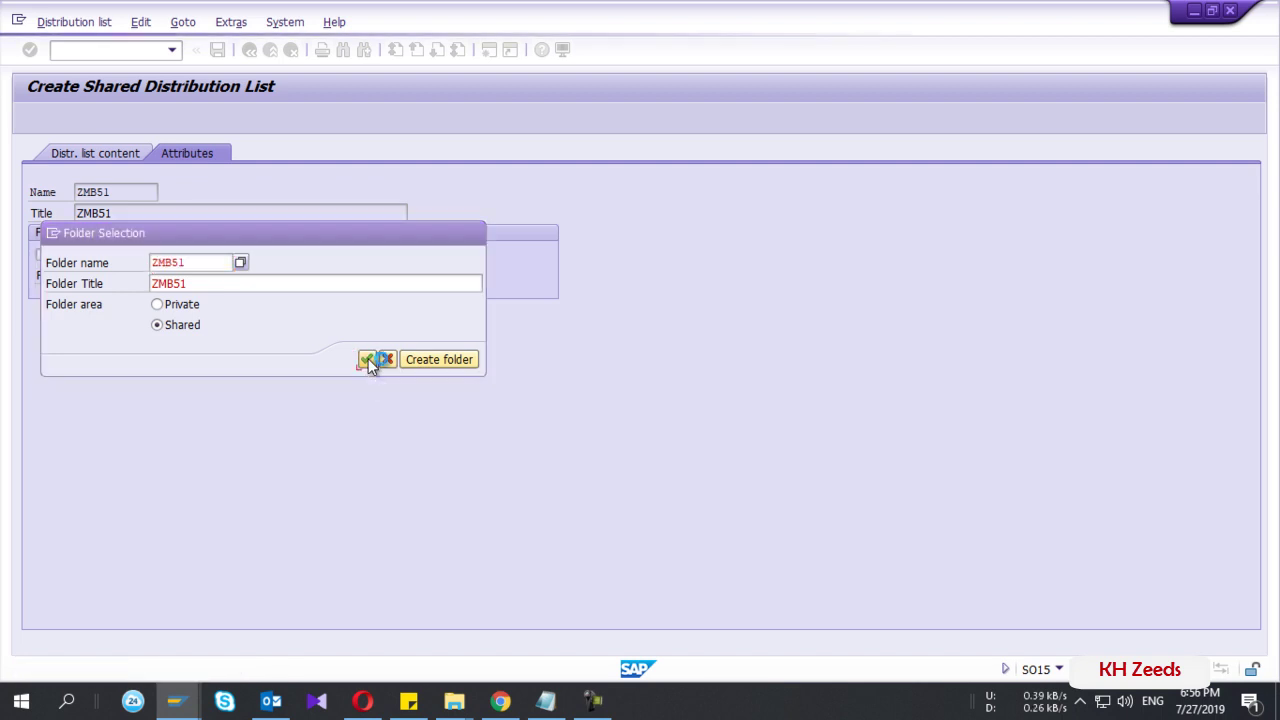
- On the Distr. list content tab, enter two recipients' e-mail addresses in the first two rows
{"action": "left_click", "coordinate": [97, 158]}
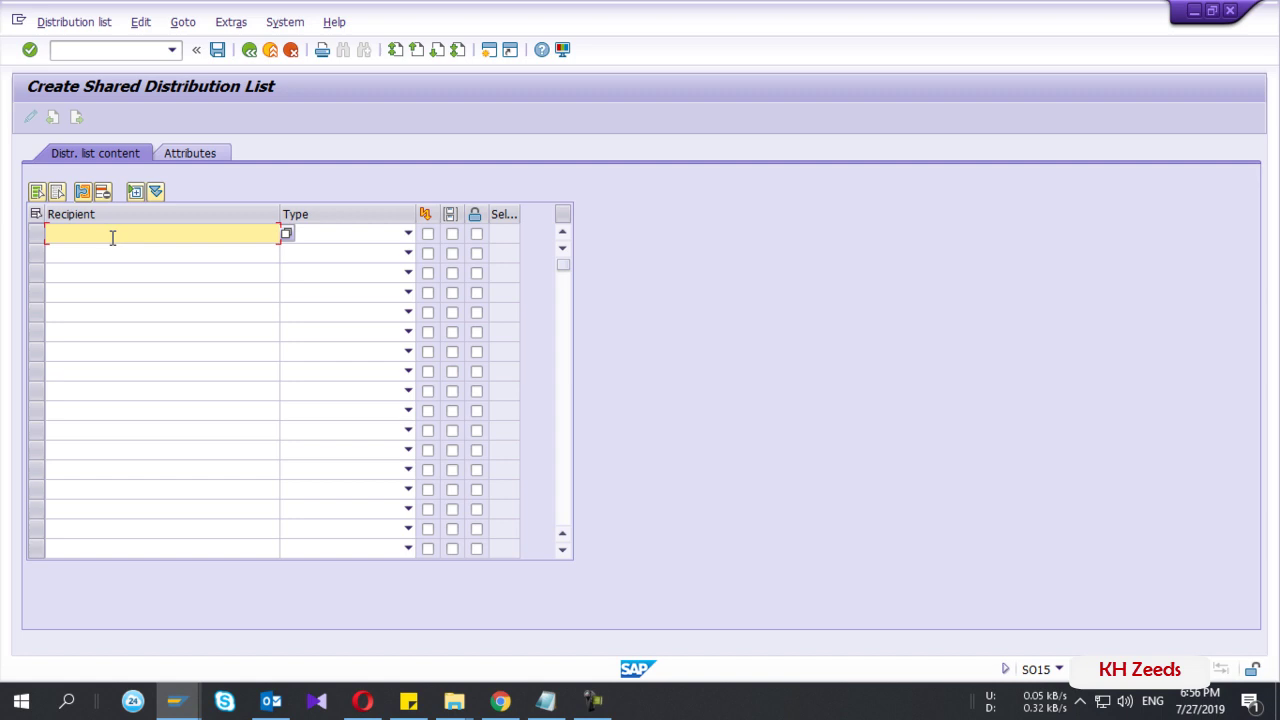
{"action": "left_click", "coordinate": [111, 252]}
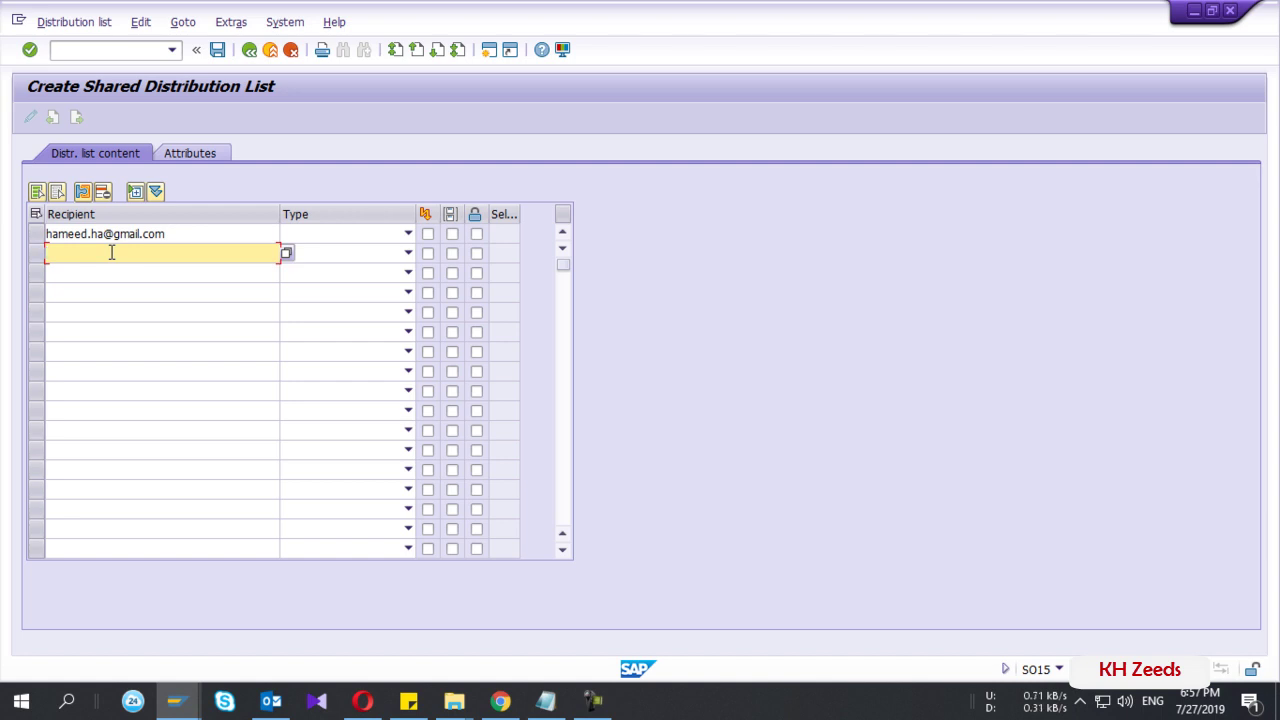
- Set both recipients to 'A External Address', mark row 2 as a copy, and save ZMB51
{"action": "left_click", "coordinate": [346, 238]}
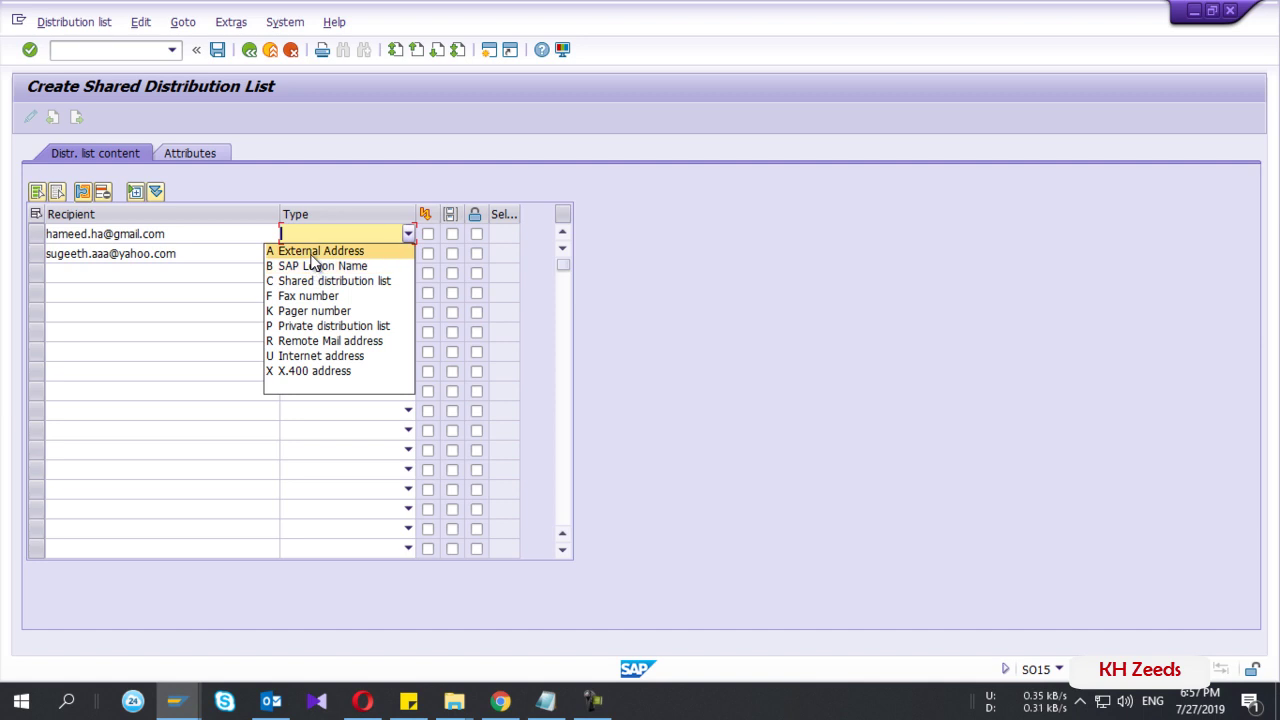
{"action": "left_click", "coordinate": [312, 256]}
{"action": "left_click", "coordinate": [328, 252]}
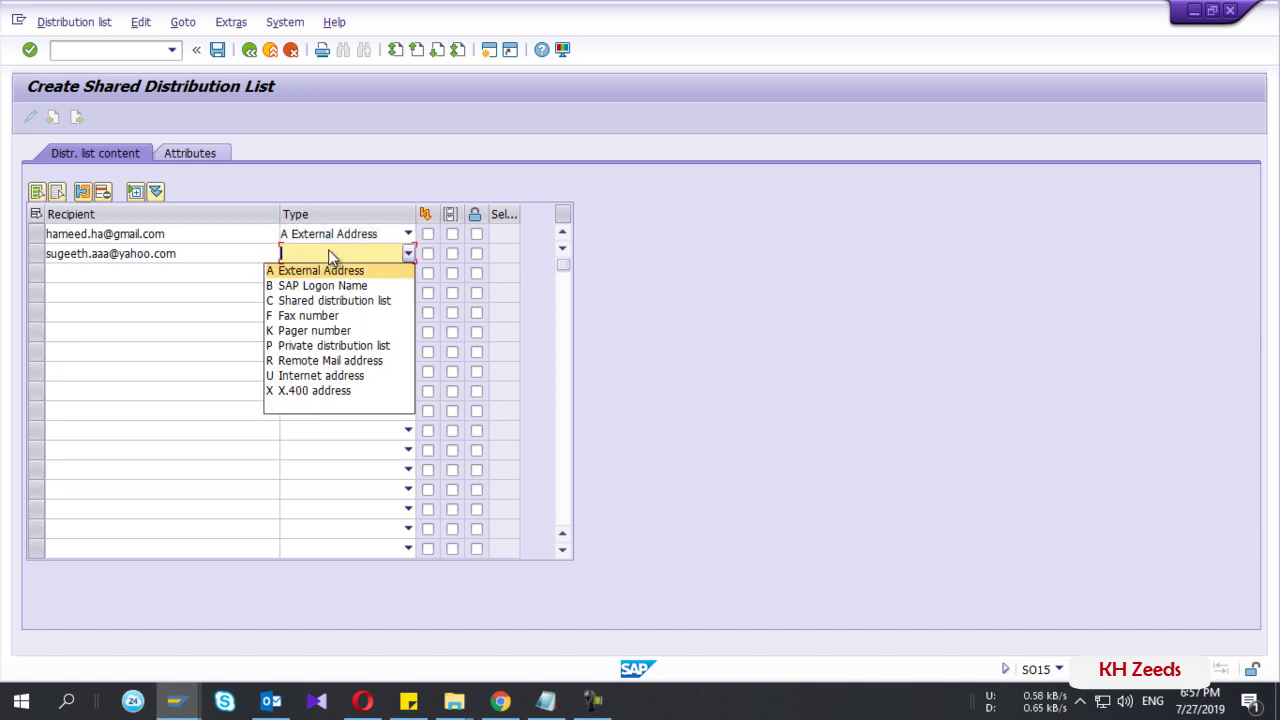
{"action": "left_click", "coordinate": [314, 276]}
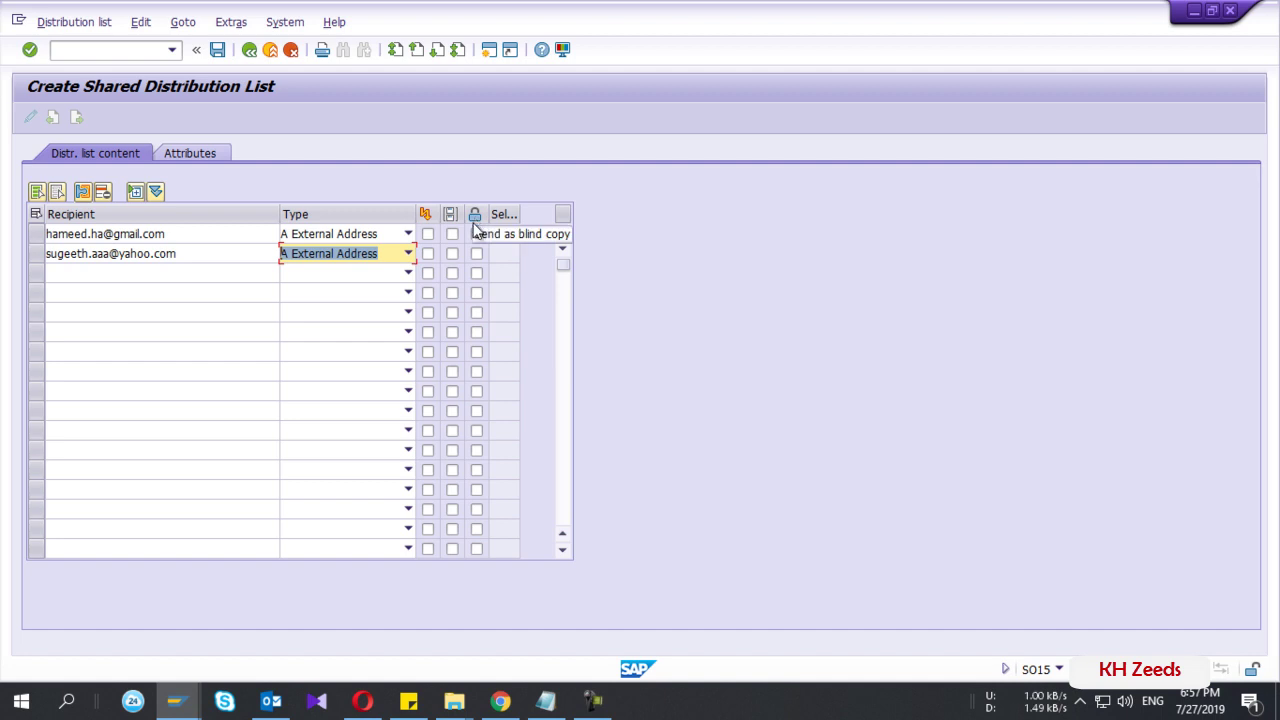
{"action": "left_click", "coordinate": [453, 254]}
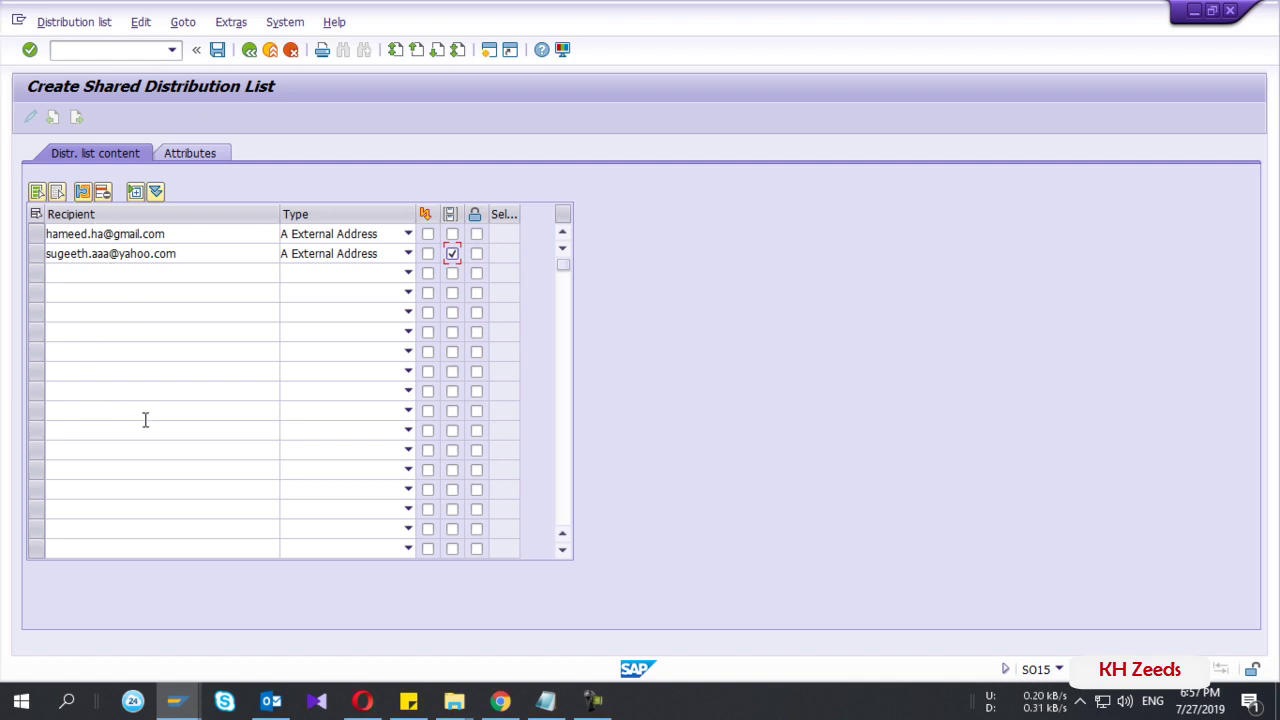
{"action": "left_click", "coordinate": [219, 50]}
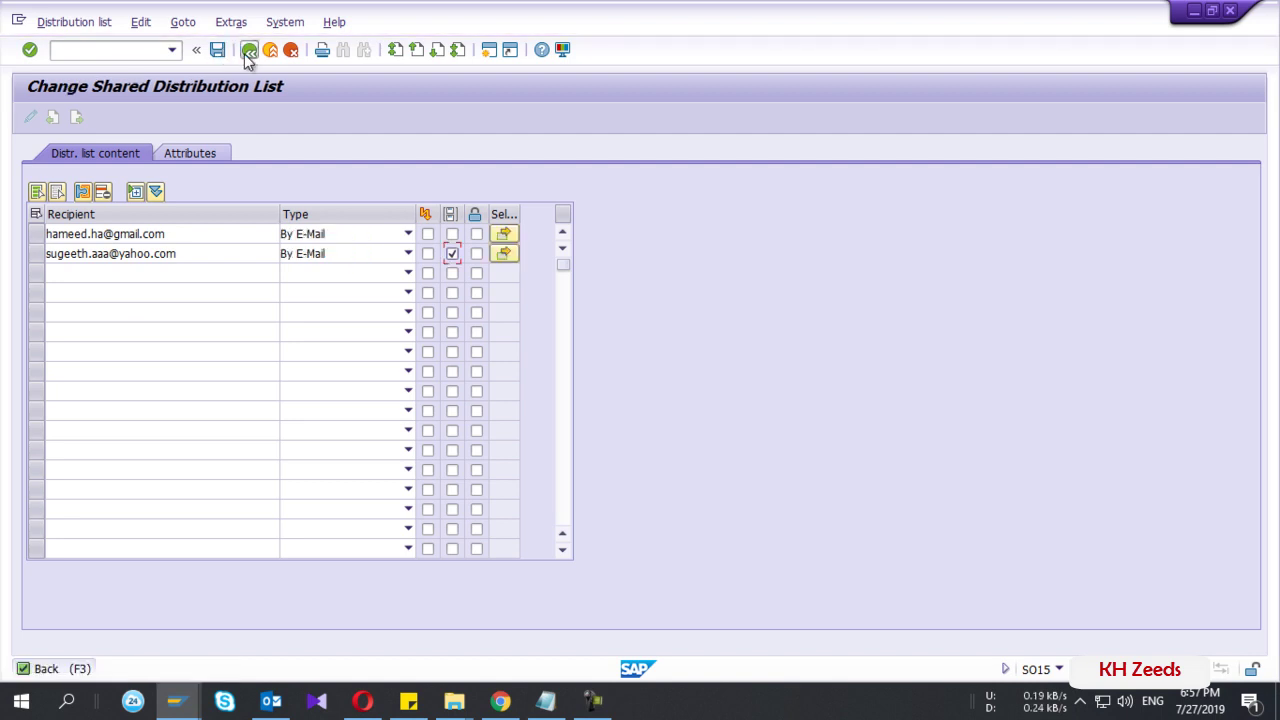
- Return to the distribution lists overview and check the two recipients under shared list ZMB51
{"action": "left_click", "coordinate": [248, 52]}
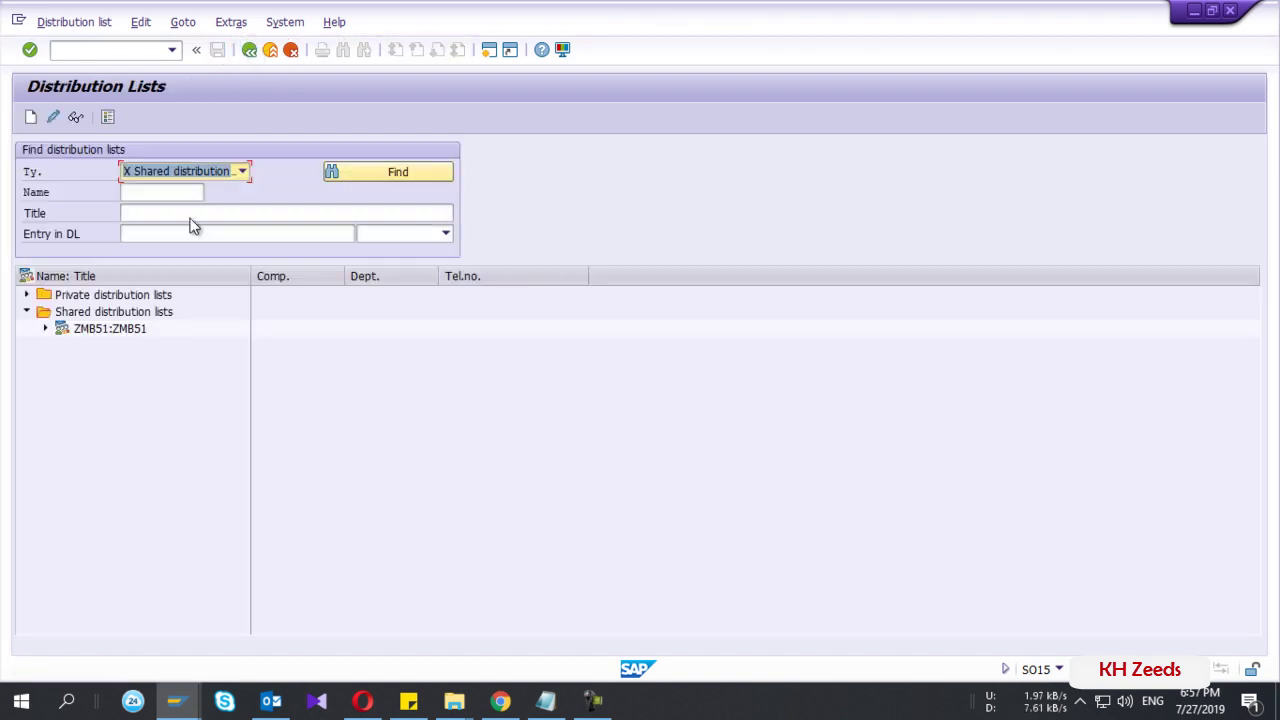
{"action": "left_click", "coordinate": [70, 314]}
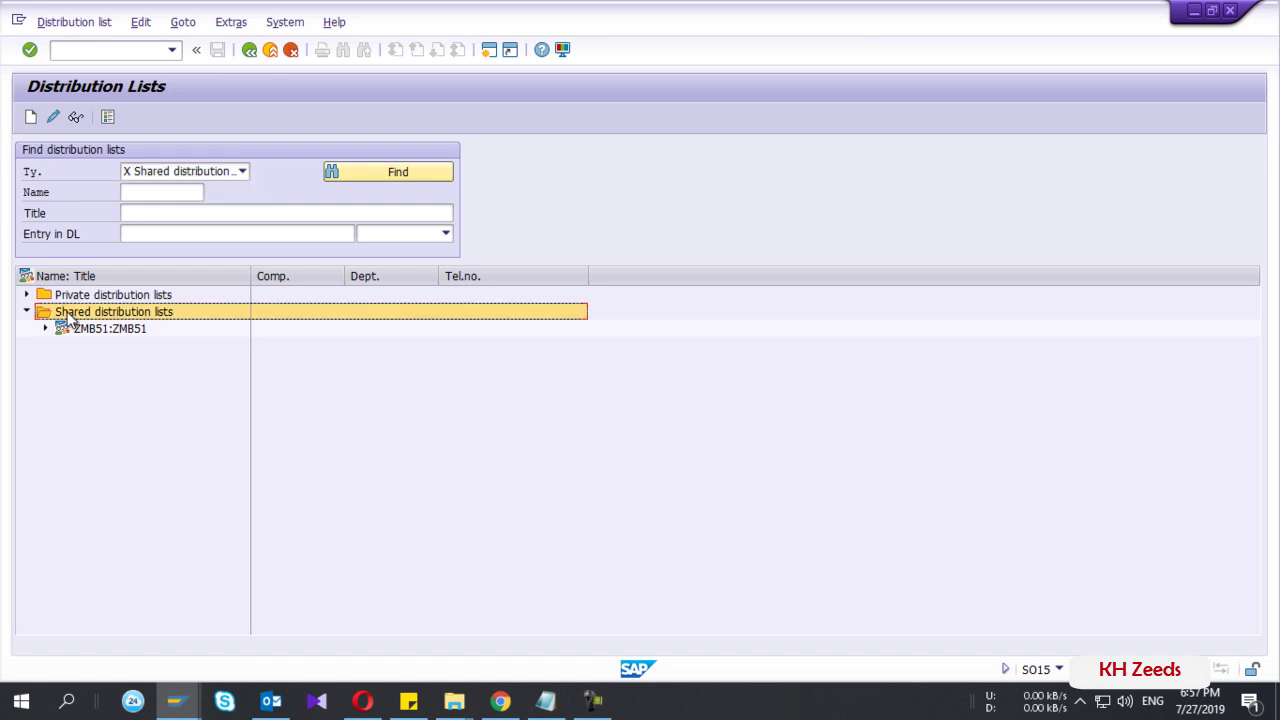
{"action": "left_click", "coordinate": [77, 330]}
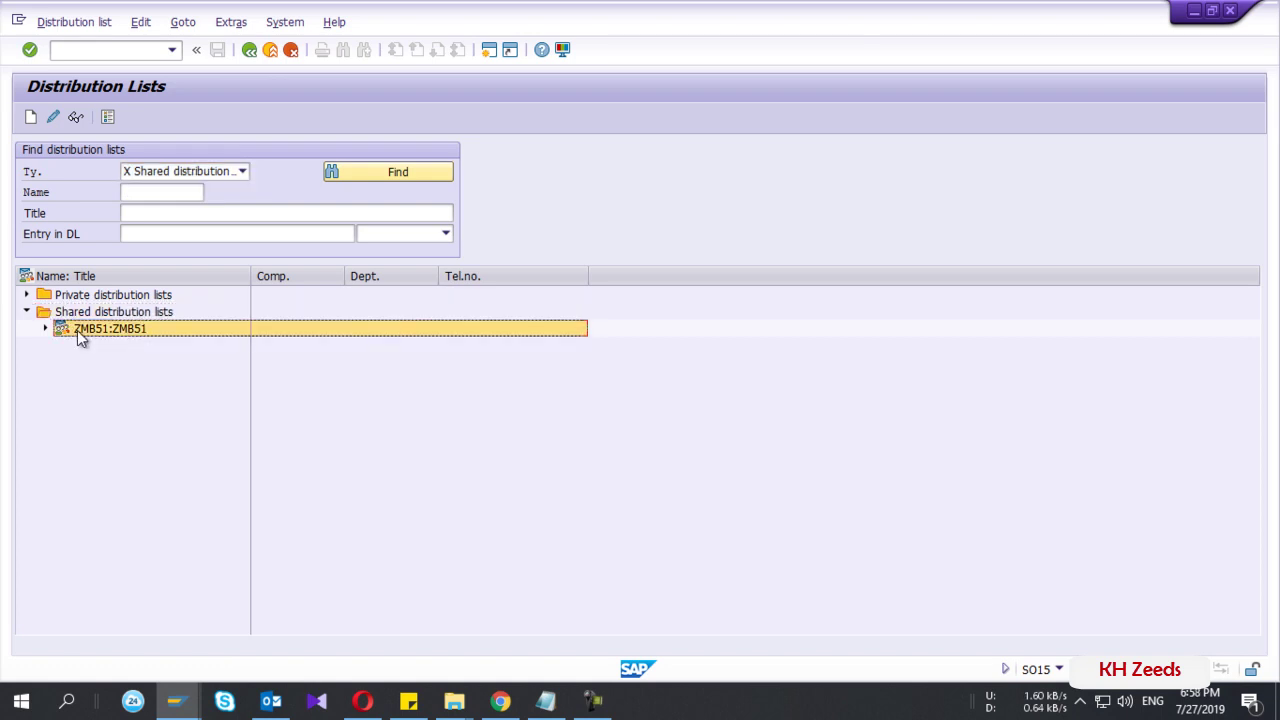
{"action": "left_click", "coordinate": [45, 330]}
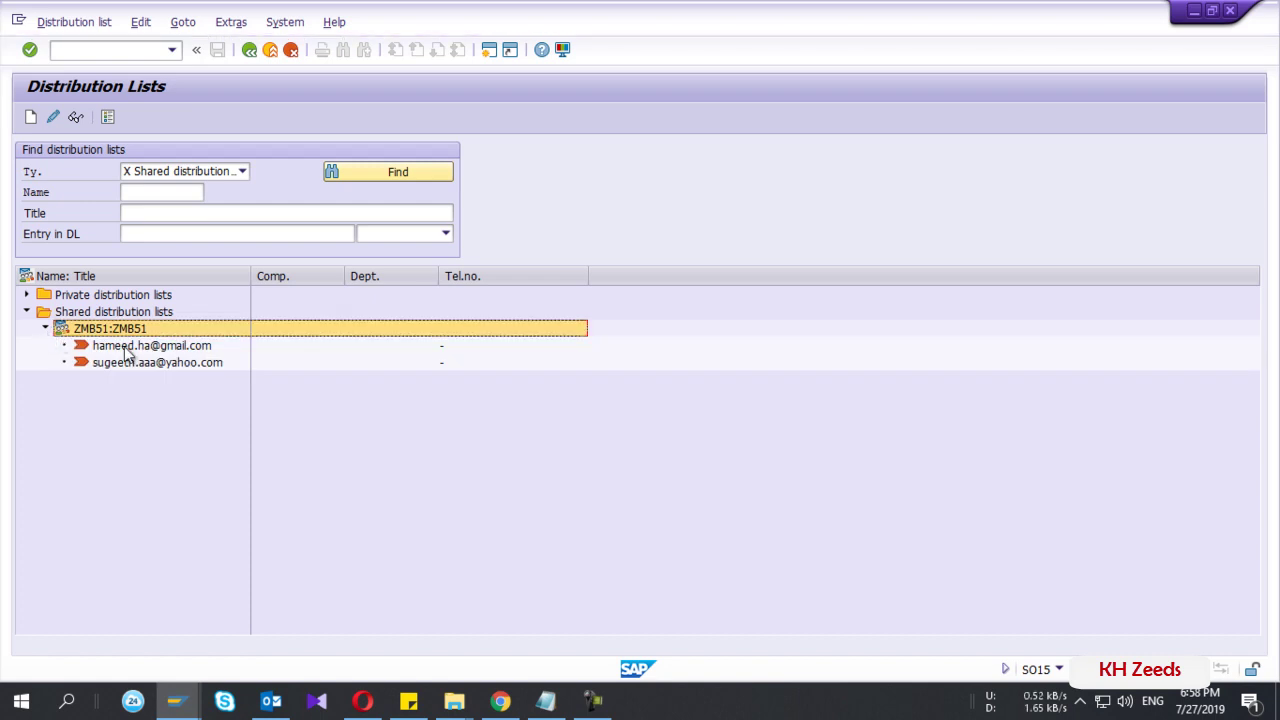
{"action": "left_click", "coordinate": [125, 347]}
{"action": "left_click", "coordinate": [124, 364]}
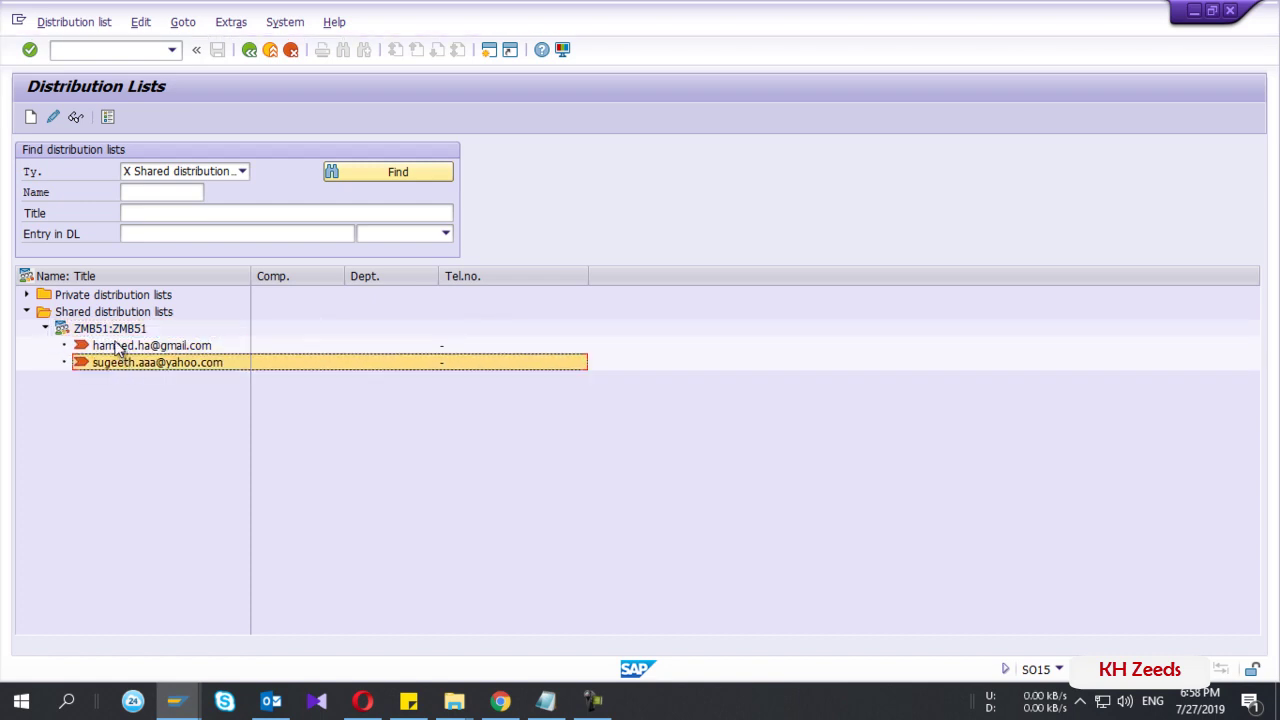
{"action": "left_click", "coordinate": [110, 332]}
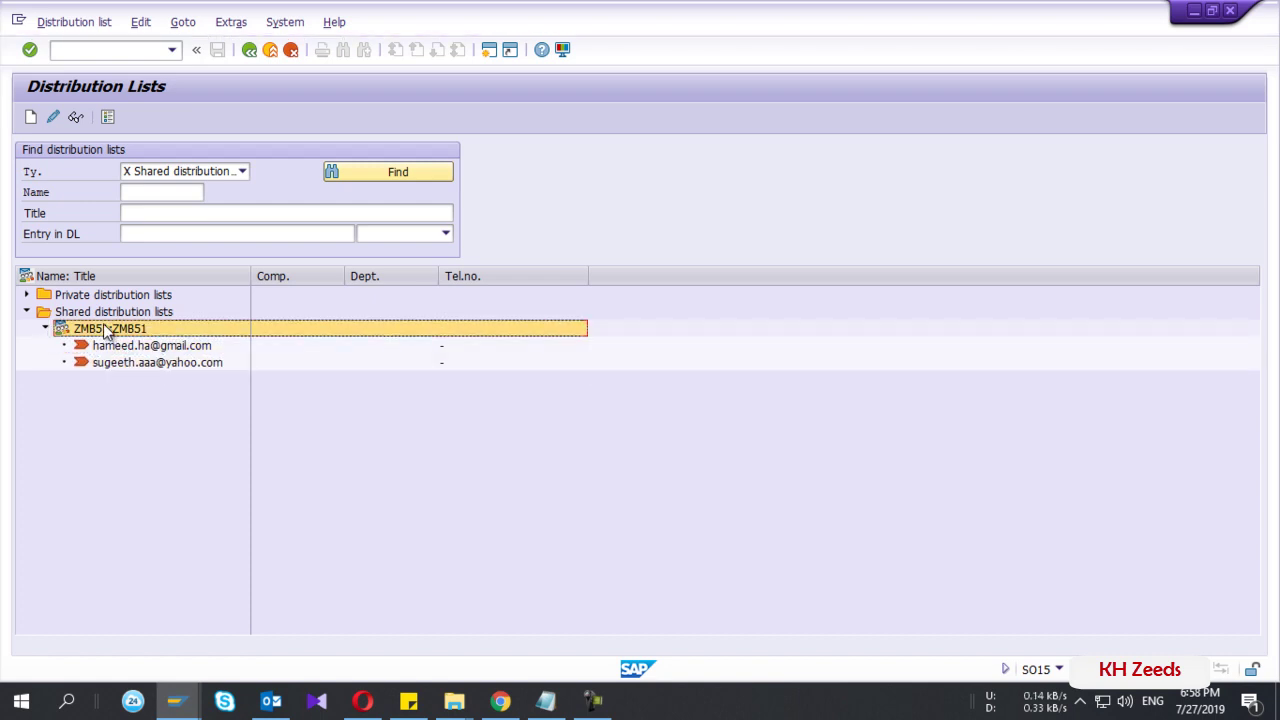
{"action": "left_click", "coordinate": [53, 117]}
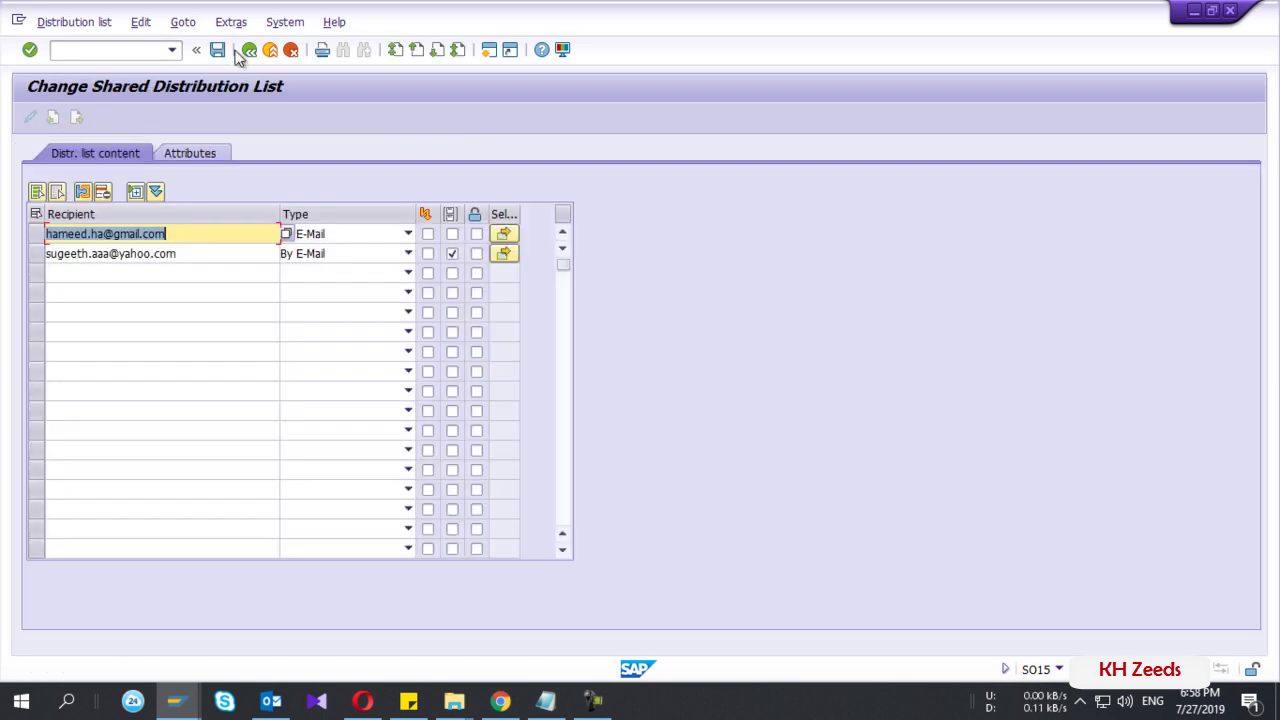
{"action": "left_click", "coordinate": [249, 50]}
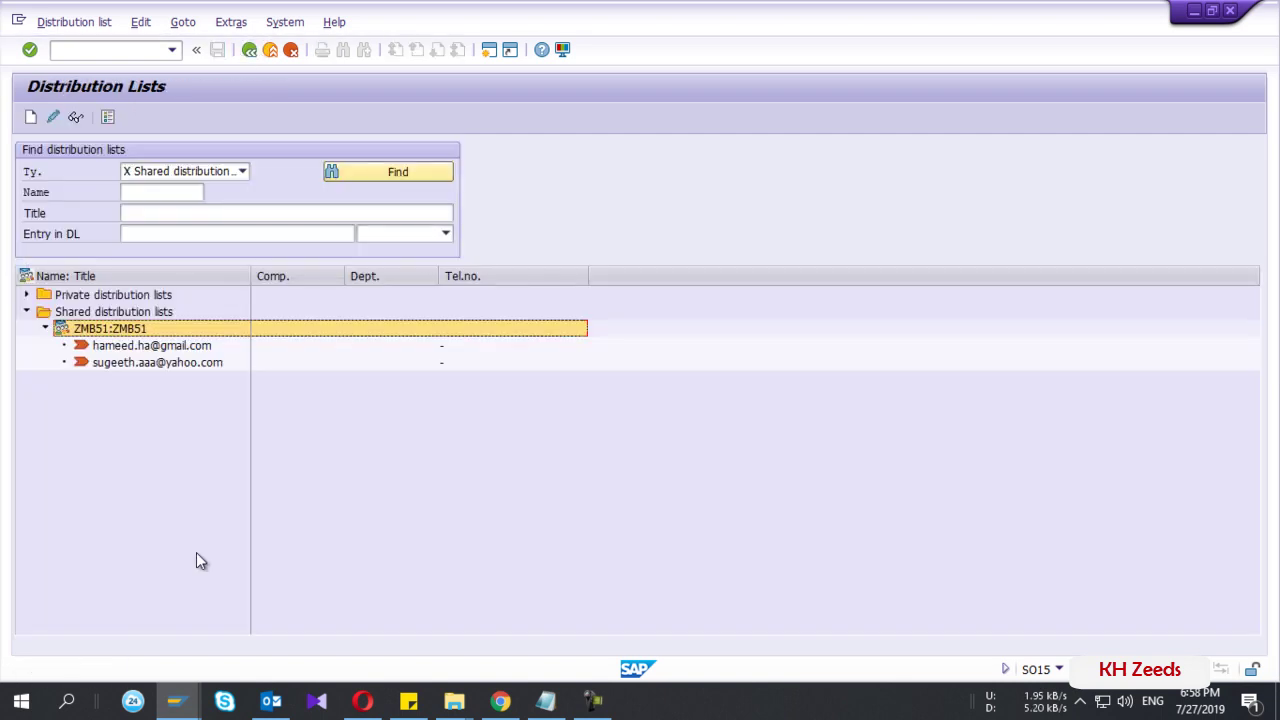
- Switch from the Notepad notes back to the SAP Define Job window
{"action": "left_click", "coordinate": [547, 700]}
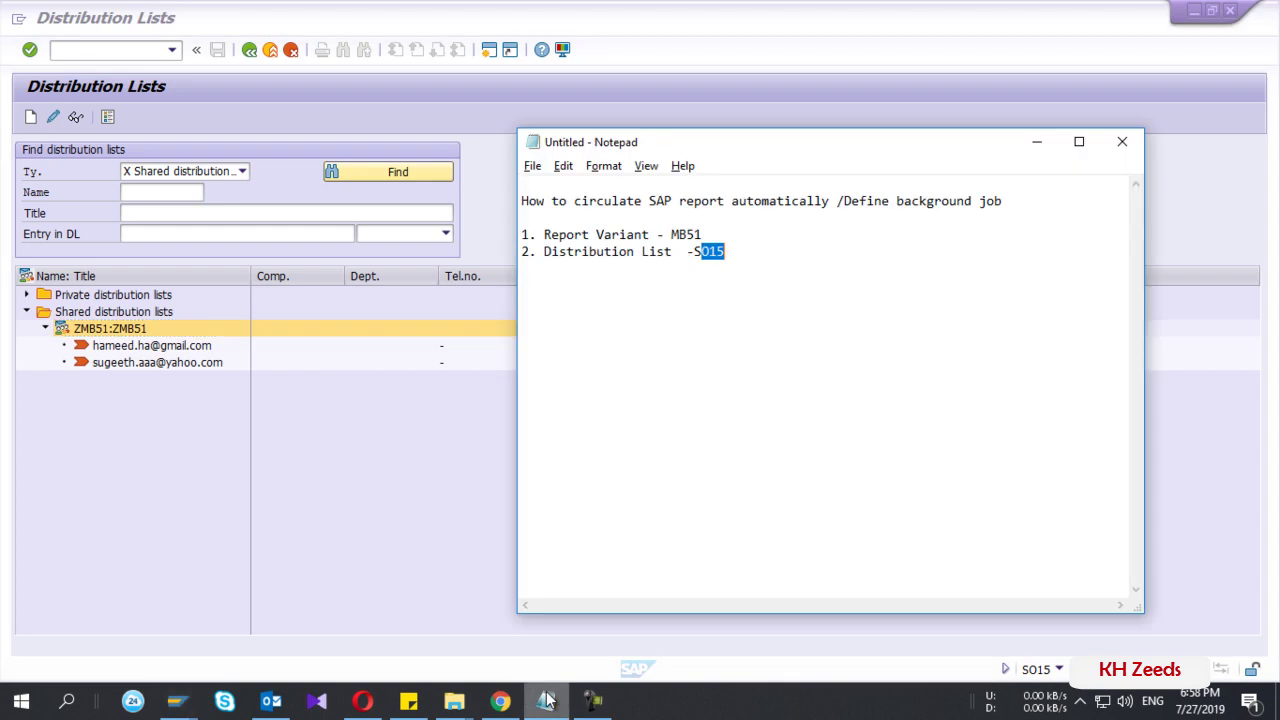
{"action": "left_click", "coordinate": [738, 255]}
{"action": "left_click", "coordinate": [177, 702]}
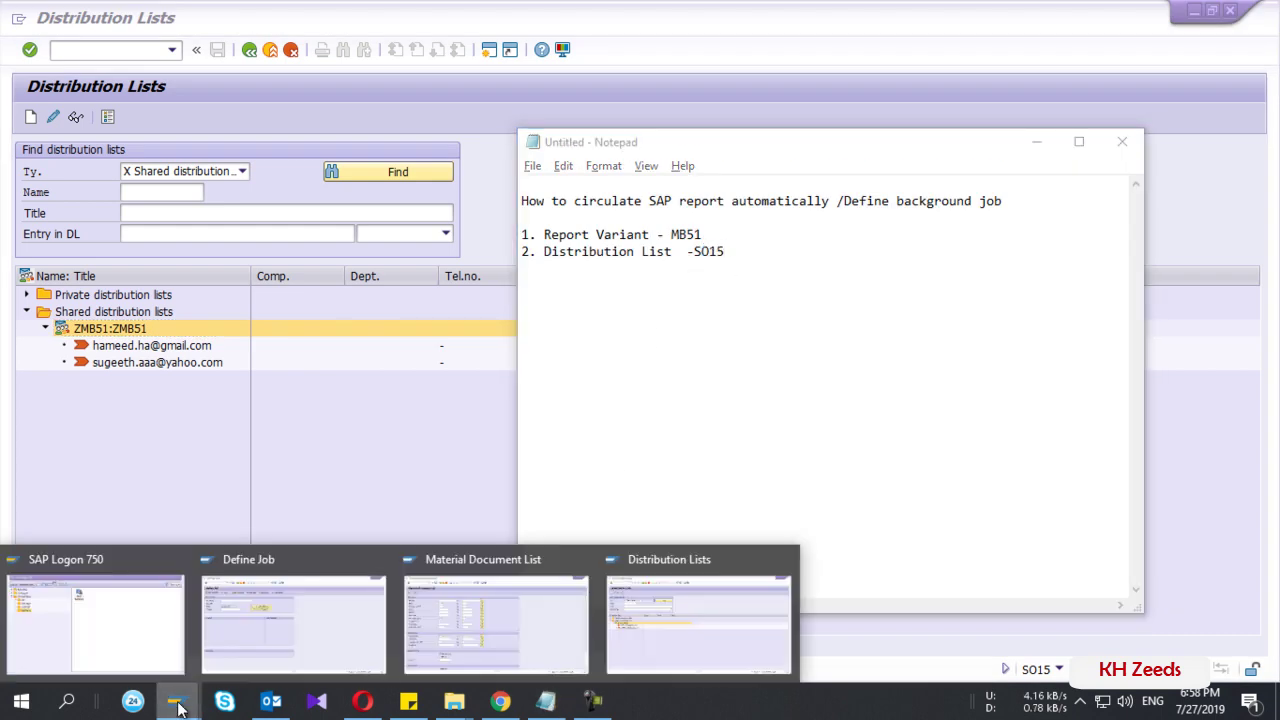
{"action": "left_click", "coordinate": [283, 575]}
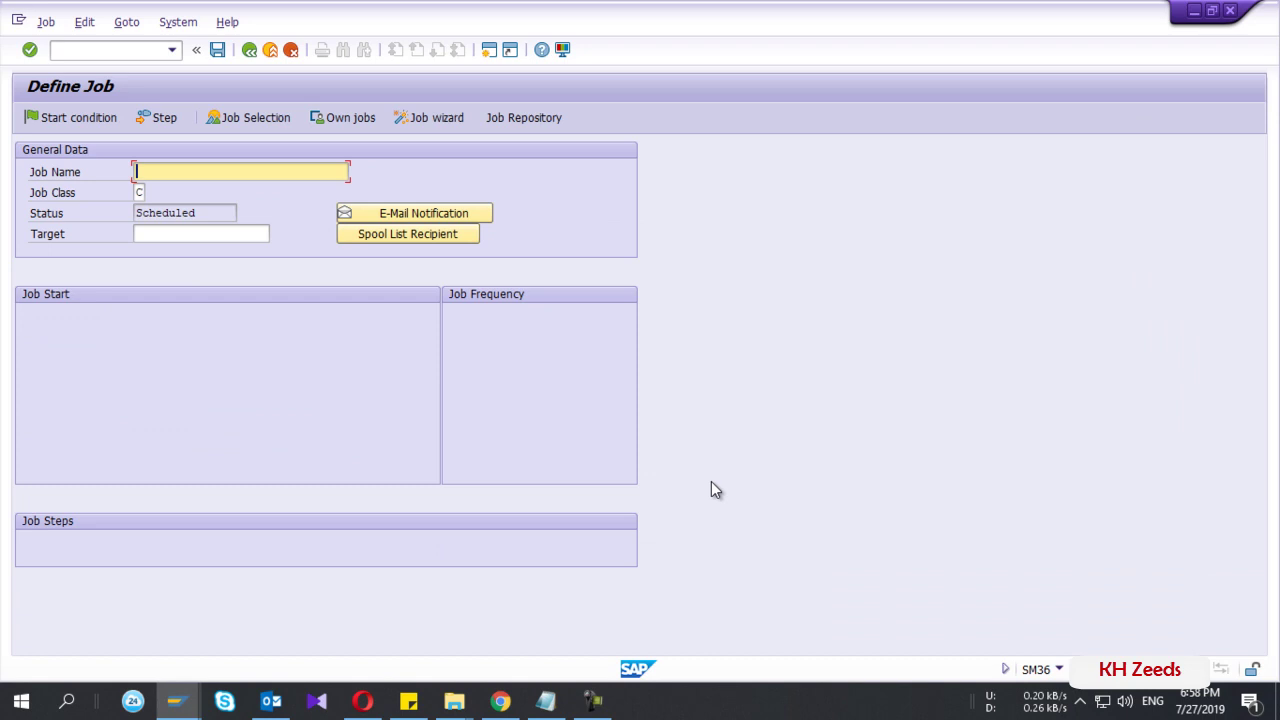
- Reload transaction SM36 with /nsm36 and launch the Job wizard
{"action": "left_click", "coordinate": [95, 50]}
{"action": "type", "text": "/"}
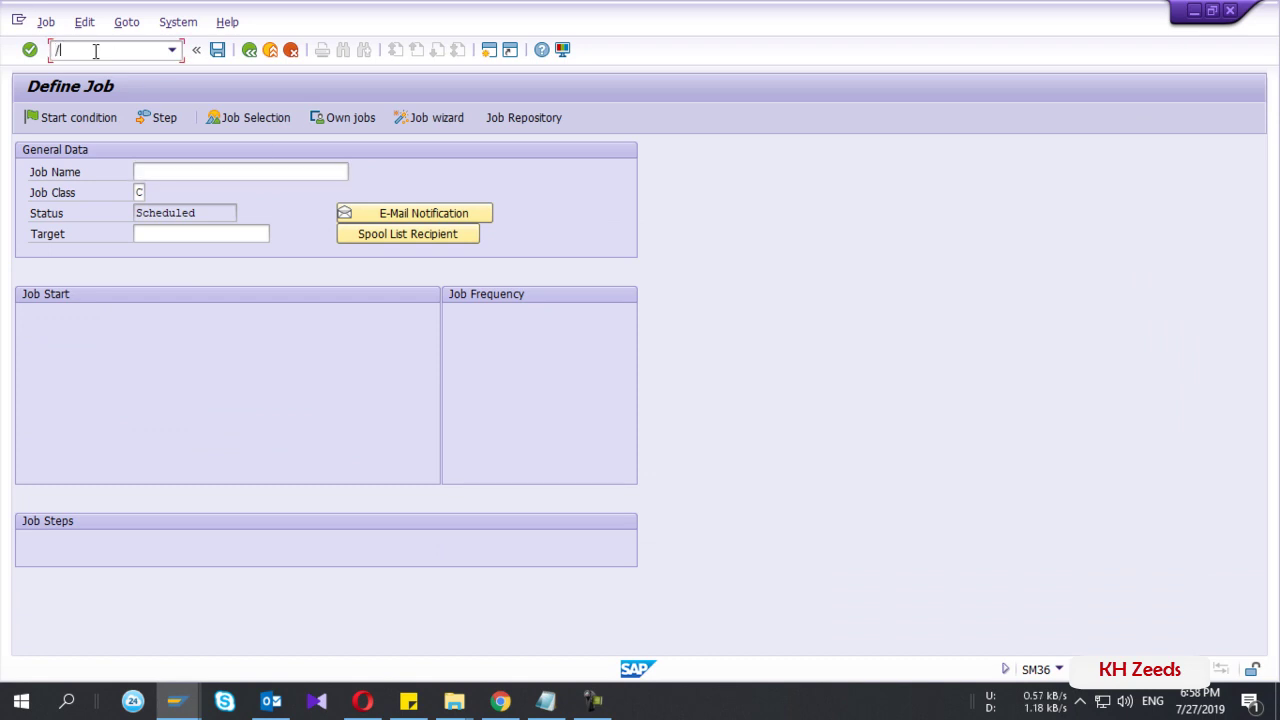
{"action": "type", "text": "nsm26"}
{"action": "key", "text": "BackSpace"}
{"action": "type", "text": "36"}
{"action": "key", "text": "Return"}
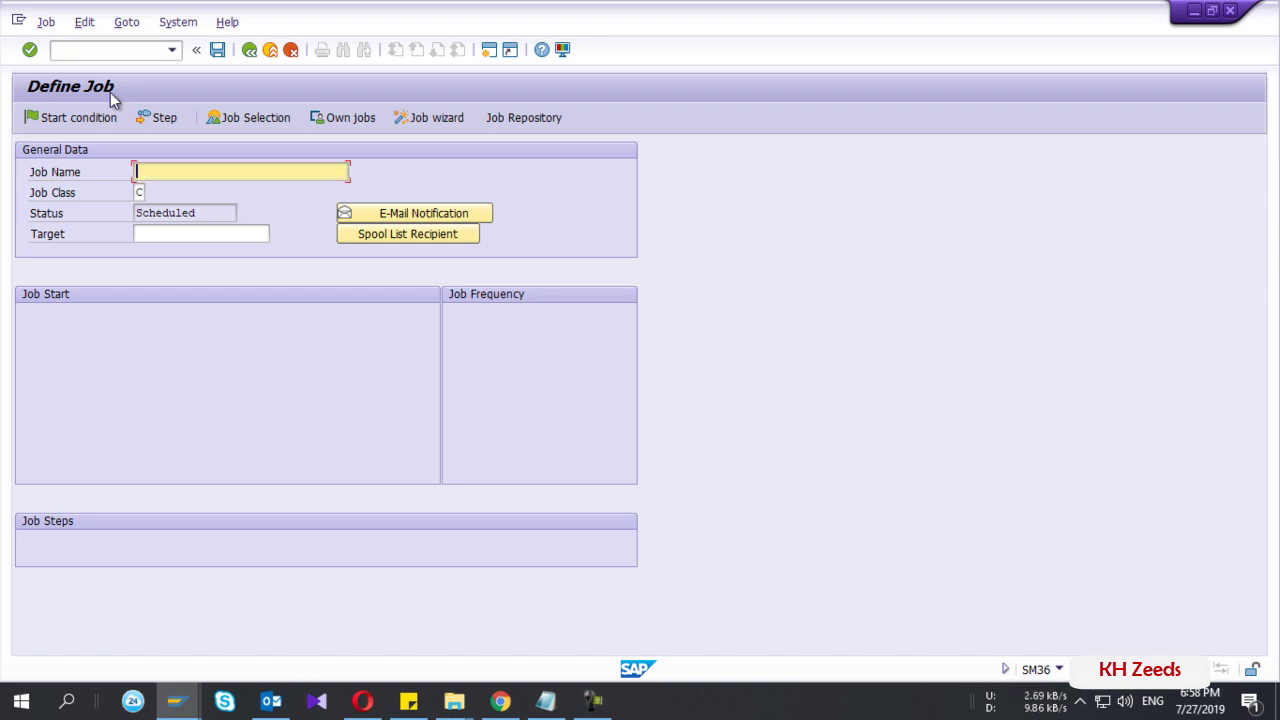
{"action": "left_click", "coordinate": [439, 119]}
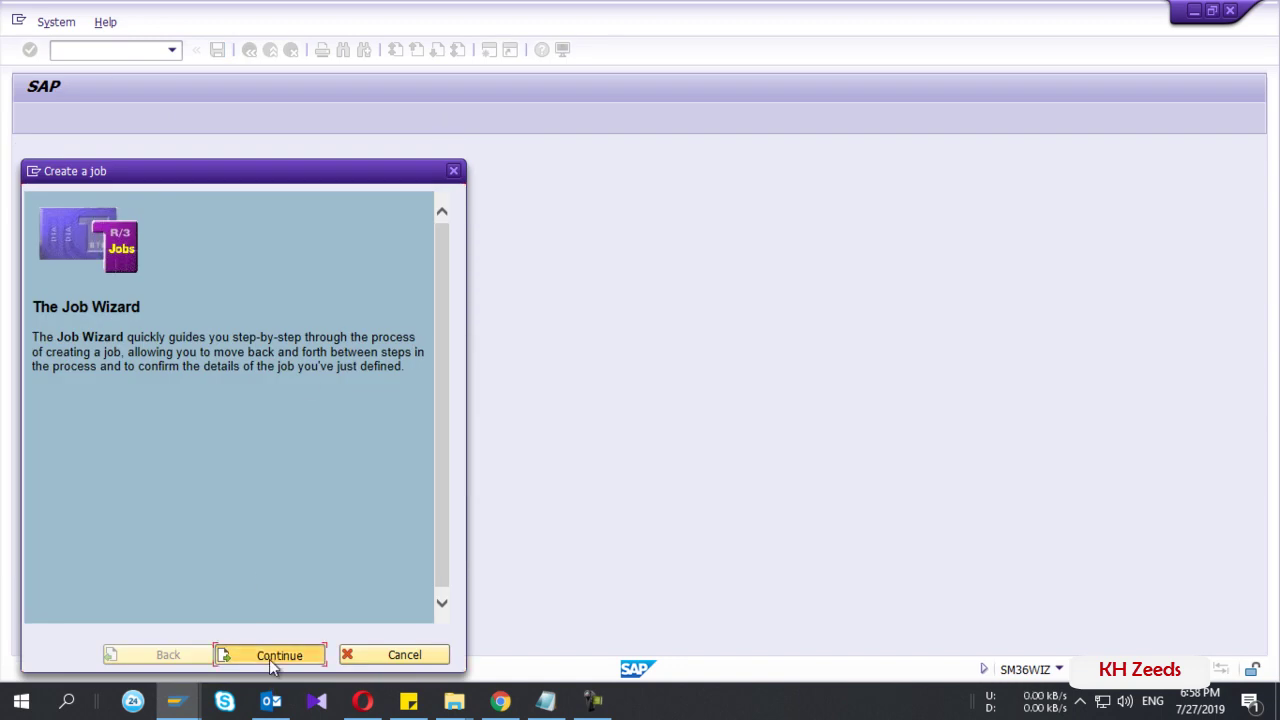
- Move past the wizard introduction and enter the job name ZMB51 Circulte
{"action": "left_click", "coordinate": [269, 659]}
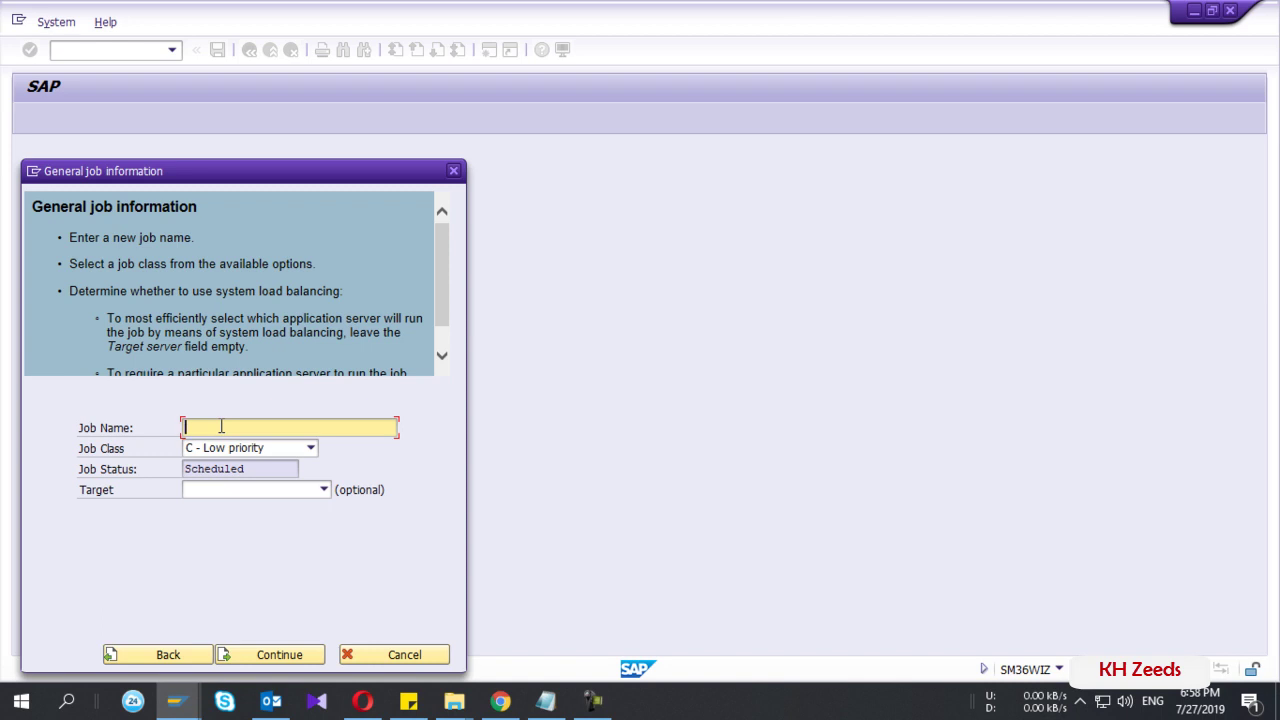
{"action": "type", "text": "ZMB"}
{"action": "type", "text": "51"}
{"action": "type", "text": "_Cur"}
{"action": "type", "text": "rc"}
{"action": "key", "text": "BackSpace"}
{"action": "type", "text": "lte"}
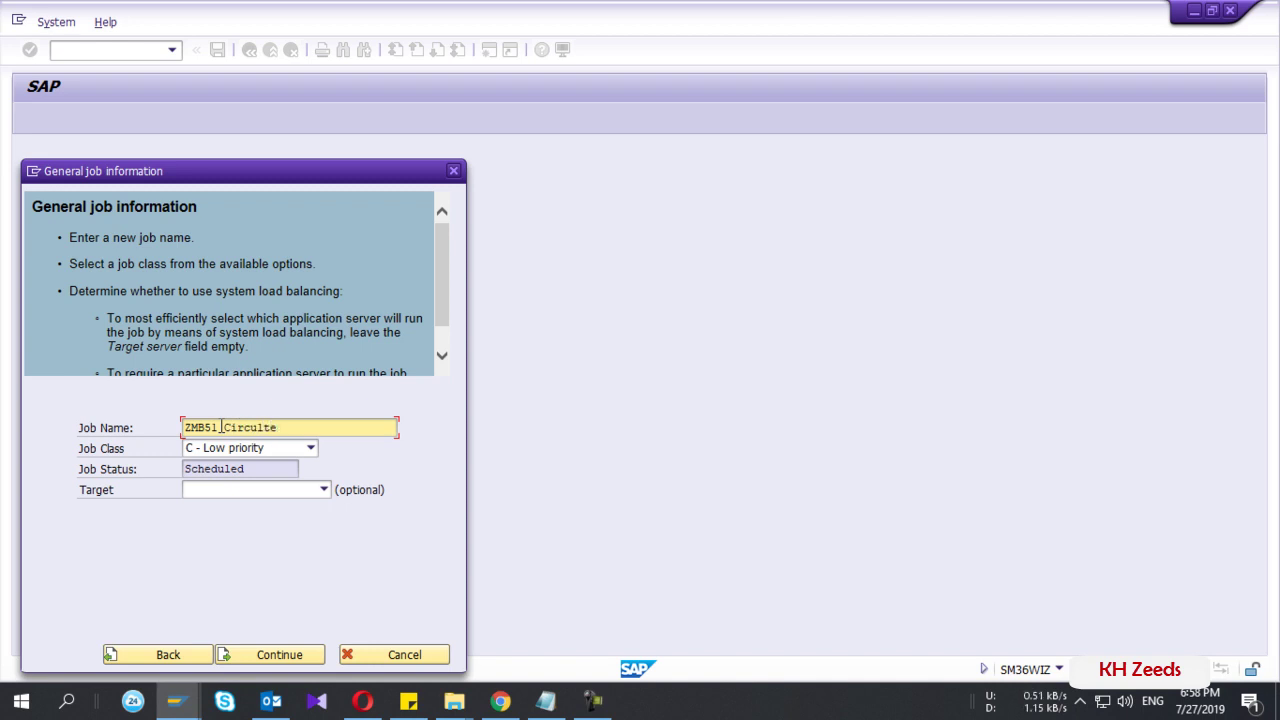
- Choose job class B (middle priority) and target server mtmsandbox_MMT_00, then continue
{"action": "left_click", "coordinate": [239, 451]}
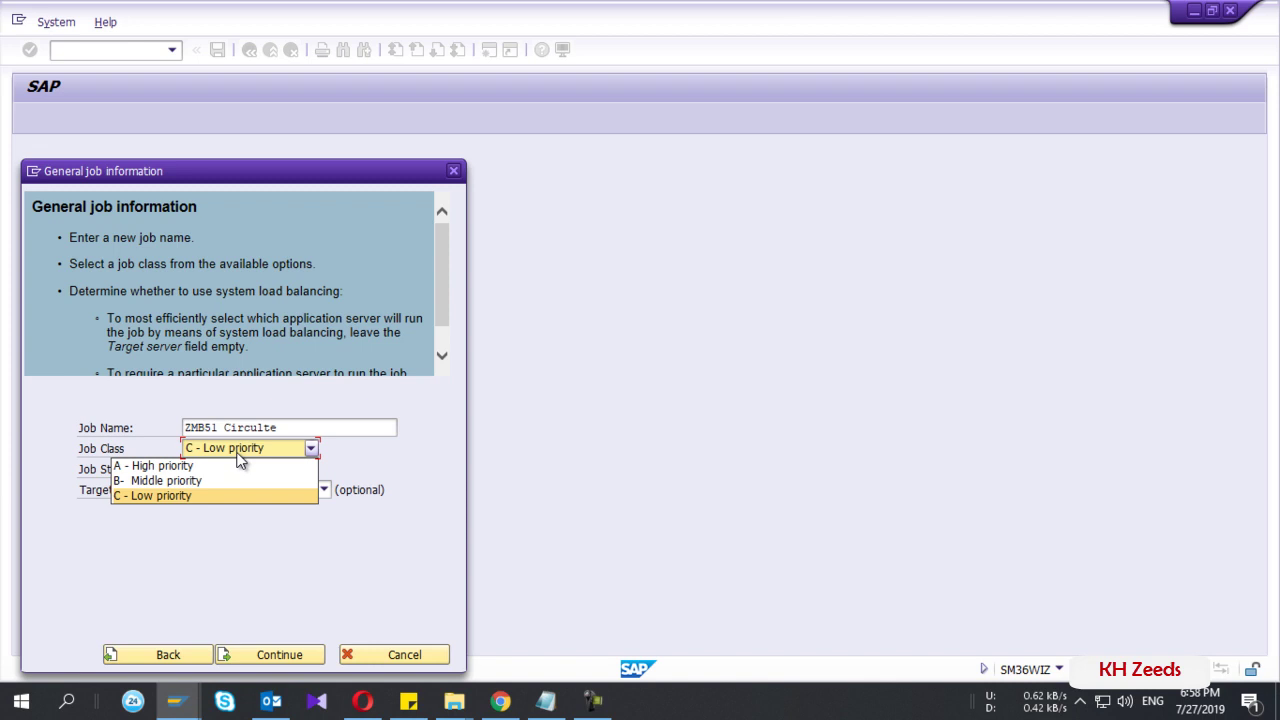
{"action": "left_click", "coordinate": [195, 481]}
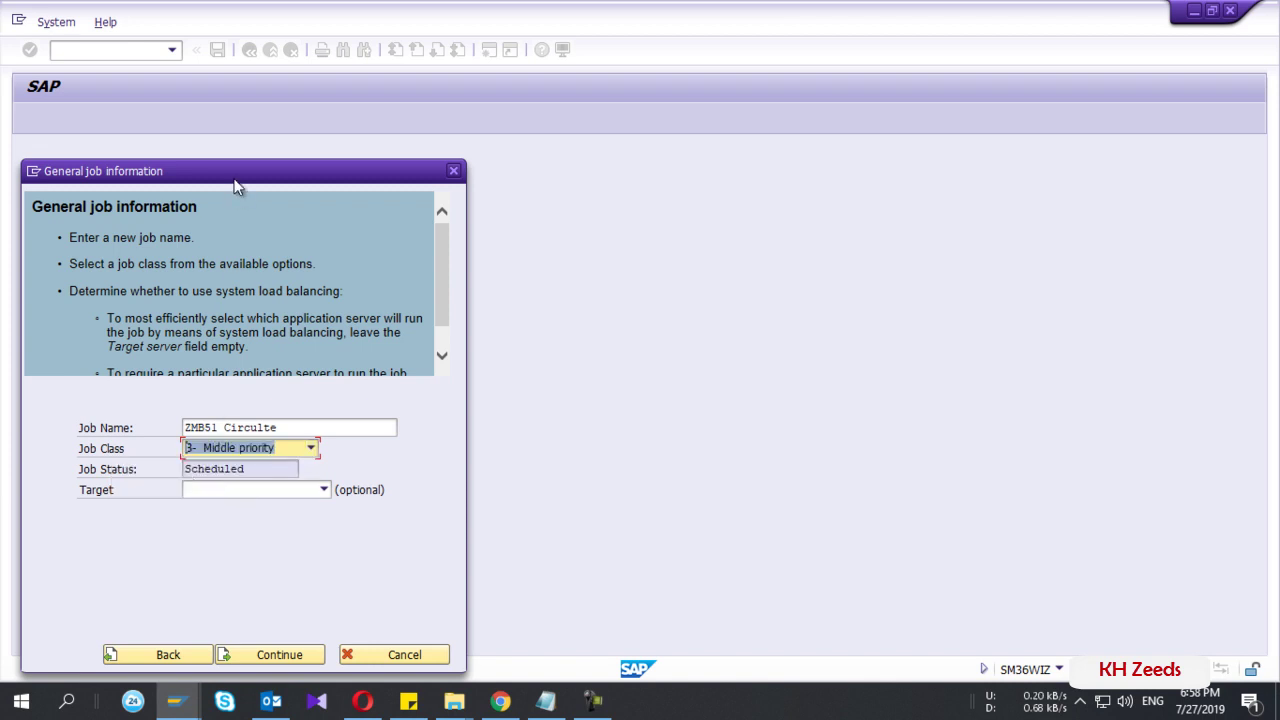
{"action": "left_click_drag", "start_coordinate": [235, 182], "coordinate": [389, 104]}
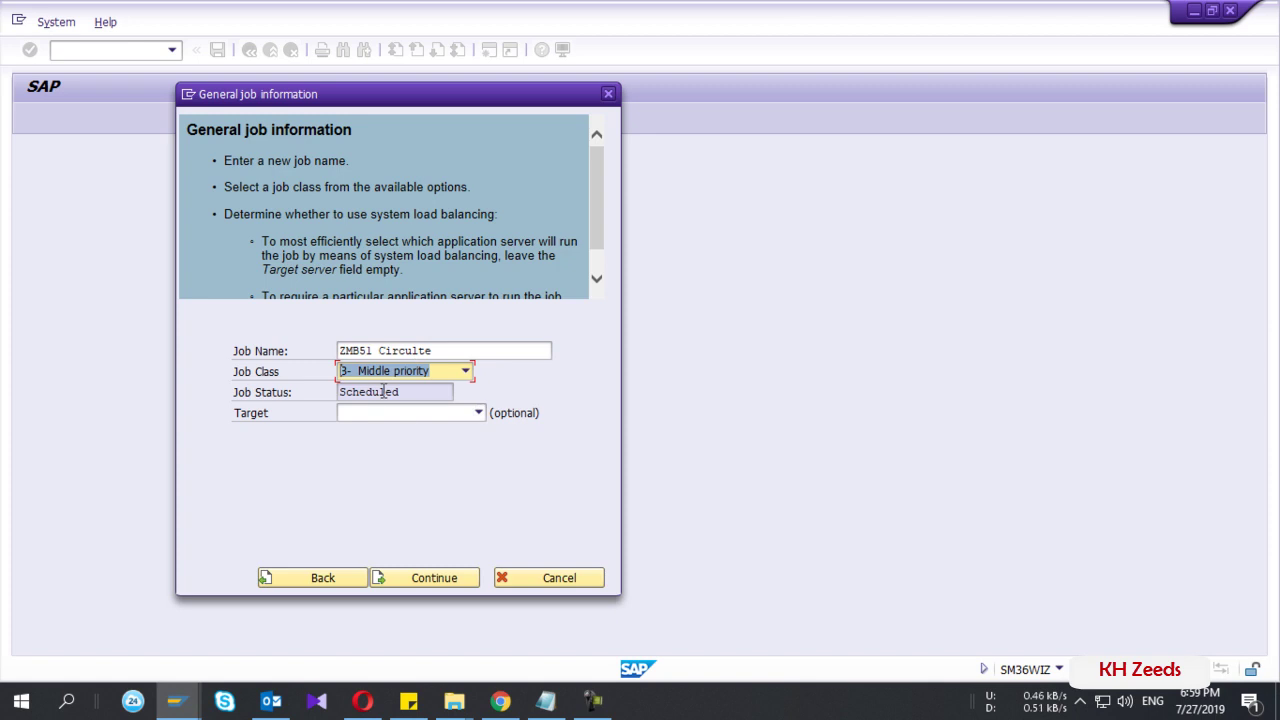
{"action": "left_click", "coordinate": [479, 412]}
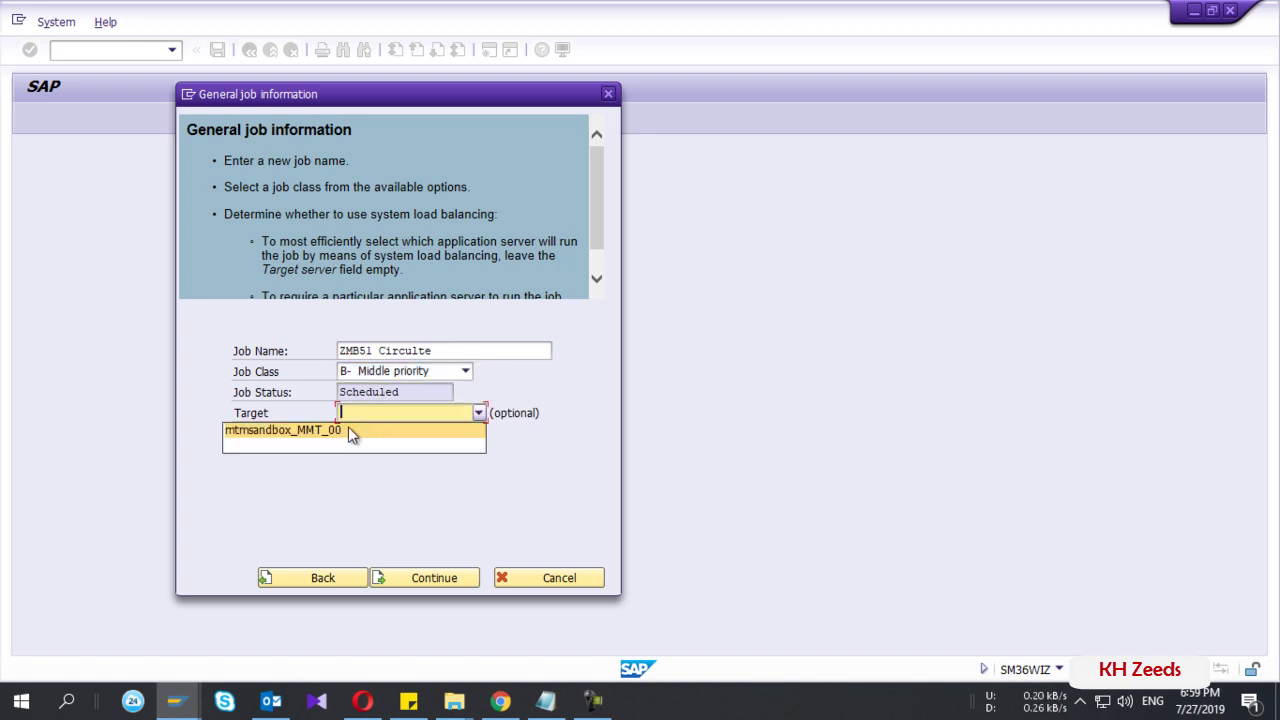
{"action": "left_click", "coordinate": [347, 428]}
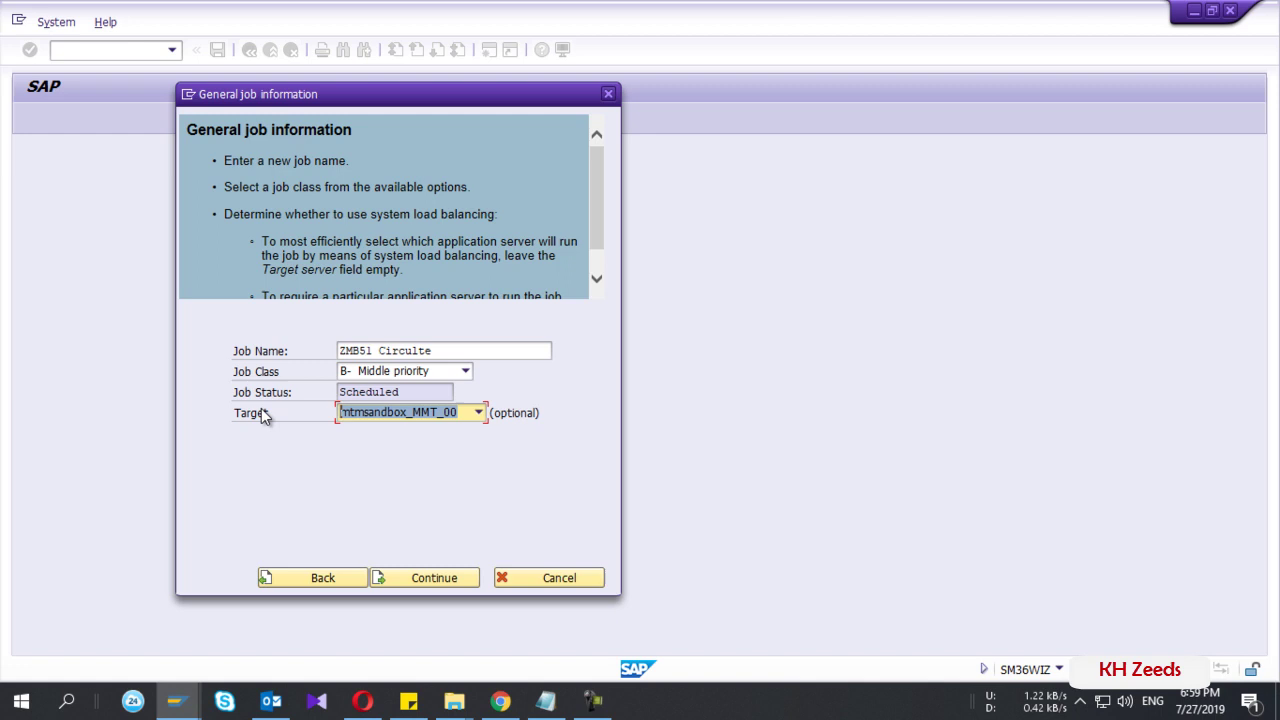
{"action": "left_click", "coordinate": [417, 581]}
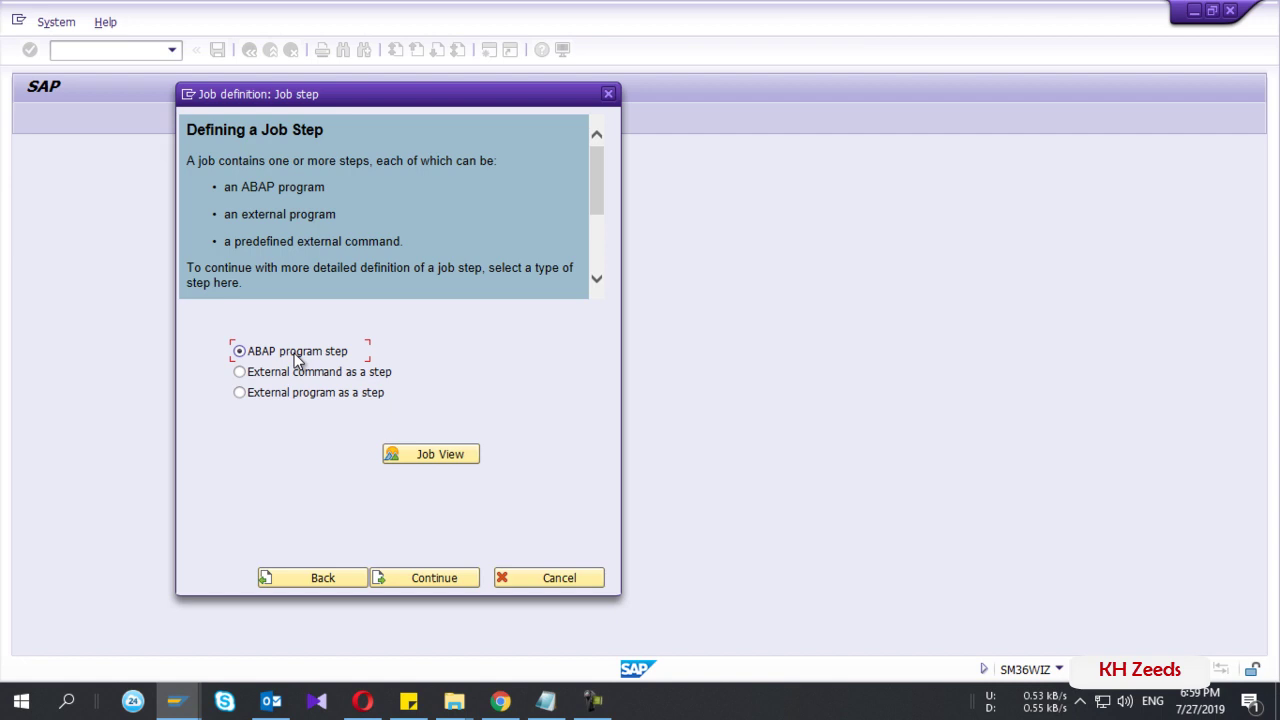
- Keep ABAP program as the step type and bring the MB51 Material Document List window forward
{"action": "left_click", "coordinate": [416, 581]}
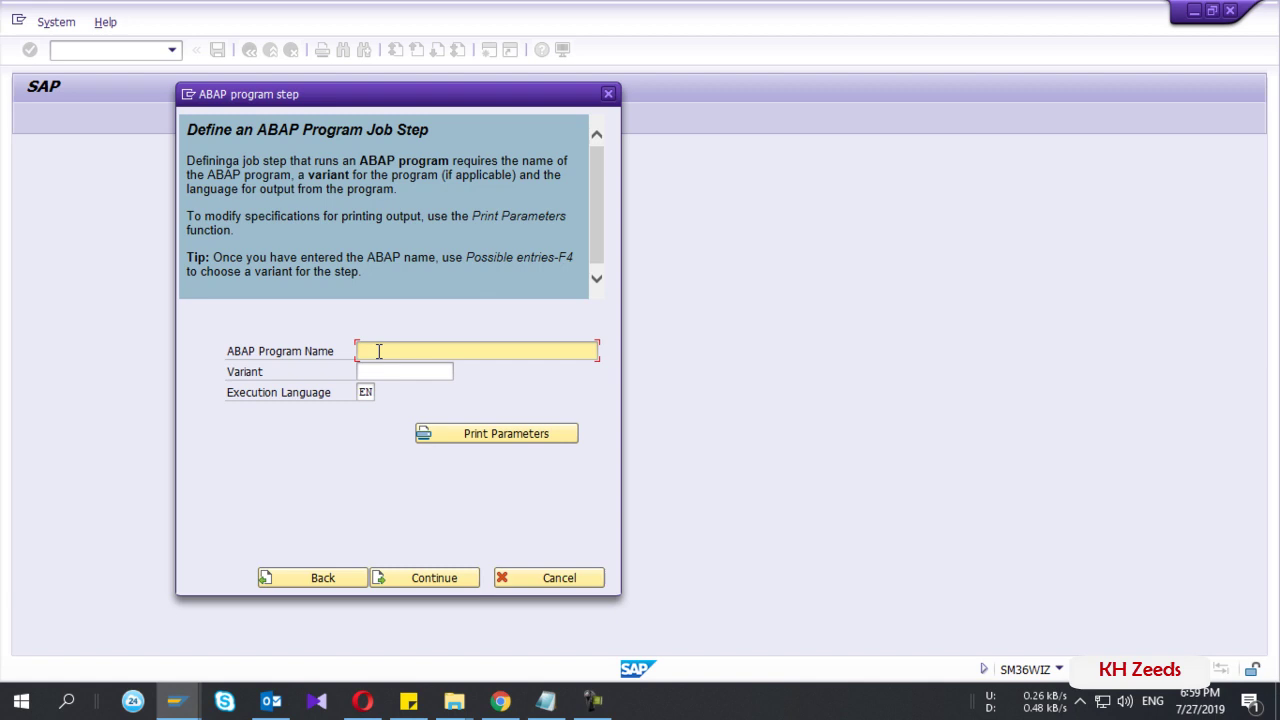
{"action": "key", "text": "alt+space"}
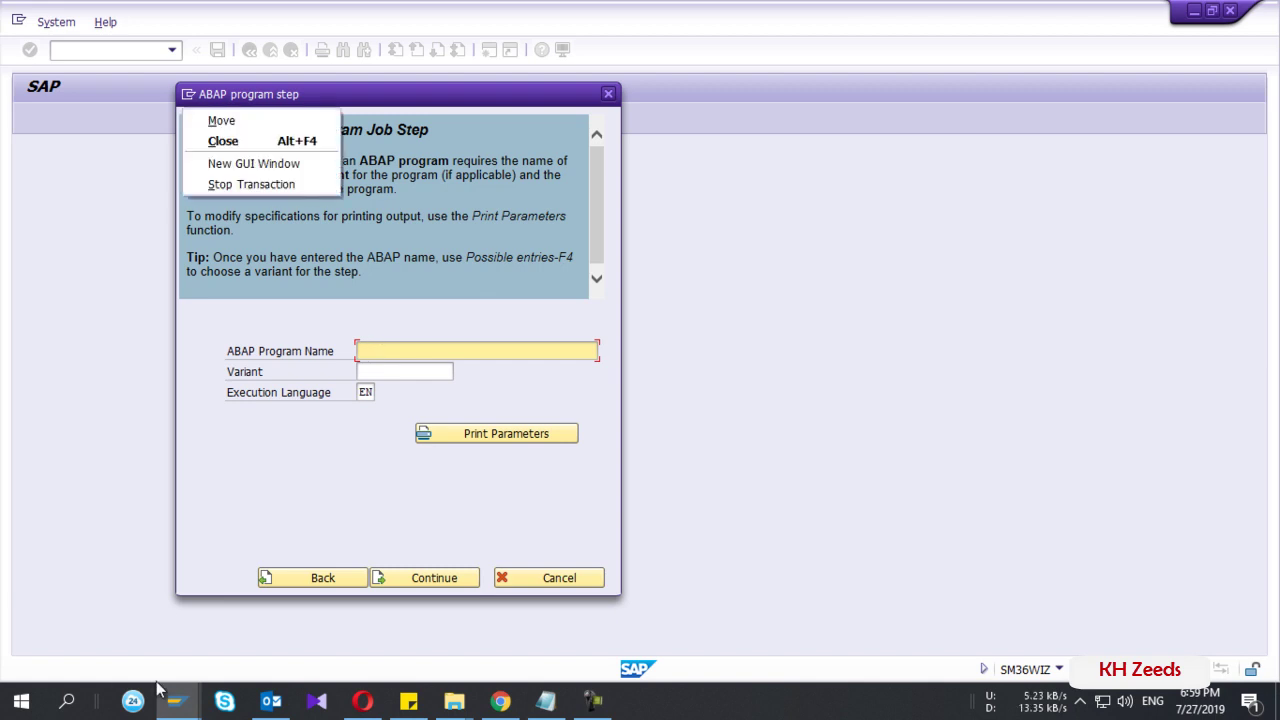
{"action": "left_click", "coordinate": [185, 708]}
{"action": "left_click", "coordinate": [504, 608]}
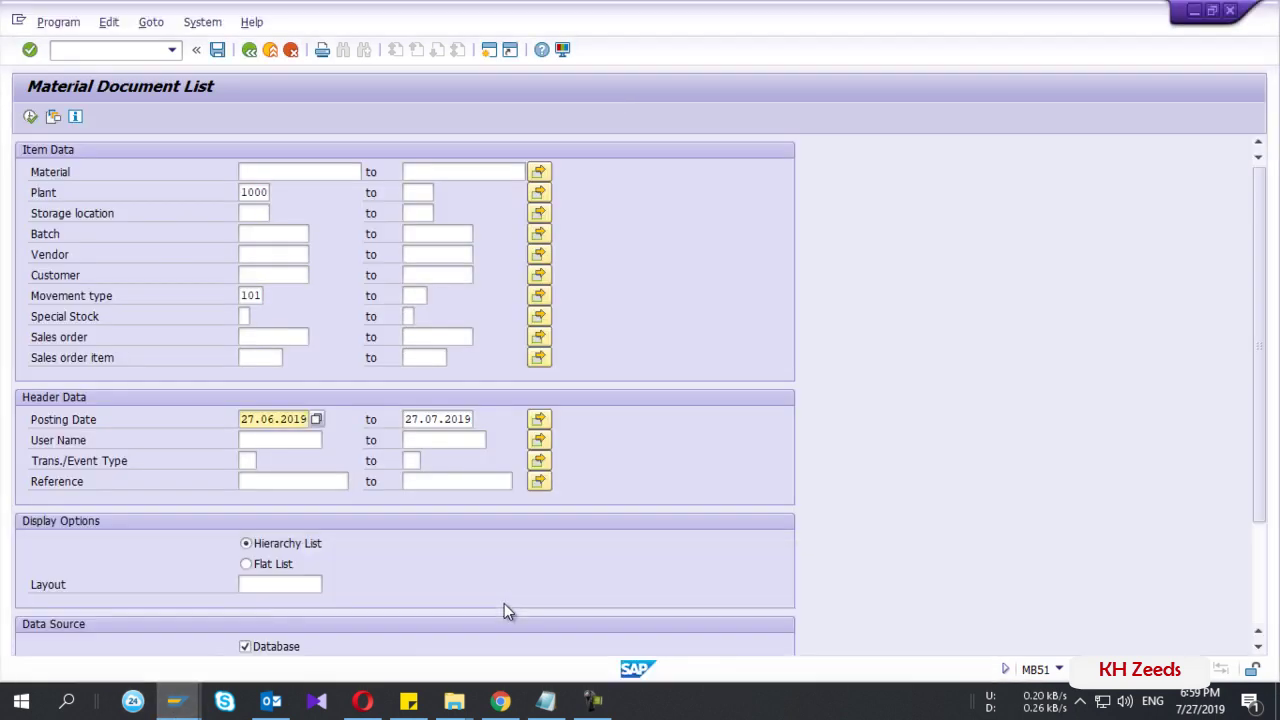
- Copy report name RM07DOCS from System > Status of the Material Document List
{"action": "left_click", "coordinate": [202, 24]}
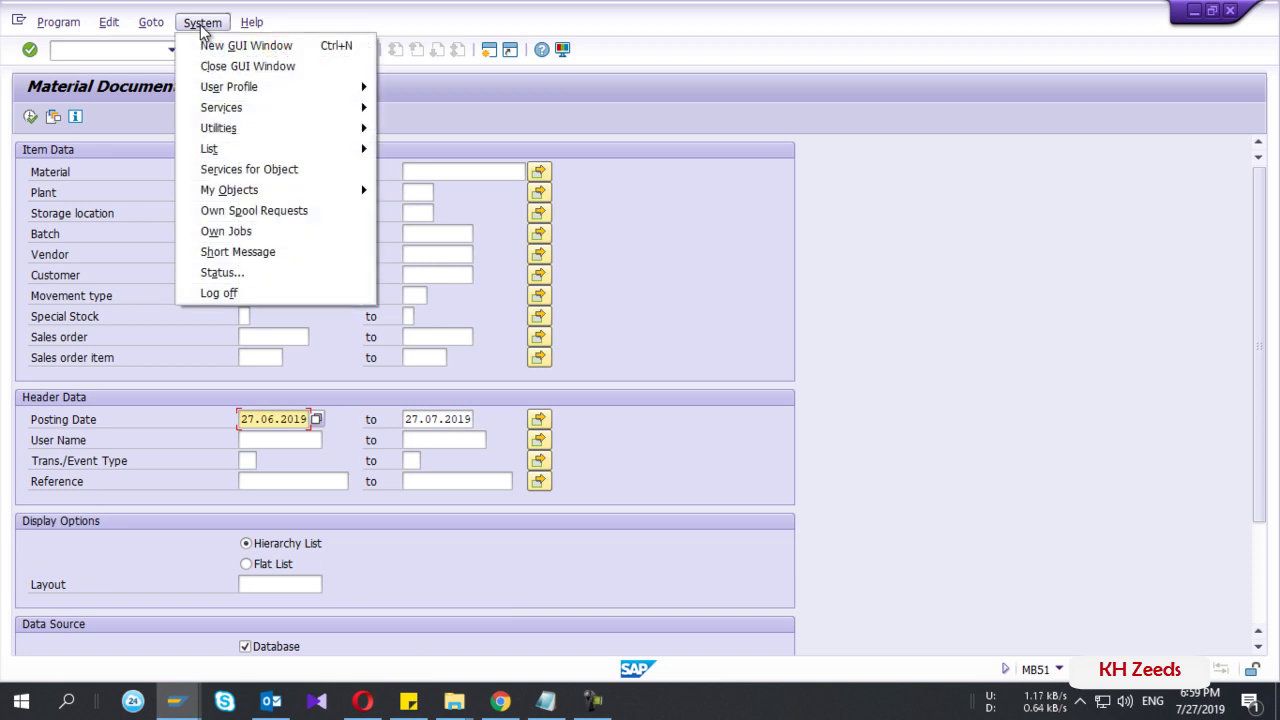
{"action": "left_click", "coordinate": [220, 272]}
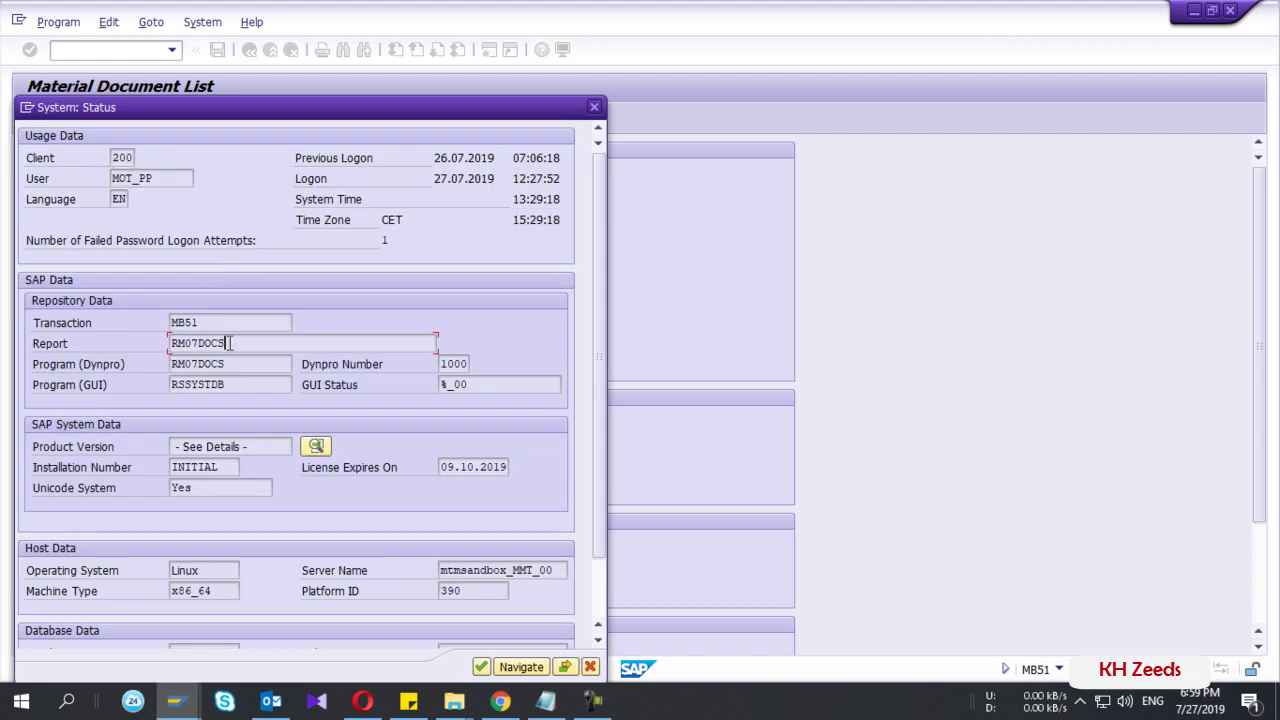
{"action": "left_click_drag", "start_coordinate": [230, 343], "coordinate": [163, 320]}
{"action": "key", "text": "ctrl+c"}
{"action": "left_click", "coordinate": [163, 346]}
{"action": "left_click", "coordinate": [594, 107]}
{"action": "left_click", "coordinate": [175, 700]}
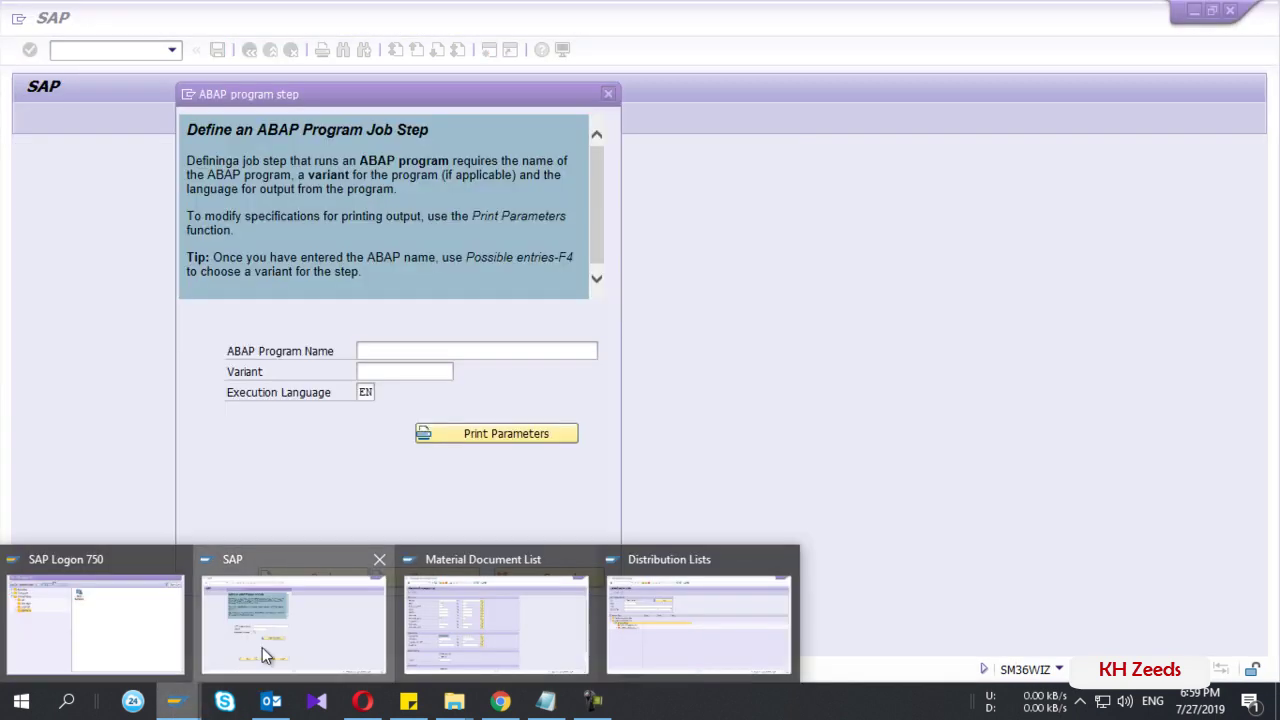
- Enter program RM07DOCS with variant ZMB51CIR as the ABAP job step and continue
{"action": "left_click", "coordinate": [262, 647]}
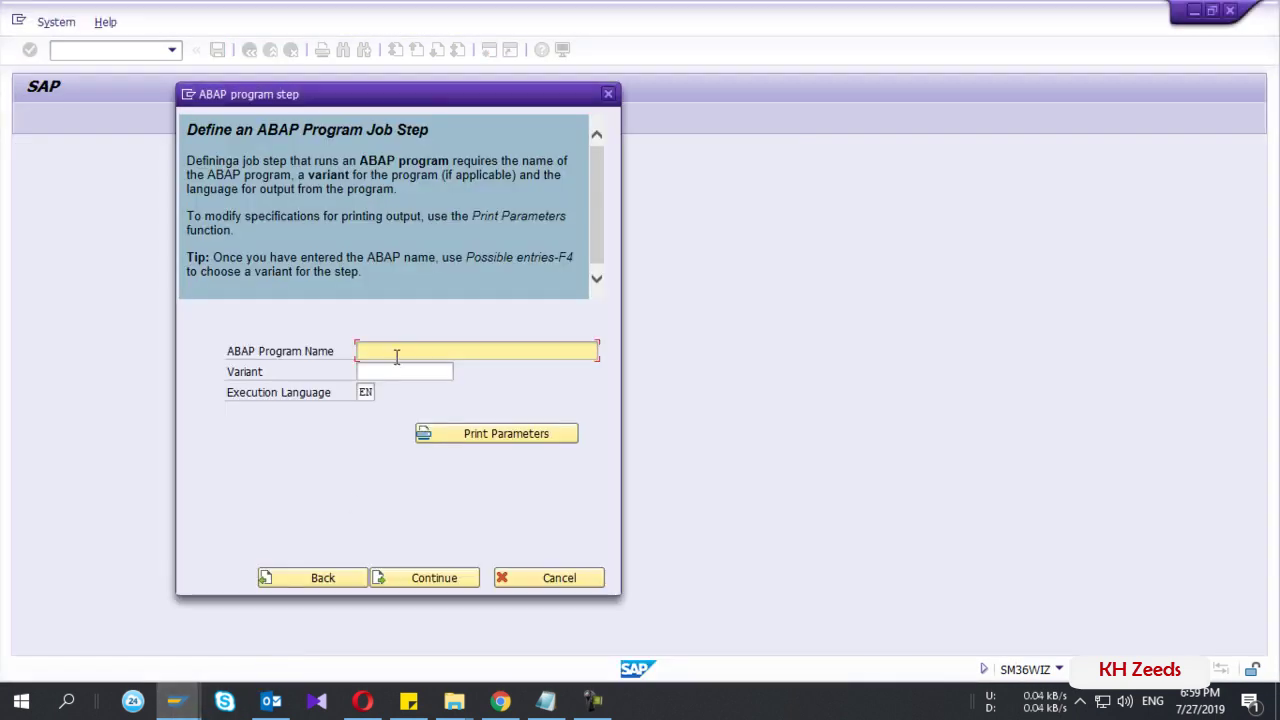
{"action": "key", "text": "ctrl+v"}
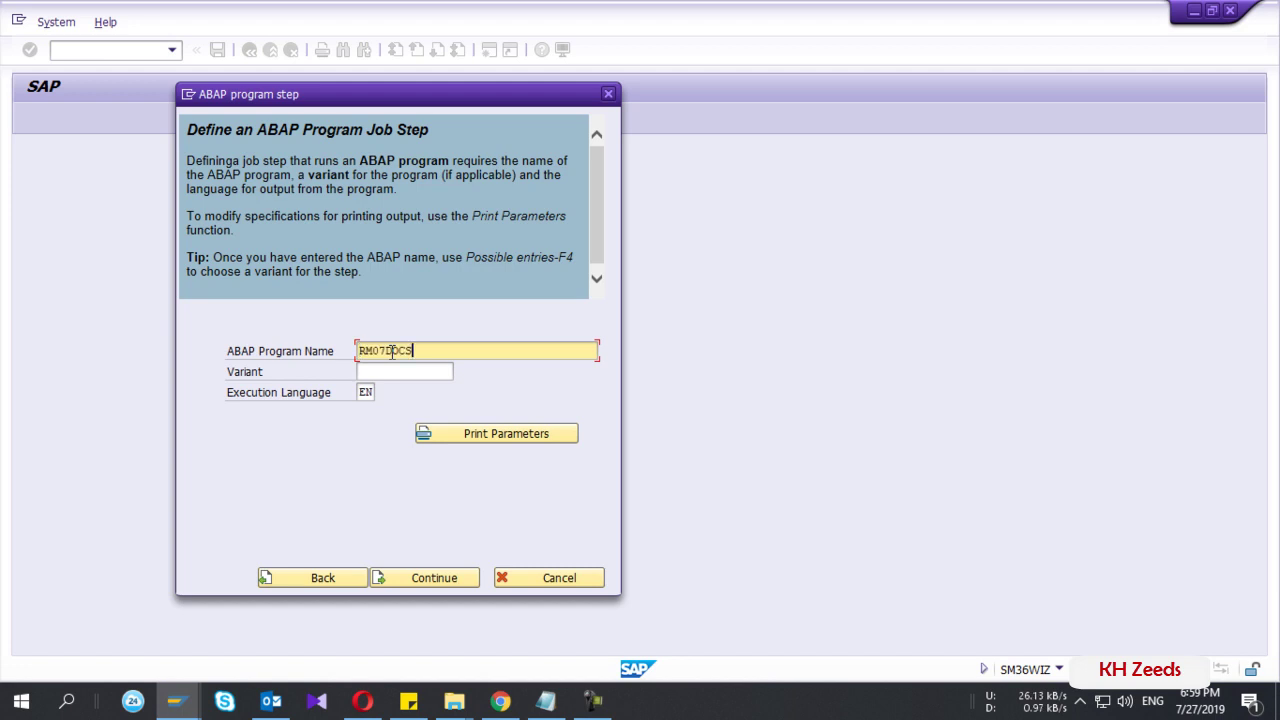
{"action": "left_click", "coordinate": [395, 372]}
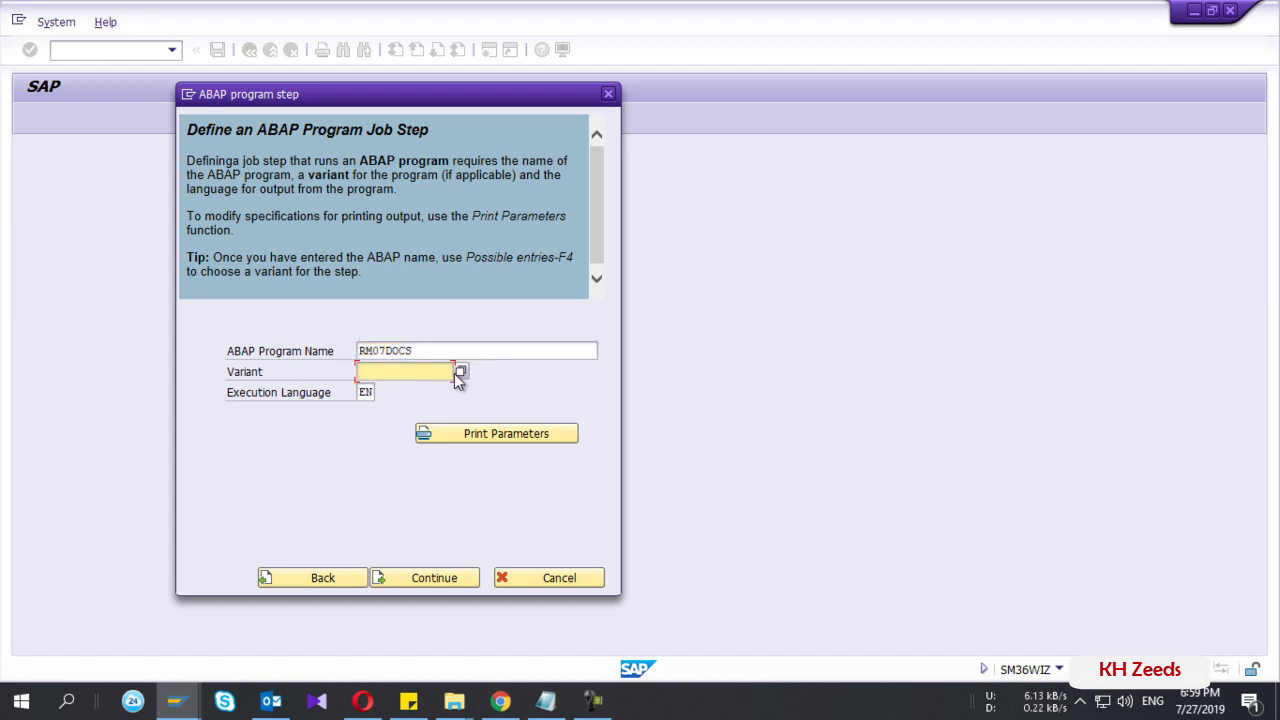
{"action": "left_click", "coordinate": [461, 372]}
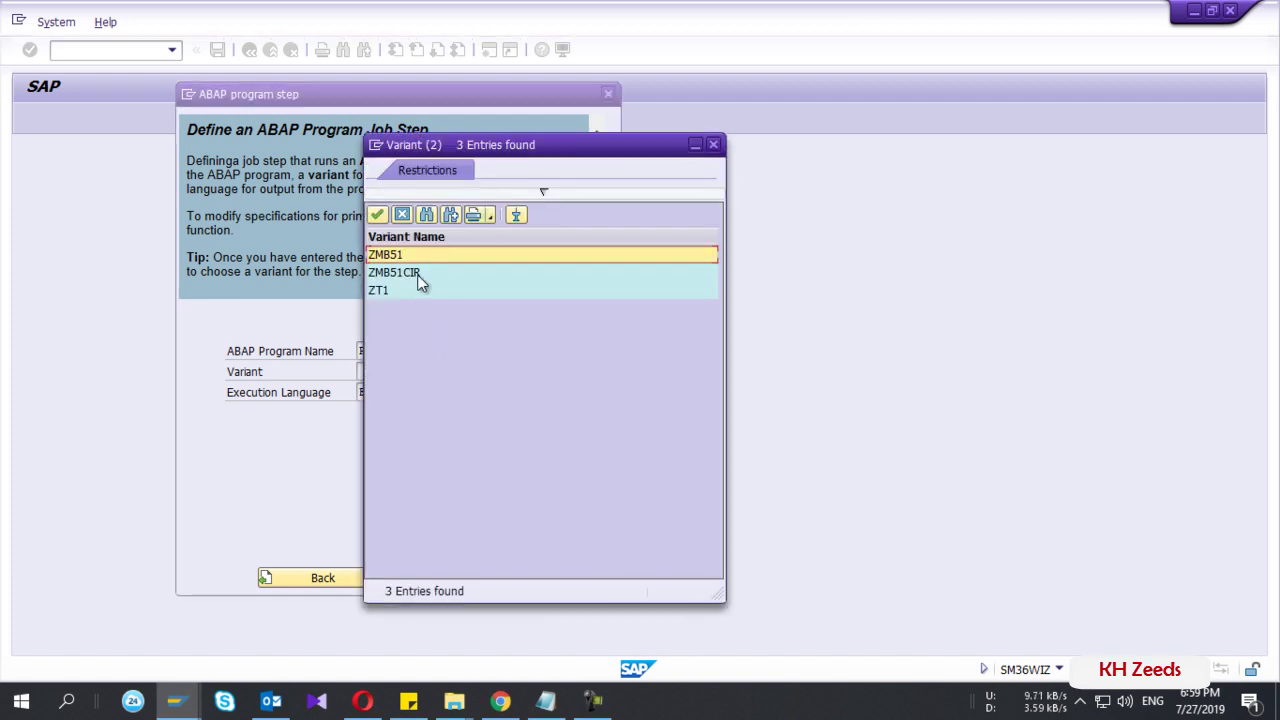
{"action": "left_click", "coordinate": [409, 273]}
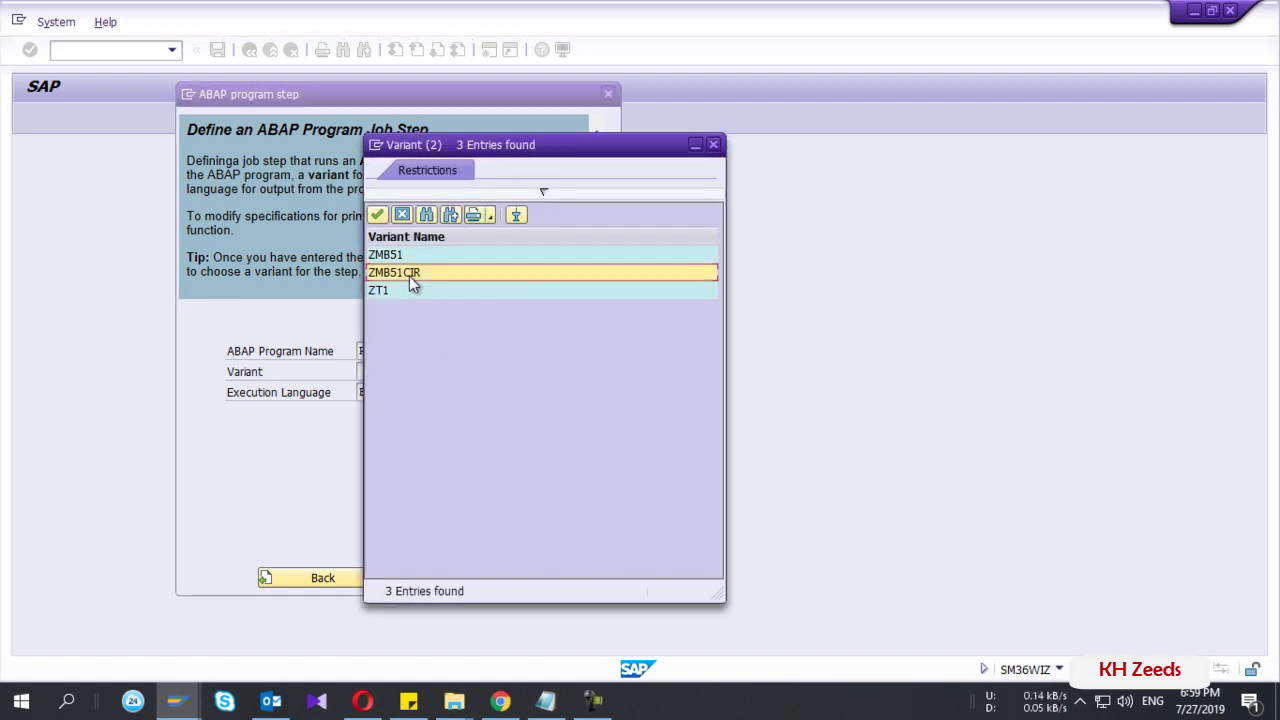
{"action": "left_click_drag", "start_coordinate": [475, 150], "coordinate": [670, 148]}
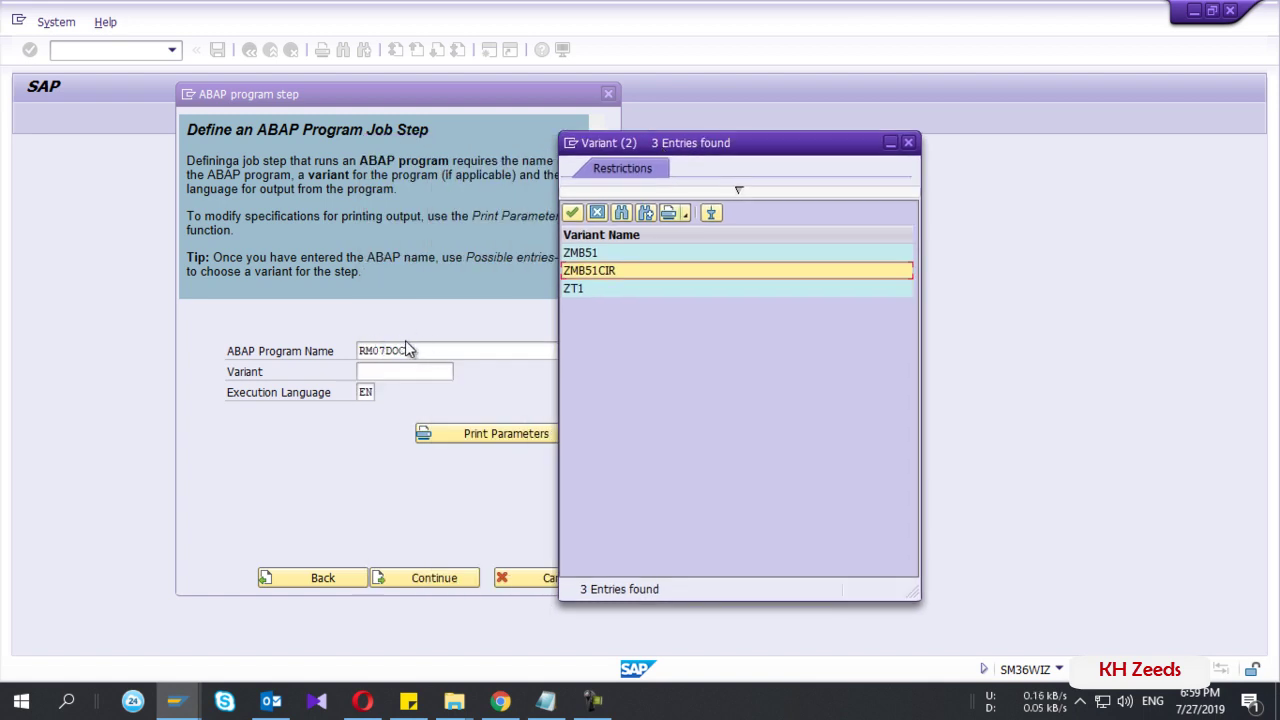
{"action": "double_click", "coordinate": [597, 273]}
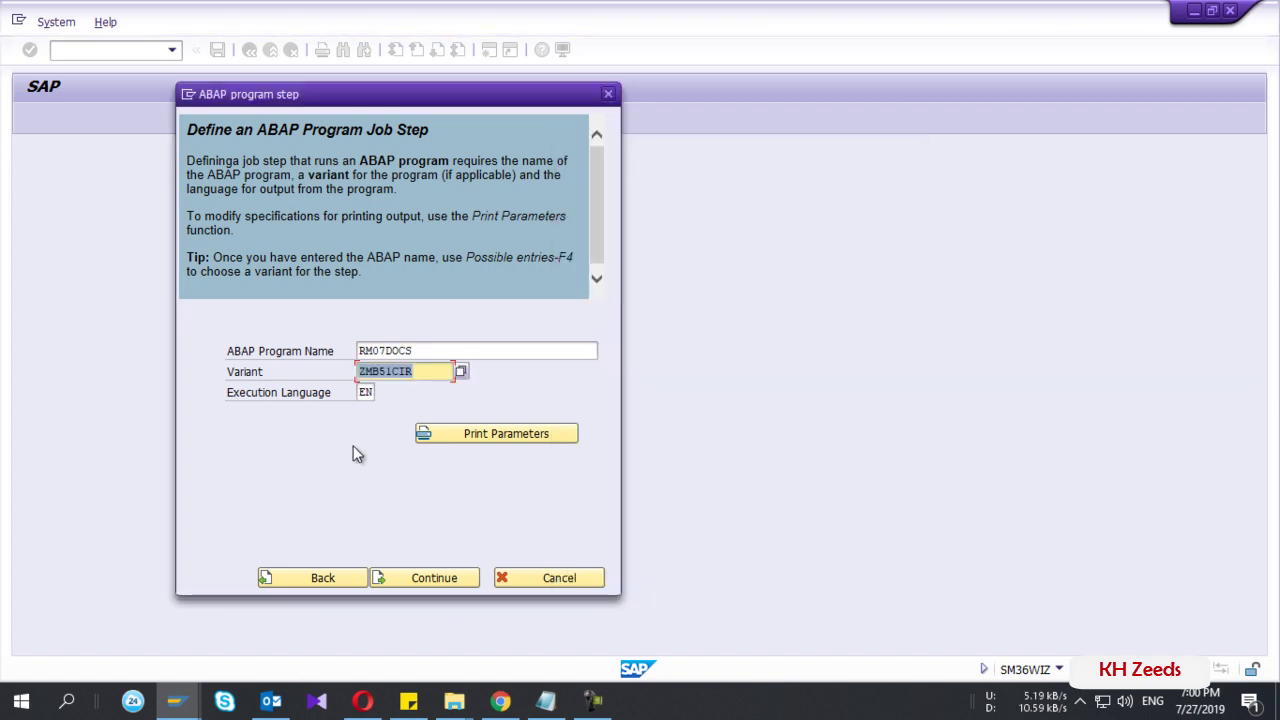
{"action": "left_click", "coordinate": [407, 577]}
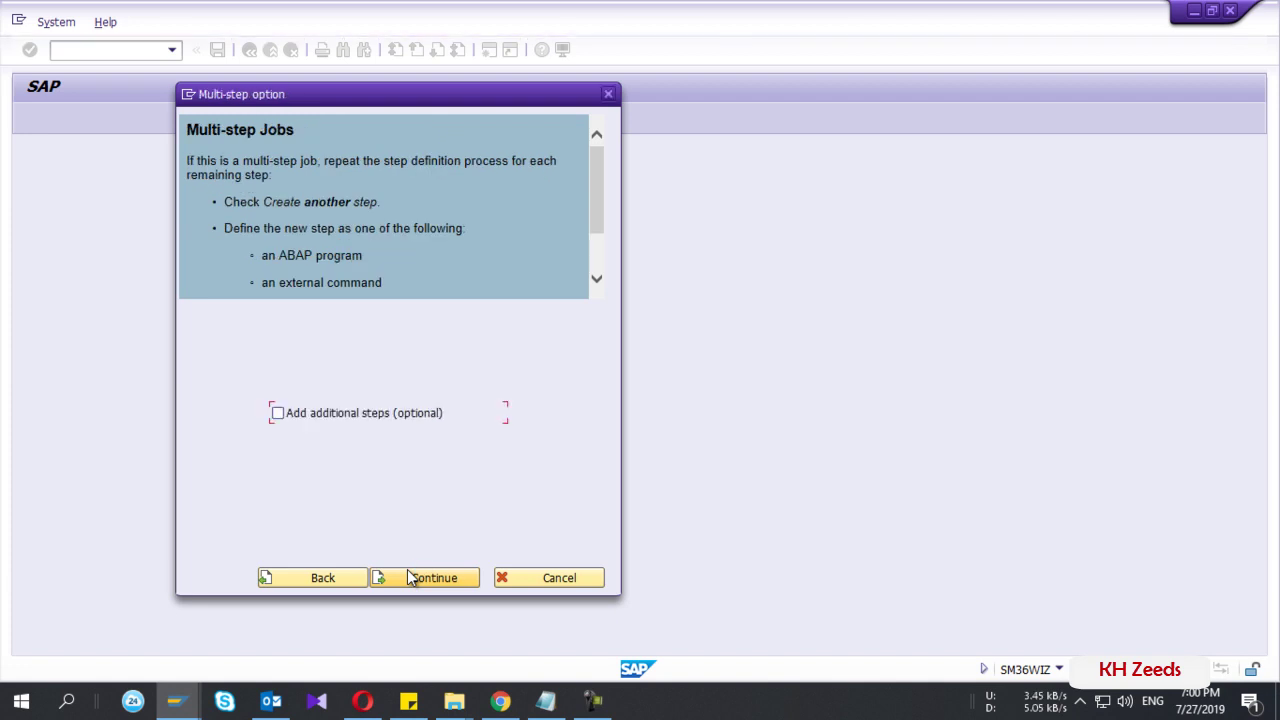
- Skip extra job steps and pick shared distribution list ZMB51 as spool list recipient
{"action": "left_click", "coordinate": [410, 577]}
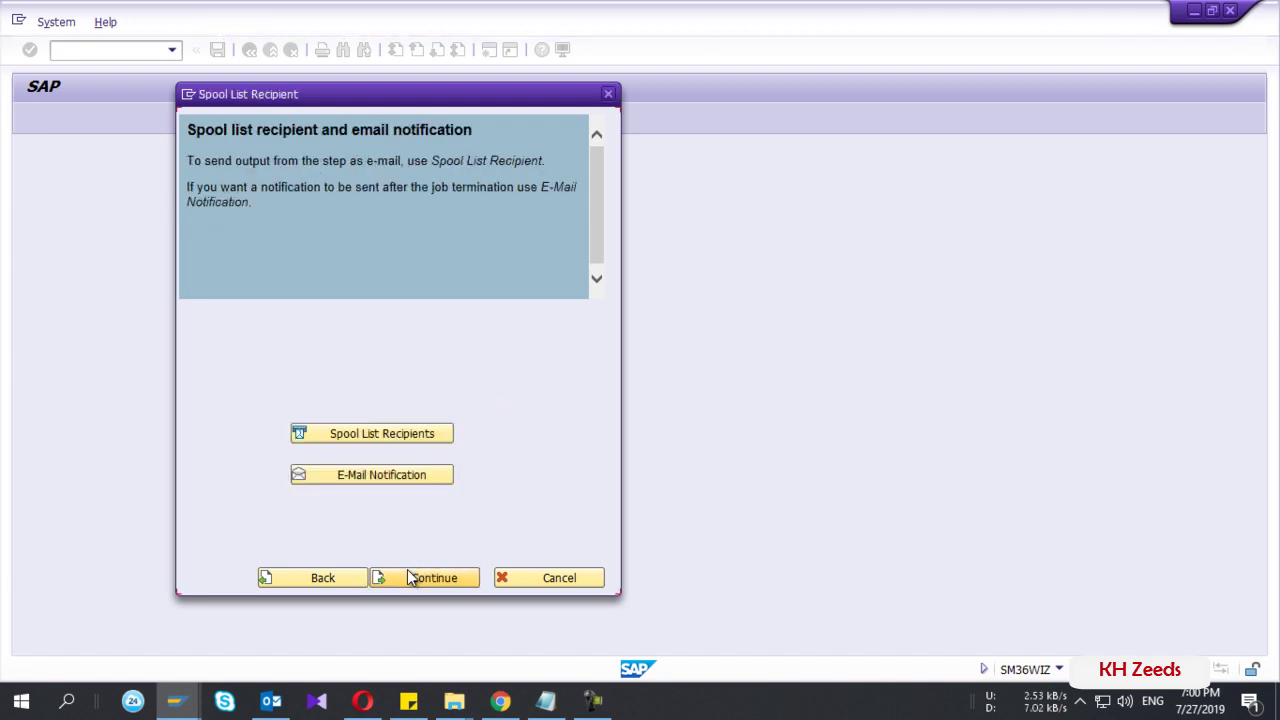
{"action": "left_click", "coordinate": [388, 440]}
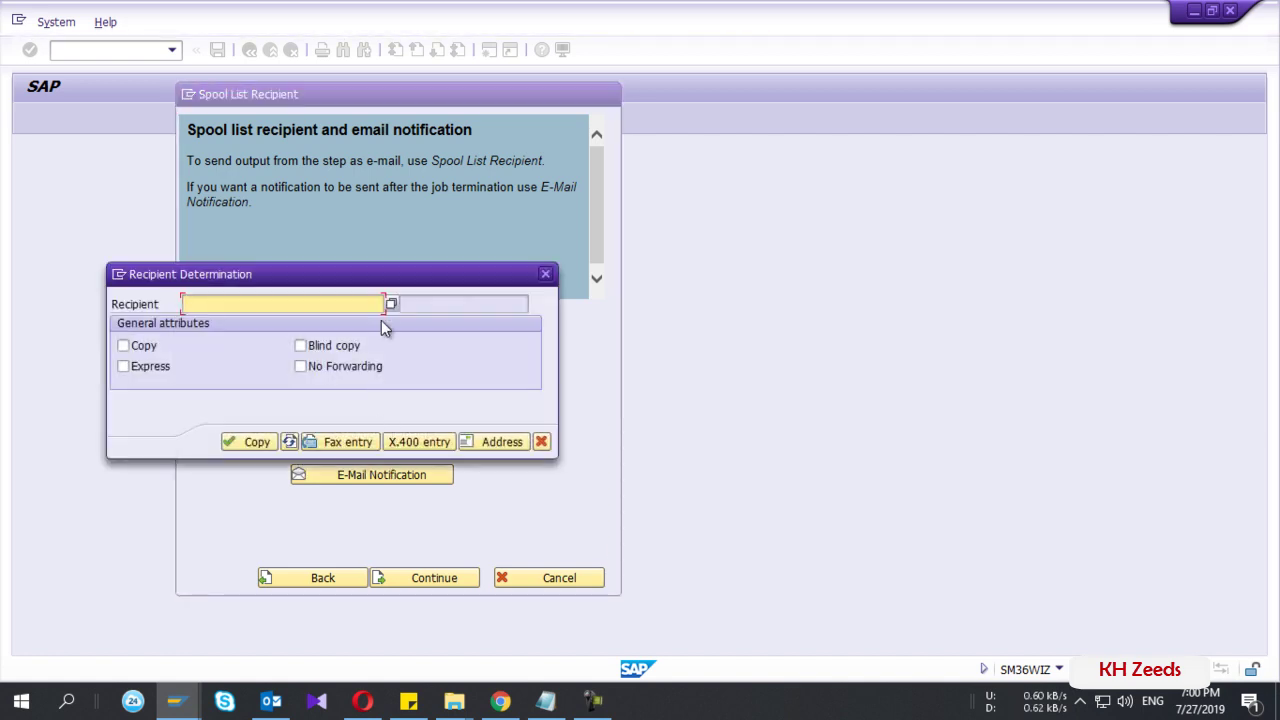
{"action": "left_click", "coordinate": [391, 304]}
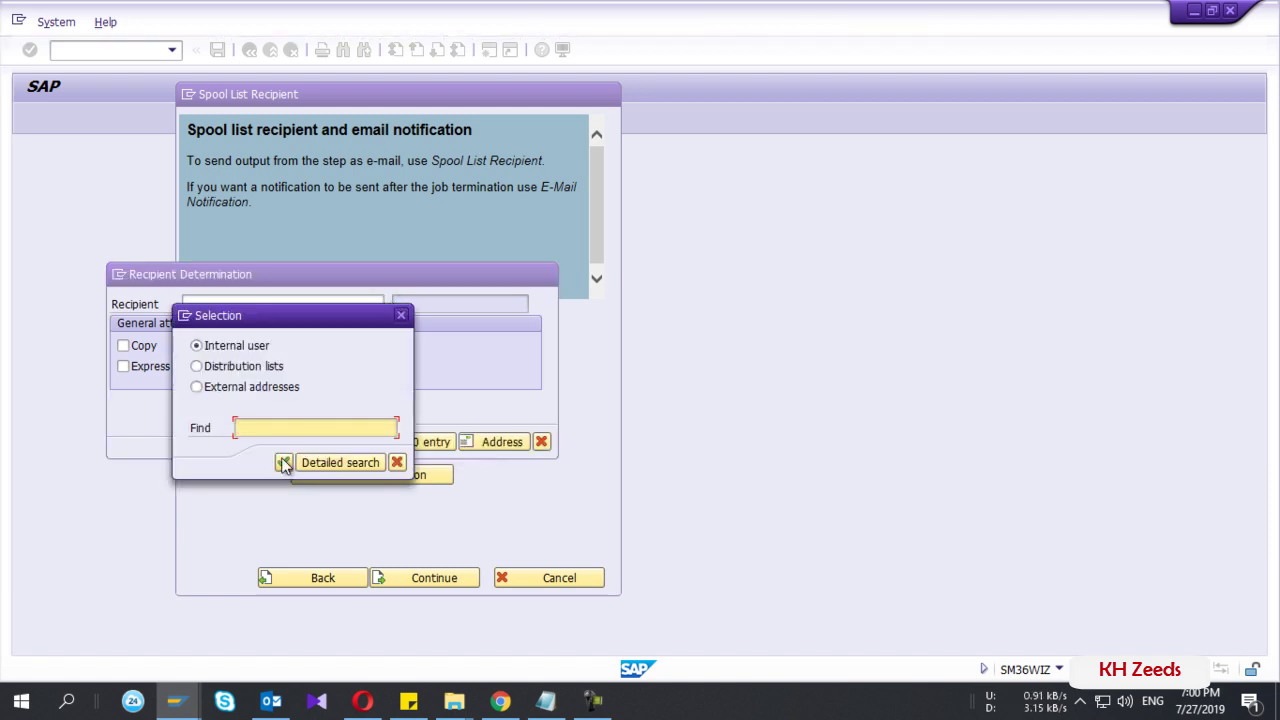
{"action": "left_click", "coordinate": [196, 366]}
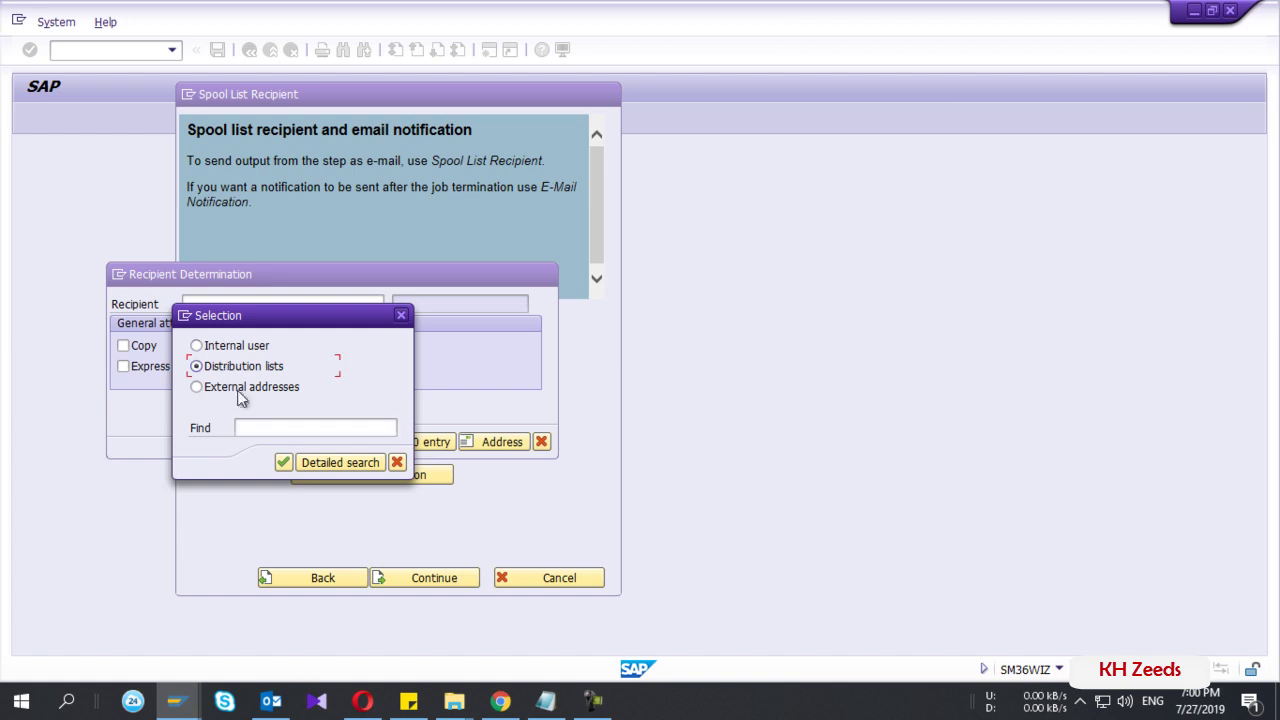
{"action": "left_click", "coordinate": [285, 466]}
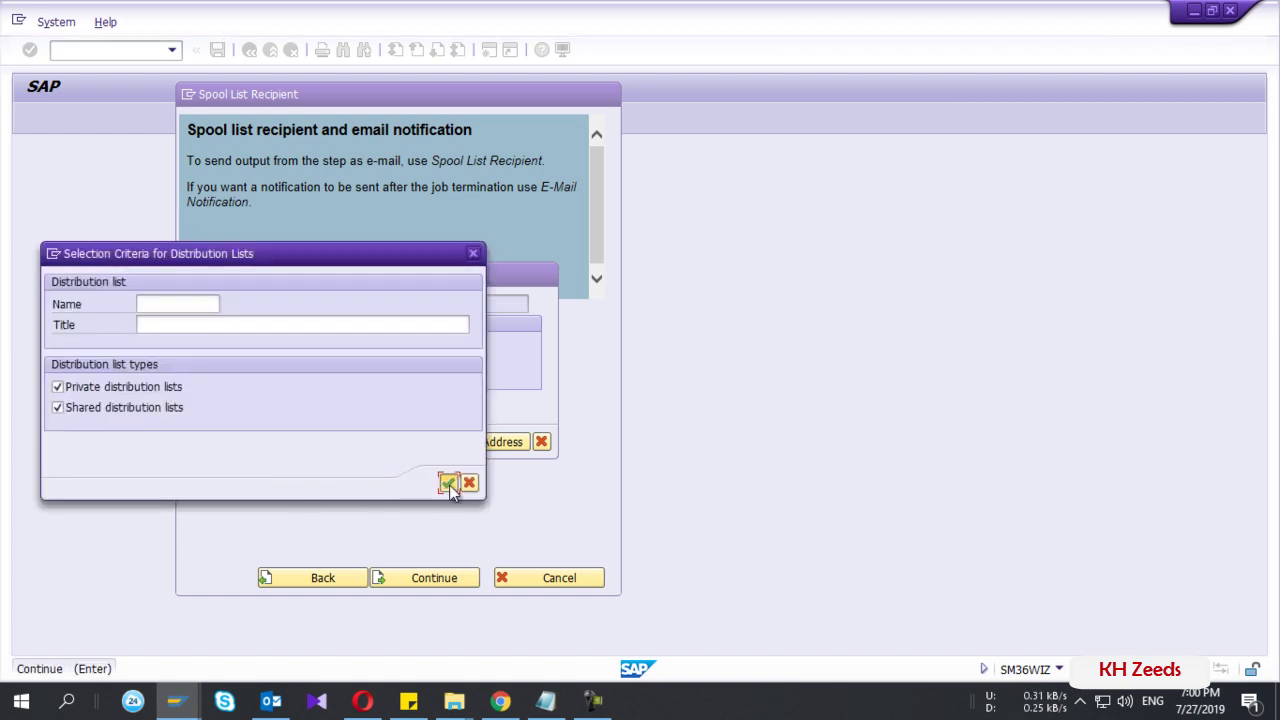
{"action": "left_click", "coordinate": [448, 483]}
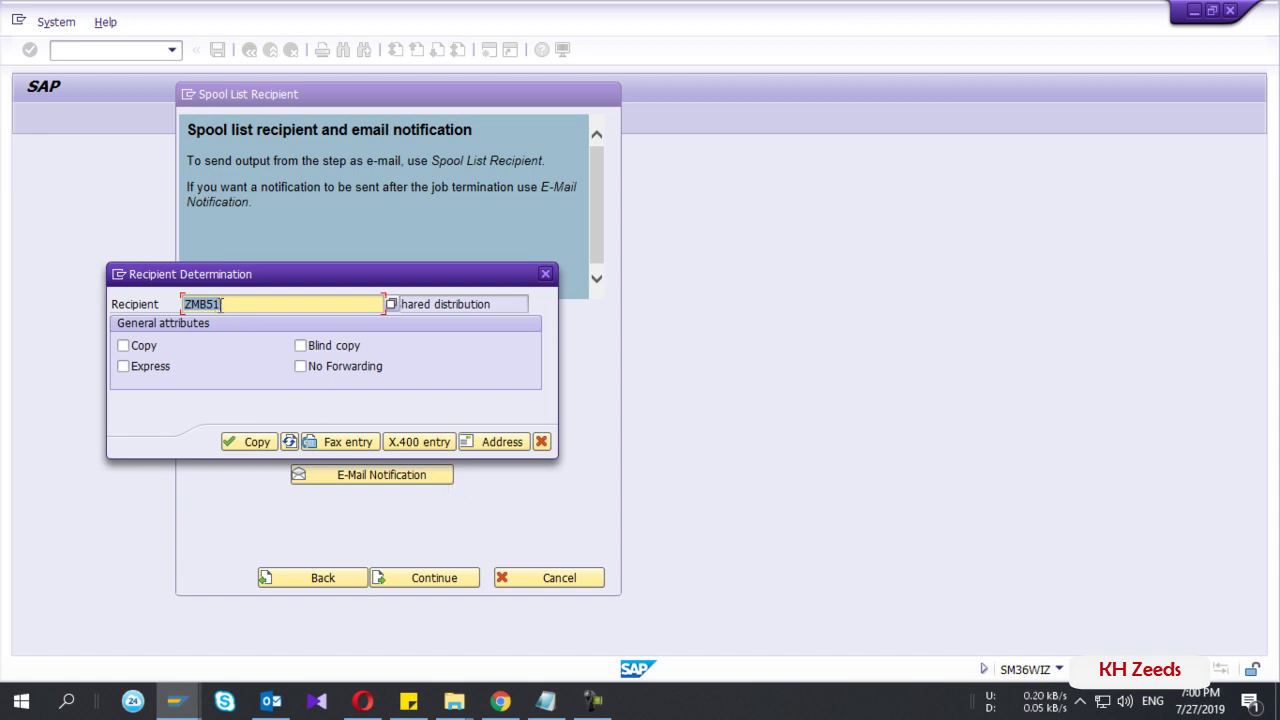
{"action": "left_click", "coordinate": [255, 444]}
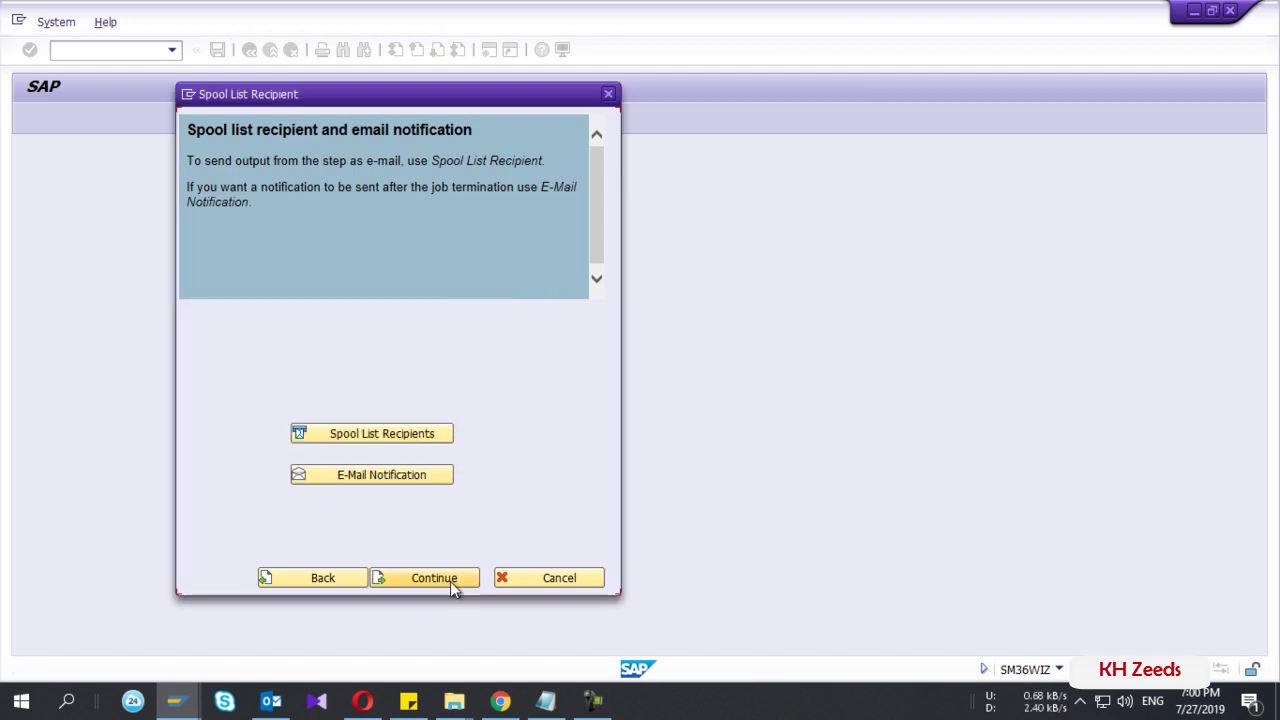
- Continue past the spool recipient settings to the Start conditions page
{"action": "left_click", "coordinate": [451, 586]}
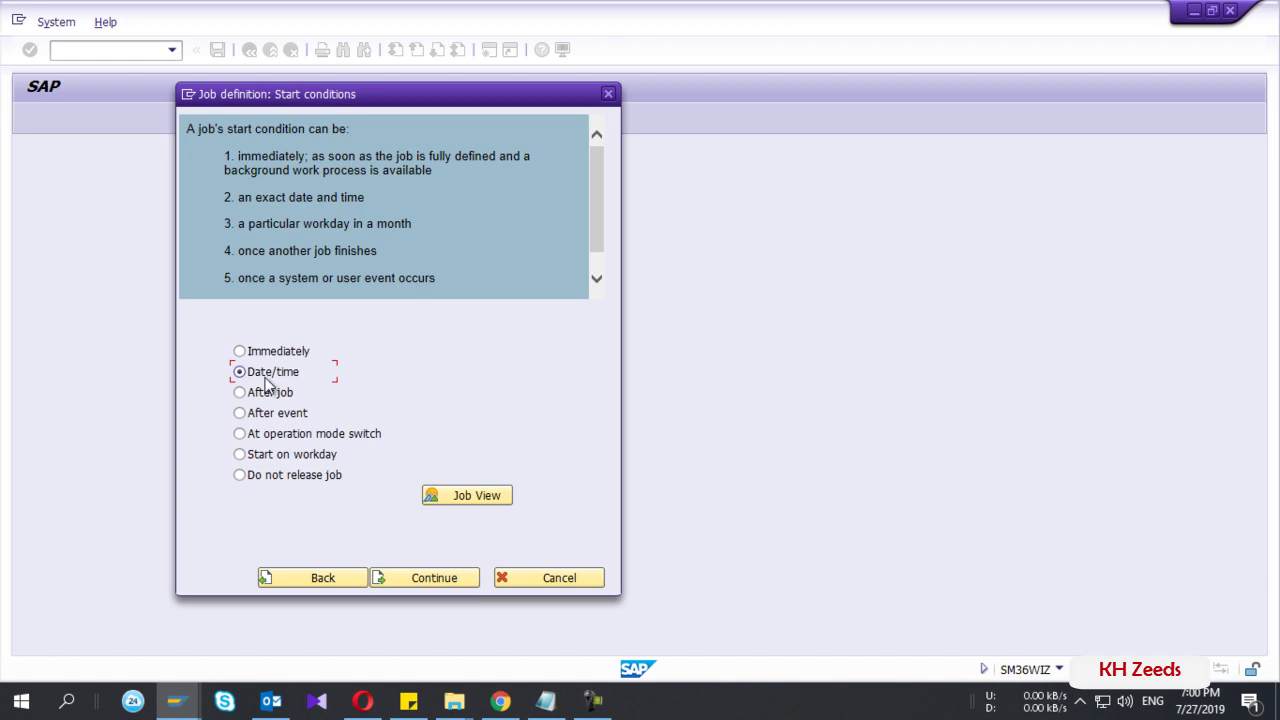
- Pick 01.08.2019 from the calendar as the scheduled start date
{"action": "left_click", "coordinate": [447, 577]}
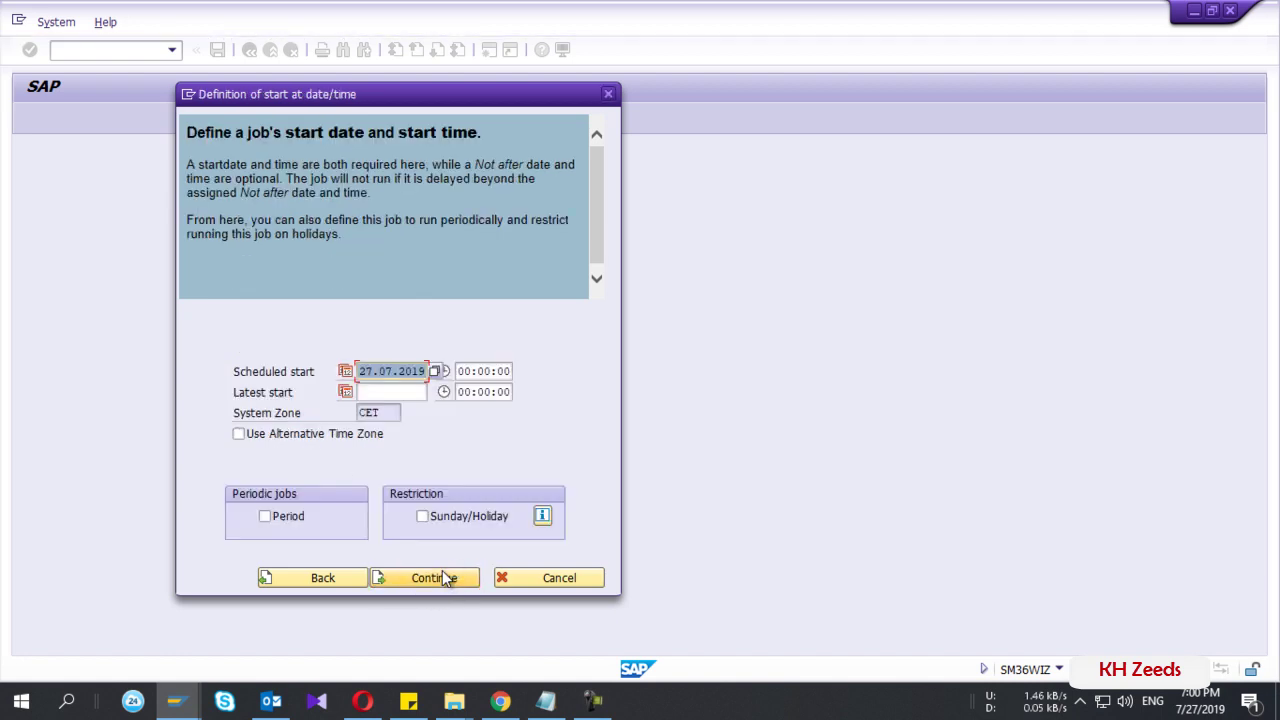
{"action": "left_click", "coordinate": [434, 374]}
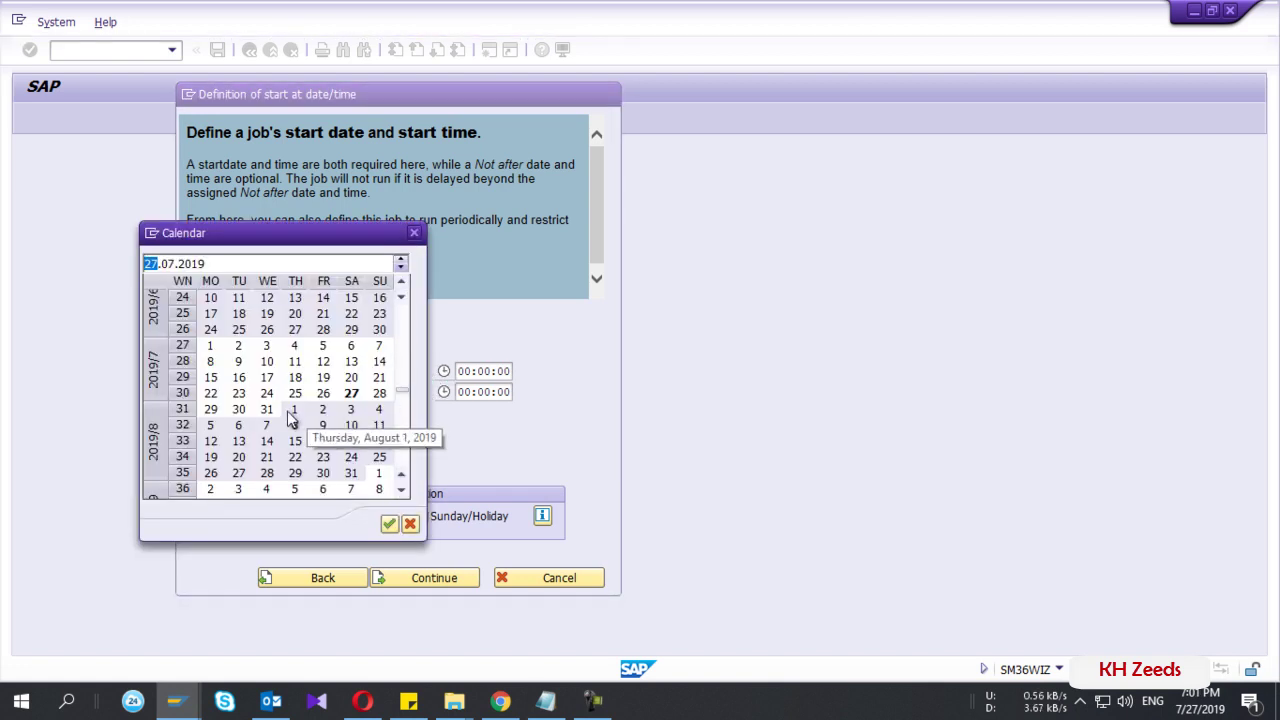
{"action": "double_click", "coordinate": [296, 412]}
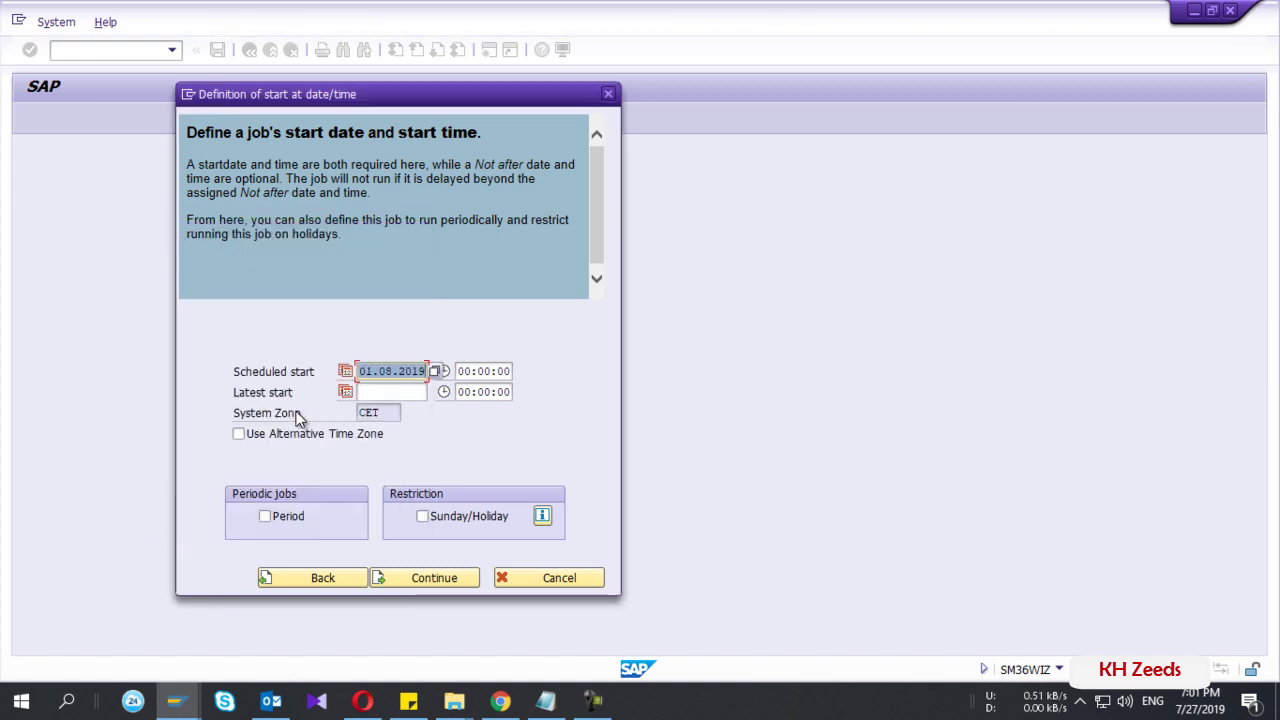
{"action": "key", "text": "Tab"}
{"action": "key", "text": "ctrl+v"}
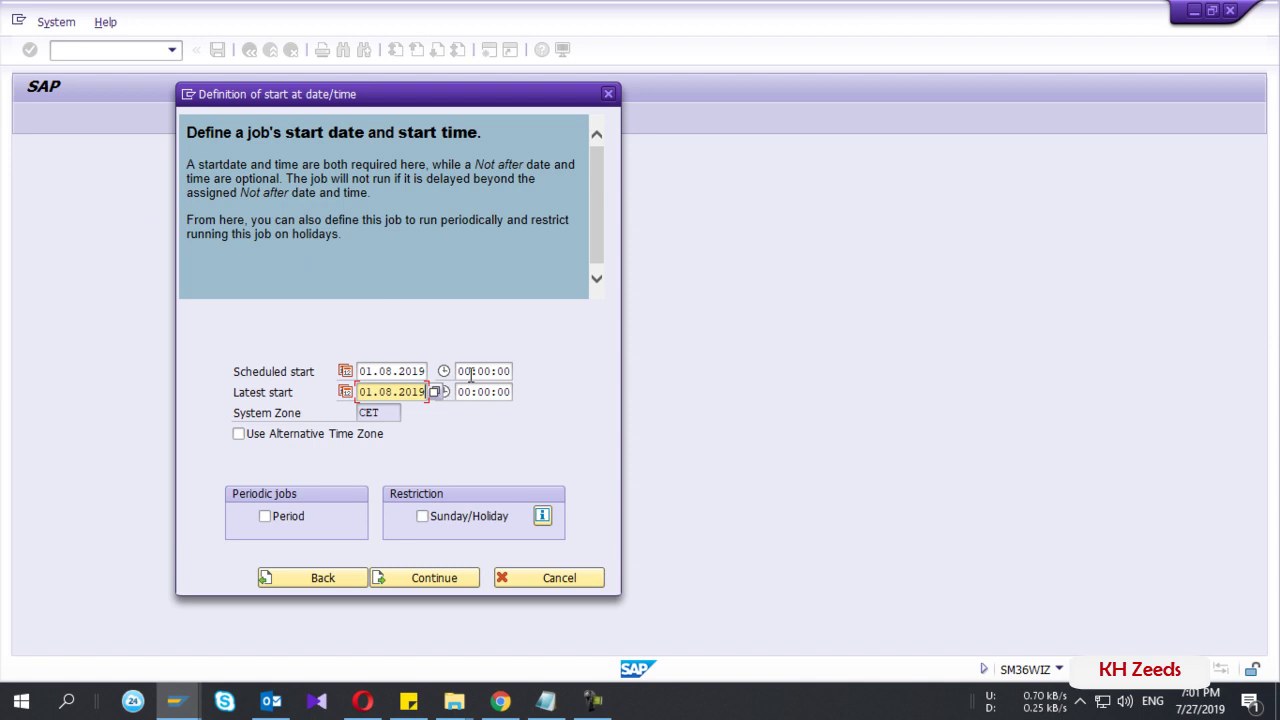
- Set start time 03:00:00 and latest start 03:10:00, and mark the job periodic
{"action": "left_click", "coordinate": [472, 371]}
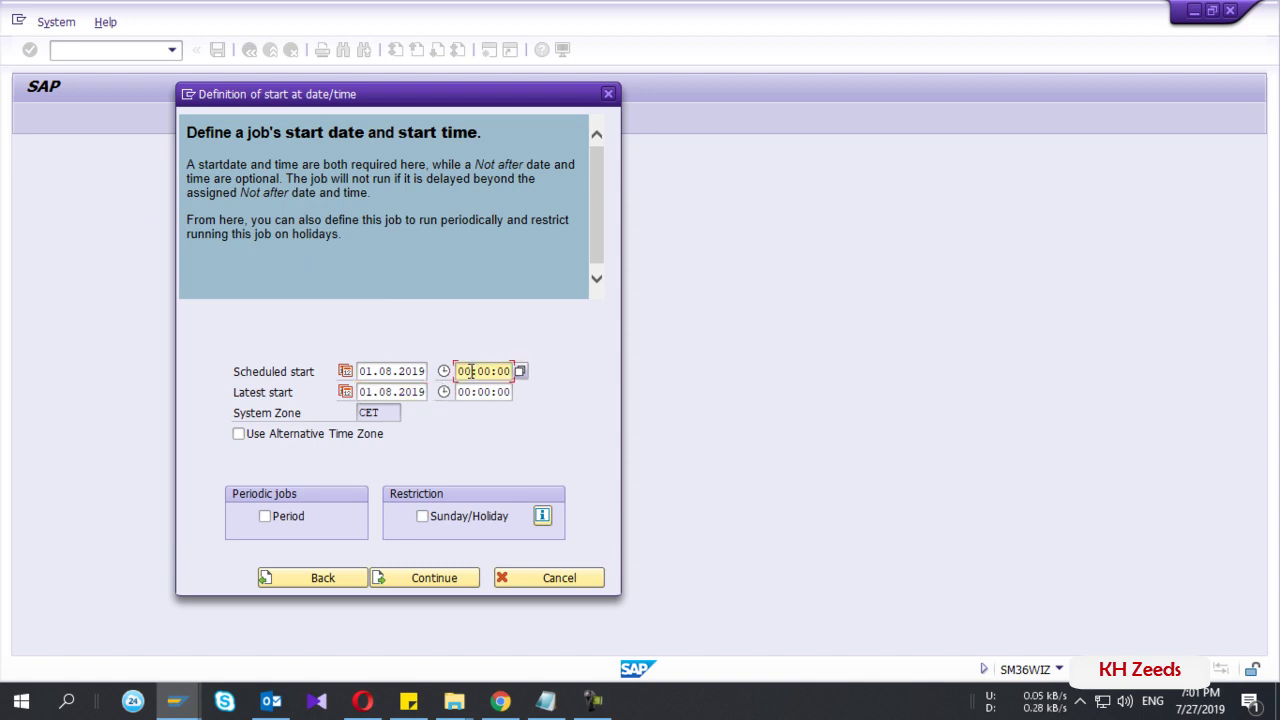
{"action": "key", "text": "BackSpace"}
{"action": "type", "text": "3"}
{"action": "key", "text": "Down"}
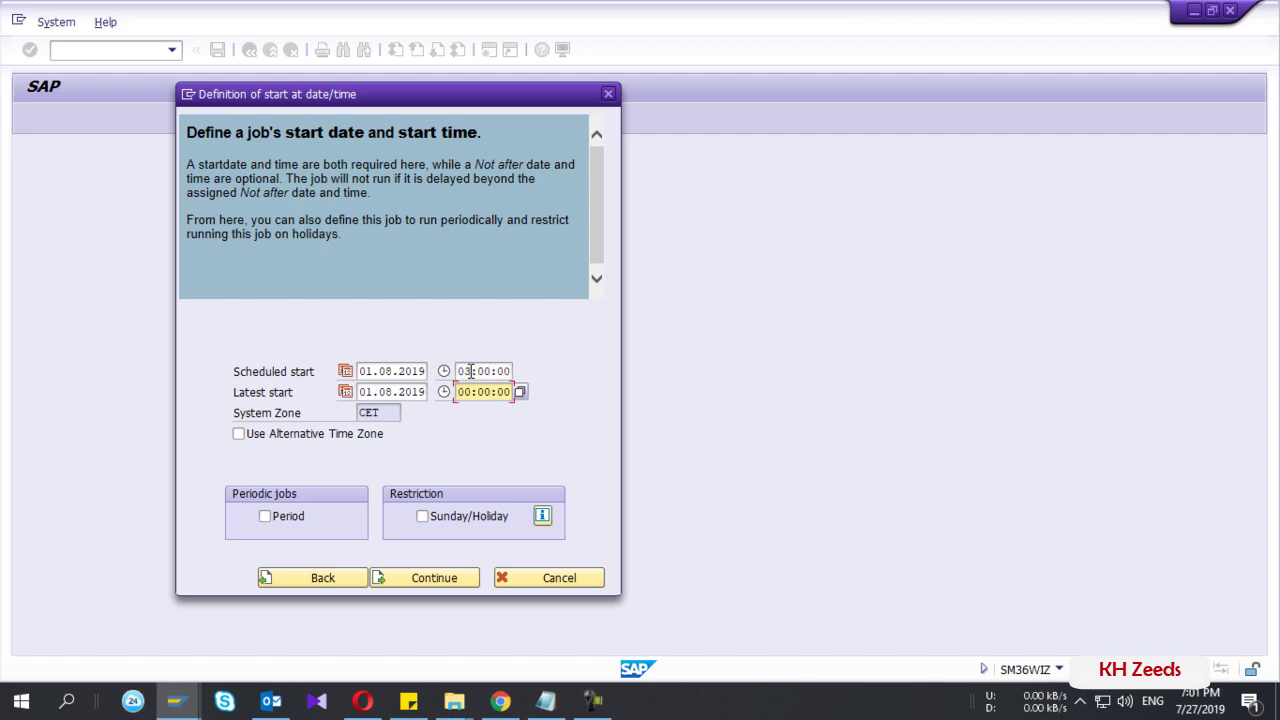
{"action": "type", "text": "3:1"}
{"action": "left_click", "coordinate": [263, 515]}
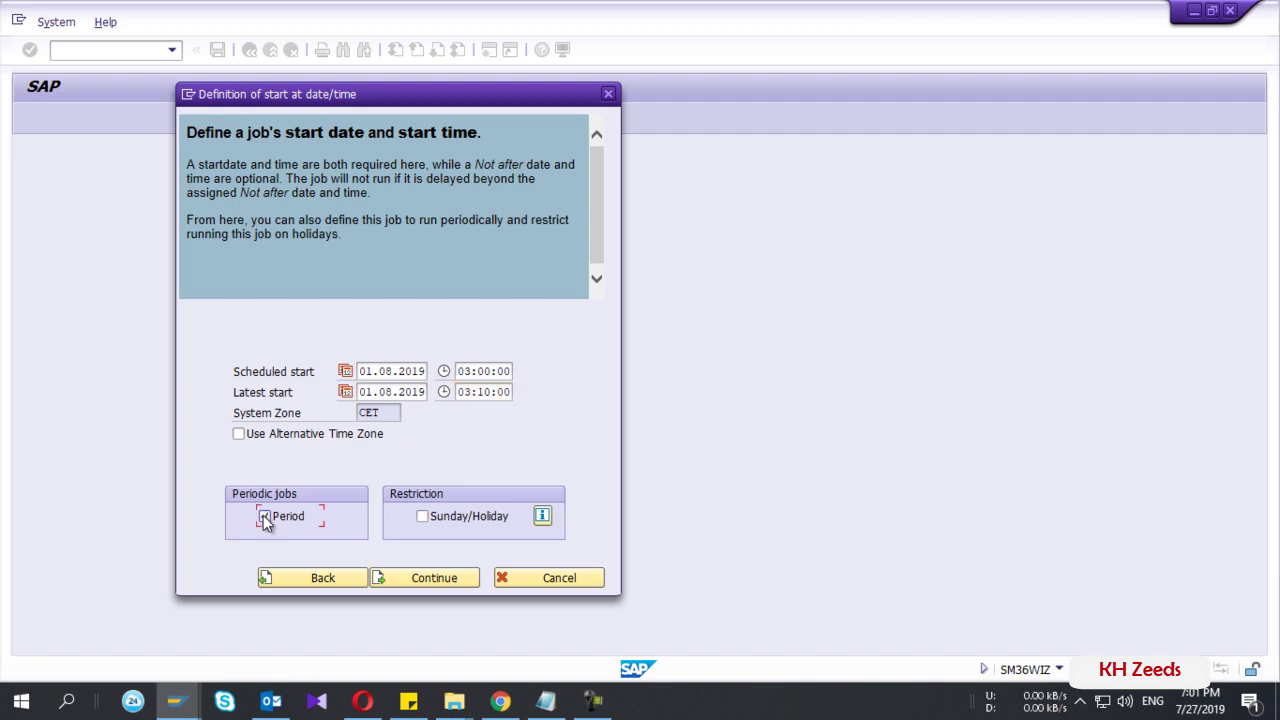
- Set the job's period to Monthly and advance to the ZMB51 CIRCULTE job summary
{"action": "left_click", "coordinate": [437, 584]}
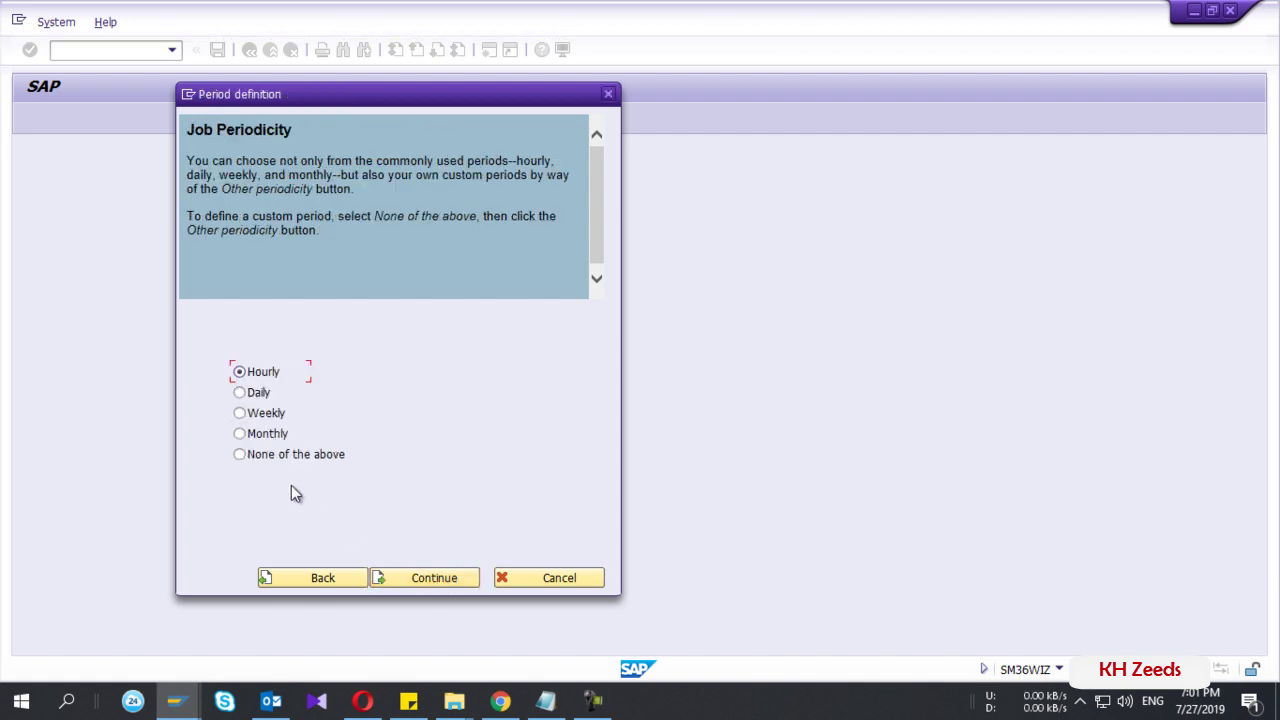
{"action": "left_click", "coordinate": [247, 437]}
{"action": "left_click", "coordinate": [428, 579]}
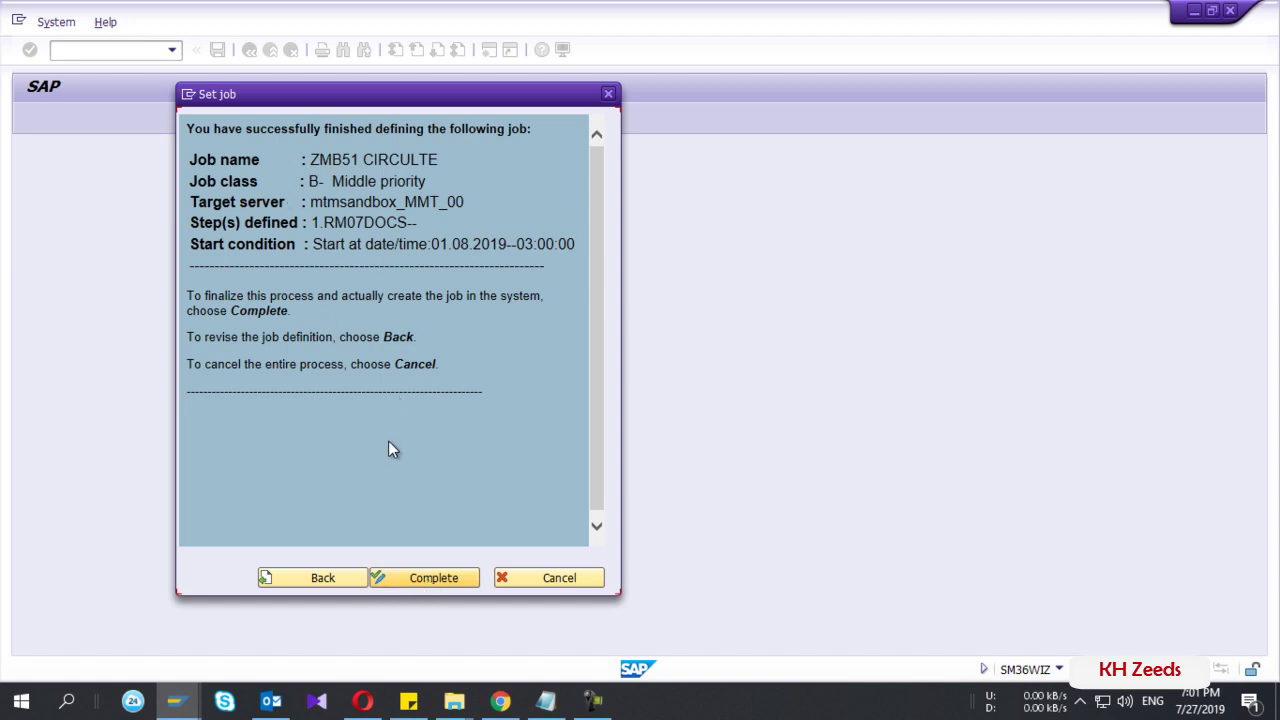
- Complete the wizard so ZMB51 CIRCULTE is saved as a Released job
{"action": "left_click", "coordinate": [438, 581]}
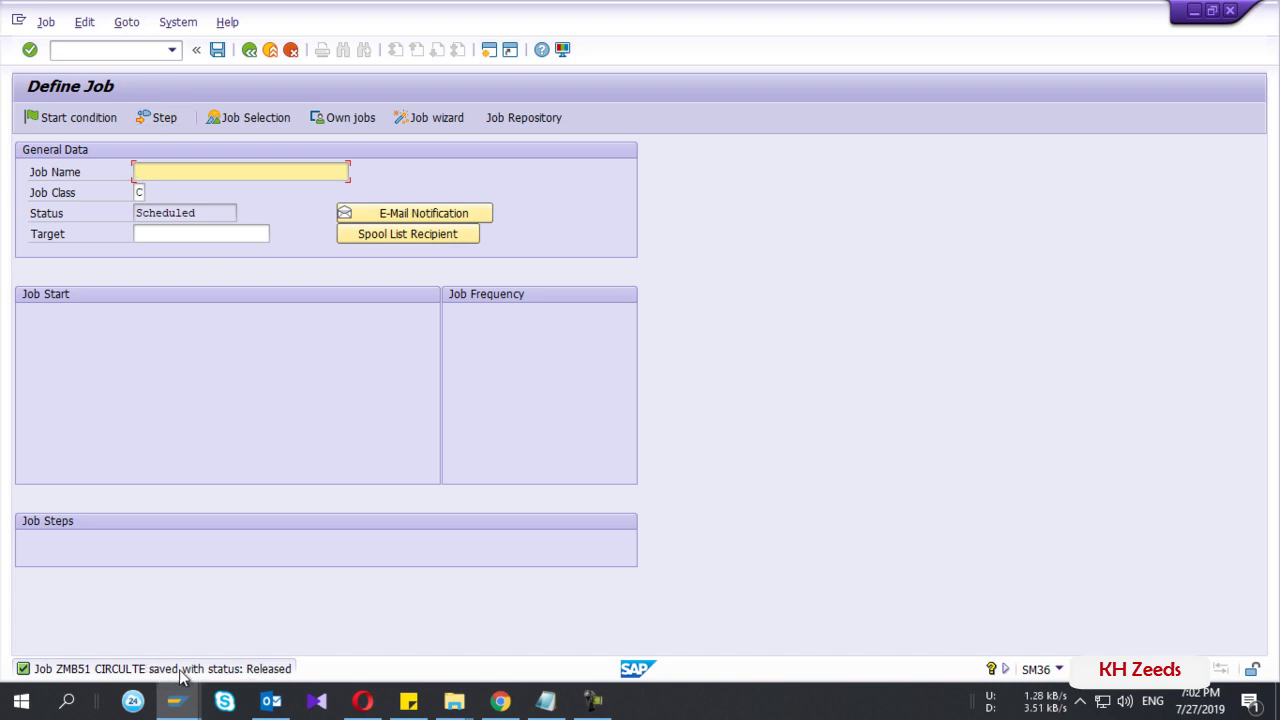
- Open SM37 with /NSM37 and set the job name criterion to *MB51*
{"action": "left_click", "coordinate": [102, 48]}
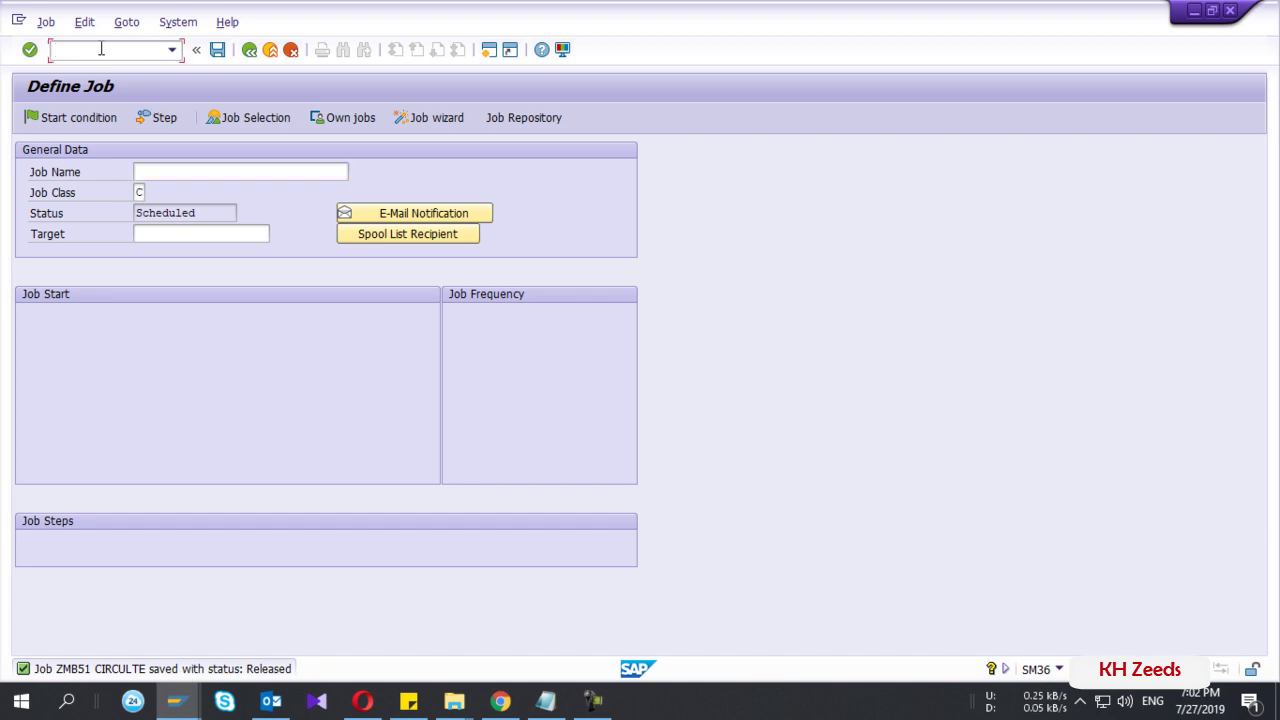
{"action": "type", "text": "/NSM37"}
{"action": "key", "text": "Return"}
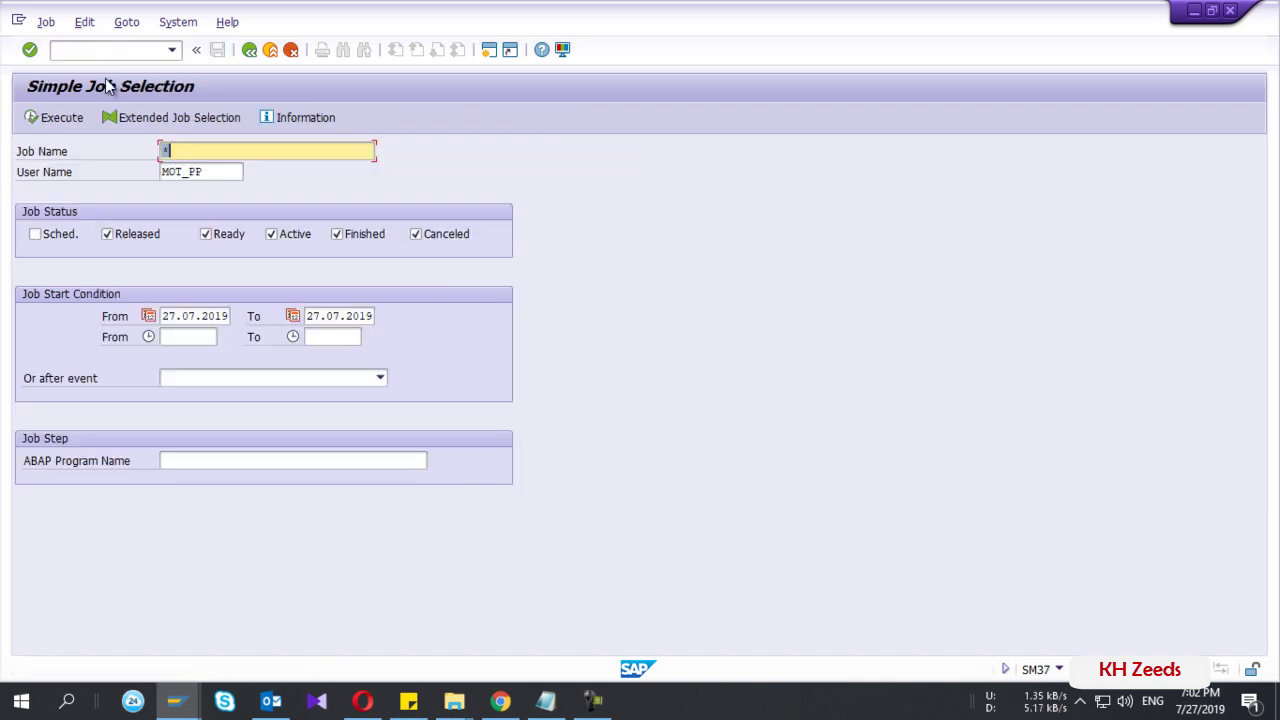
{"action": "left_click", "coordinate": [207, 173]}
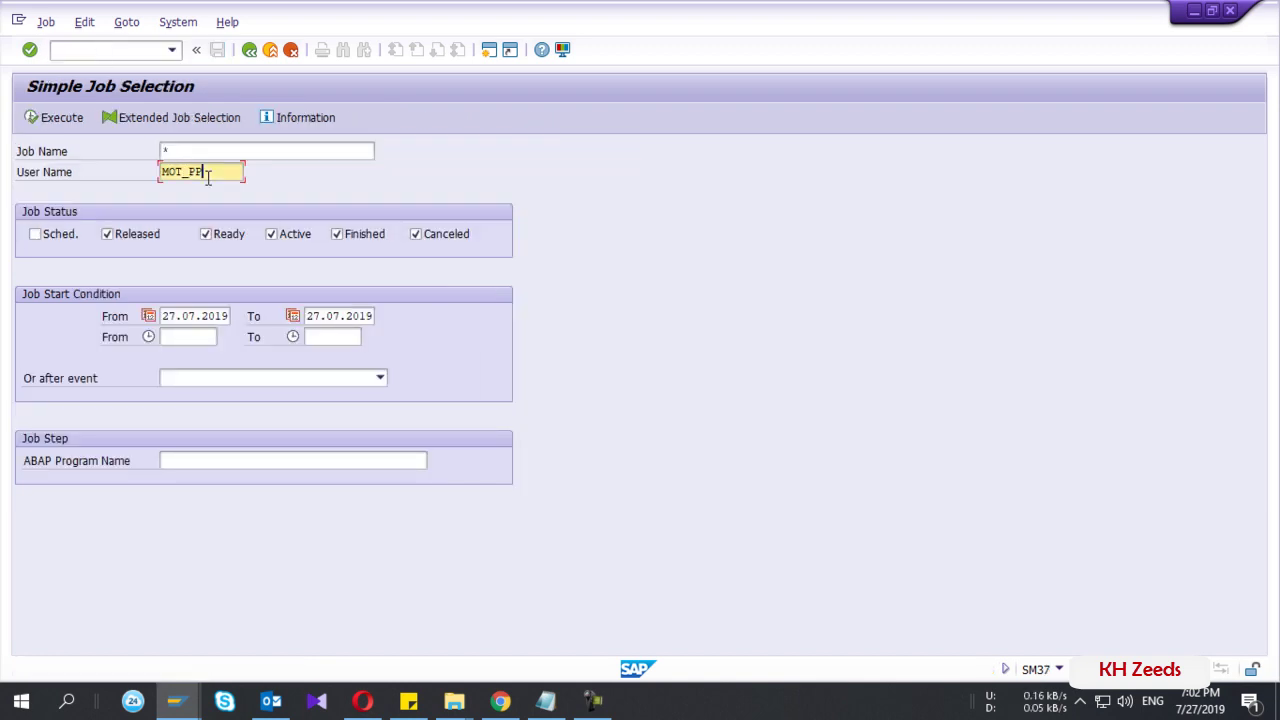
{"action": "left_click", "coordinate": [178, 151]}
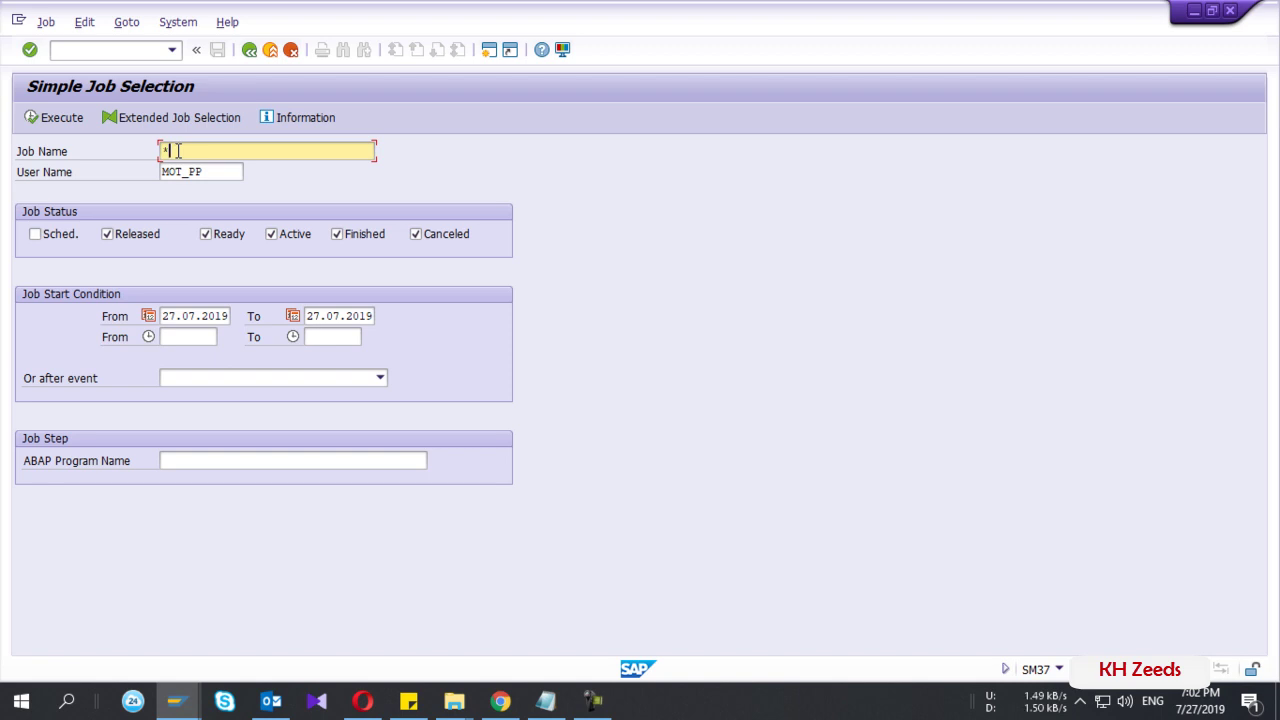
{"action": "type", "text": "mb51*"}
- Include scheduled (Sched.) jobs in the selection and rerun the search
{"action": "left_click", "coordinate": [35, 119]}
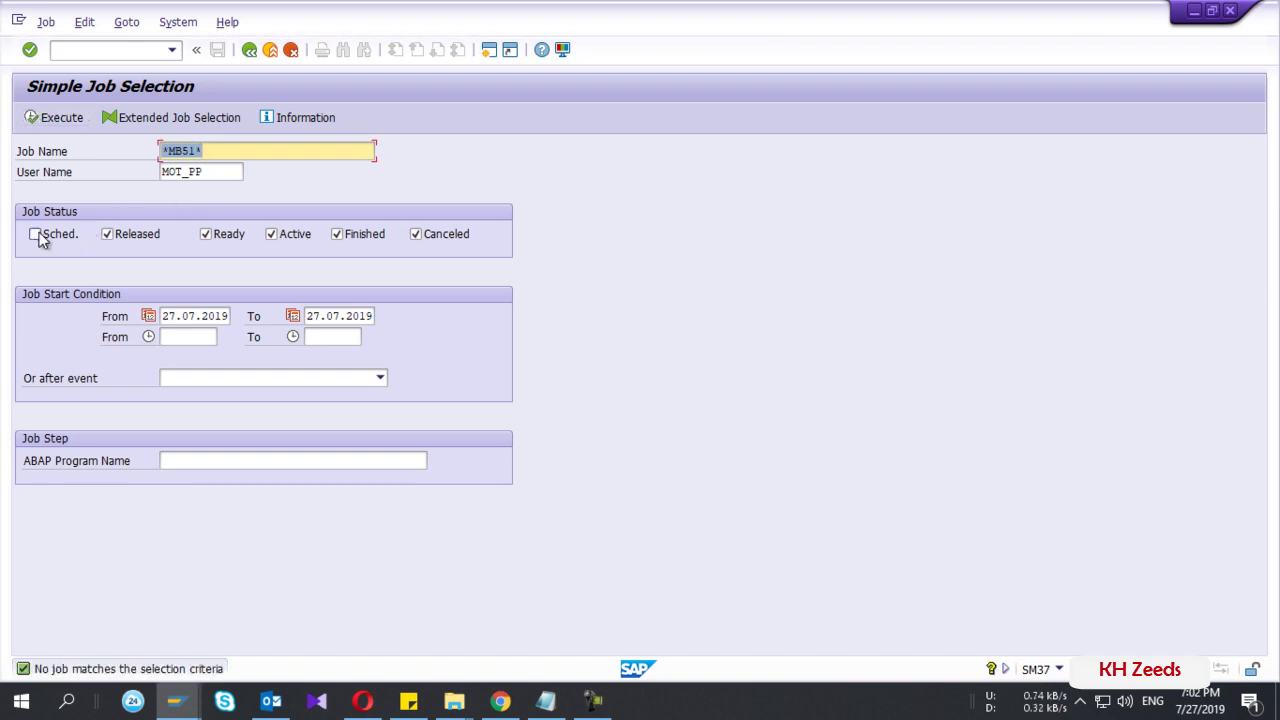
{"action": "left_click", "coordinate": [36, 235]}
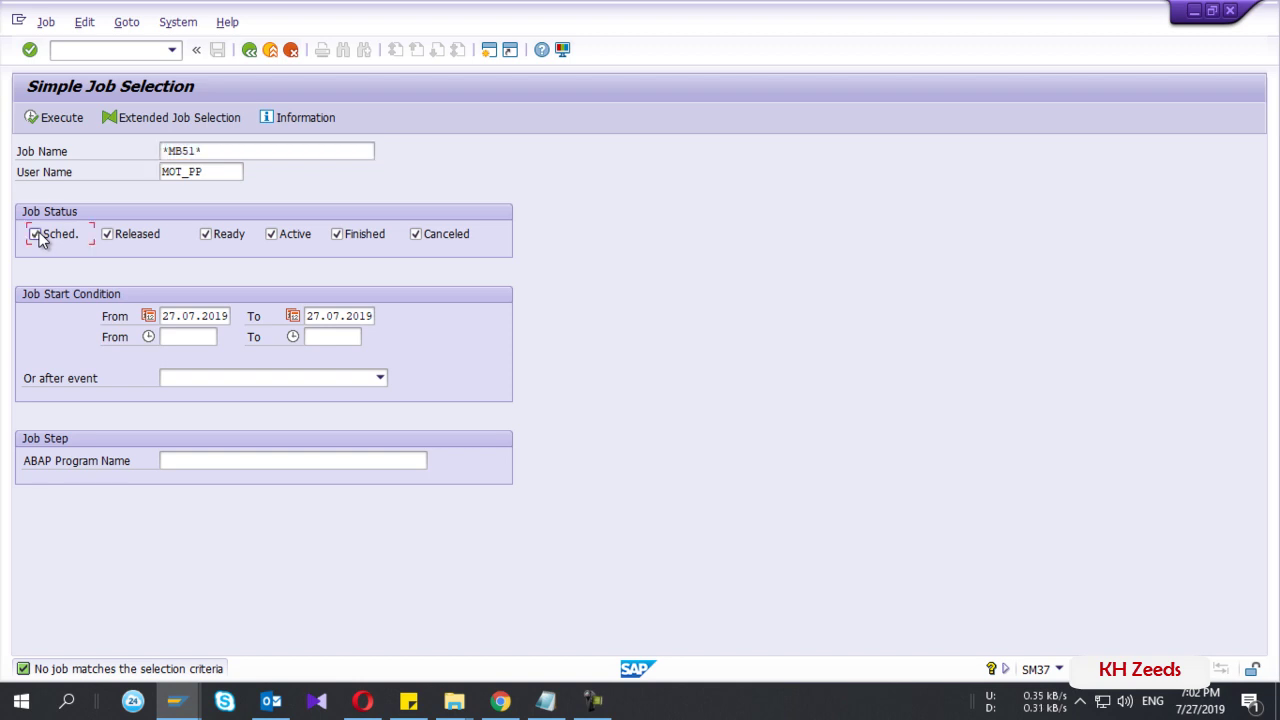
{"action": "left_click", "coordinate": [32, 118]}
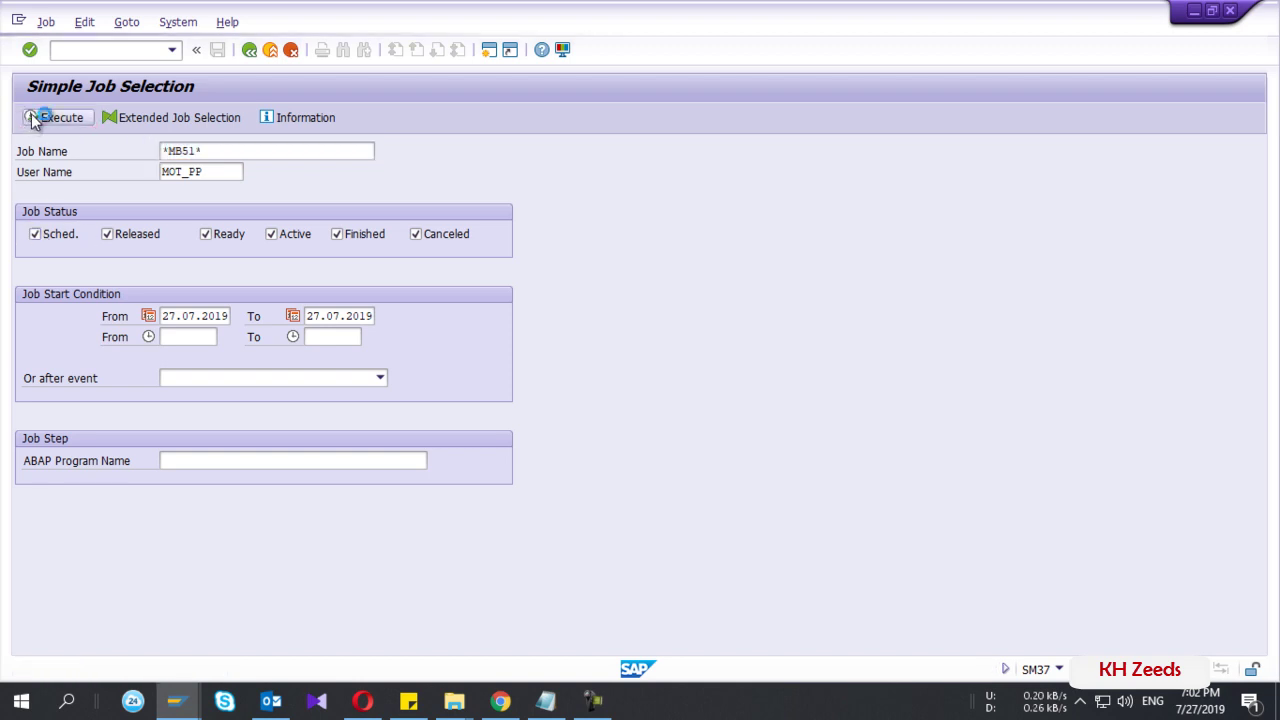
{"action": "left_click", "coordinate": [226, 166]}
{"action": "left_click", "coordinate": [225, 151]}
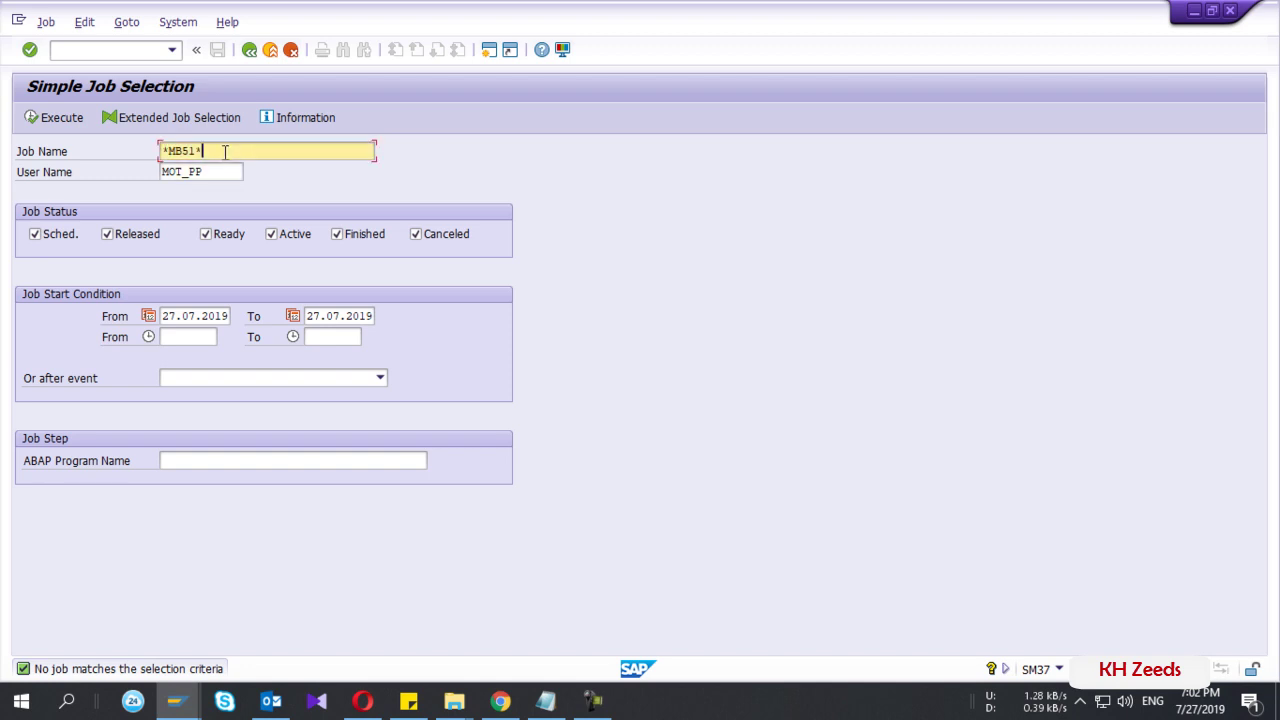
- Clear the From and To start dates so the selection has no date limits
{"action": "left_click", "coordinate": [187, 123]}
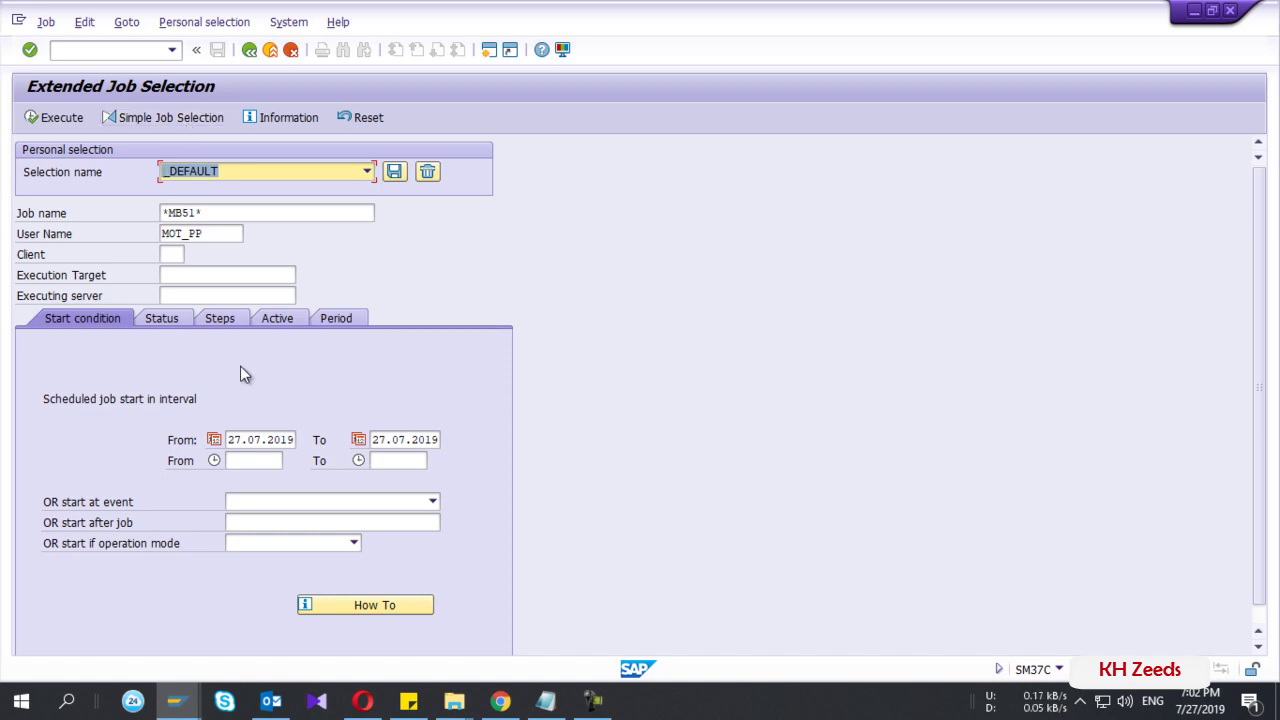
{"action": "double_click", "coordinate": [262, 446]}
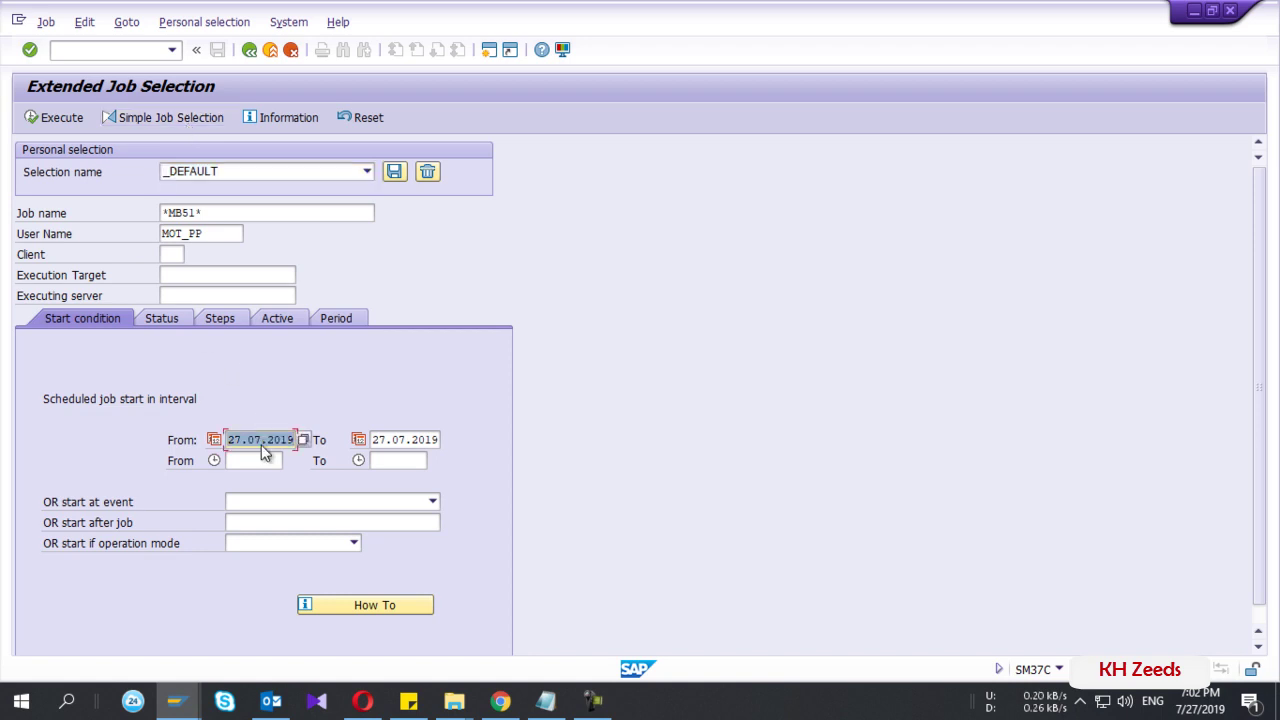
{"action": "left_click", "coordinate": [170, 117]}
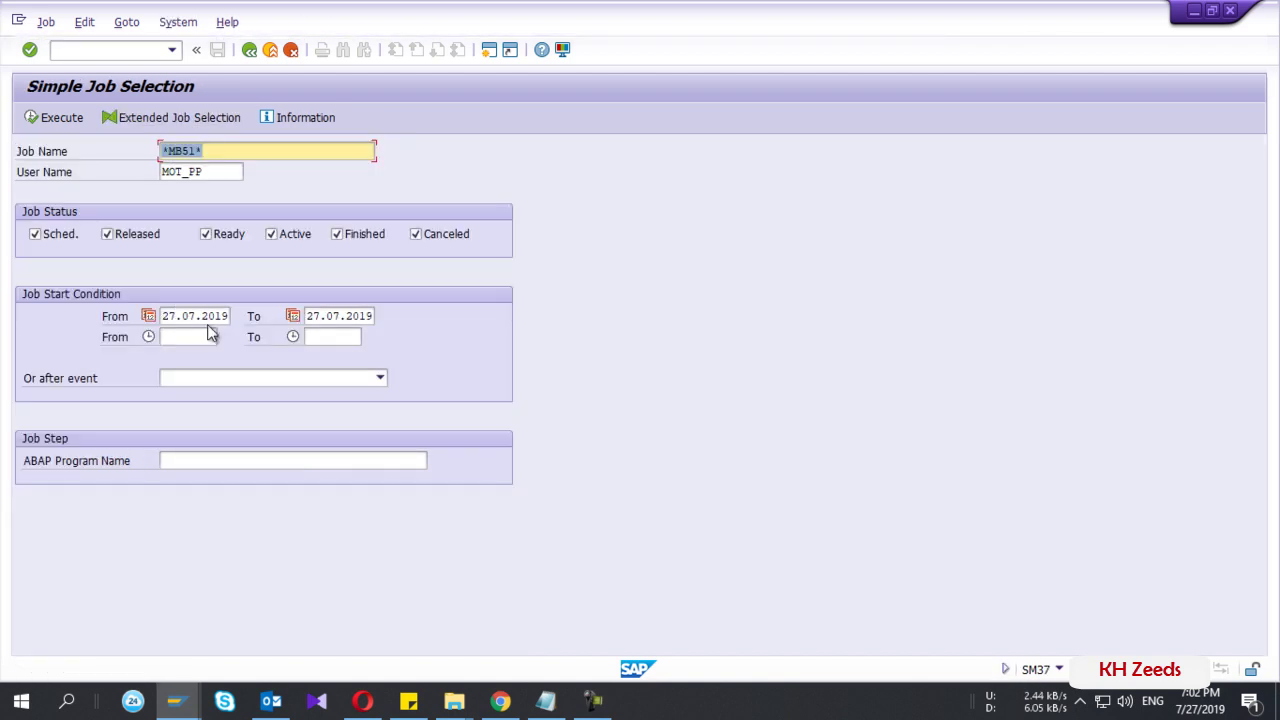
{"action": "double_click", "coordinate": [208, 317]}
{"action": "key", "text": "Delete"}
{"action": "key", "text": "Tab"}
{"action": "key", "text": "Delete"}
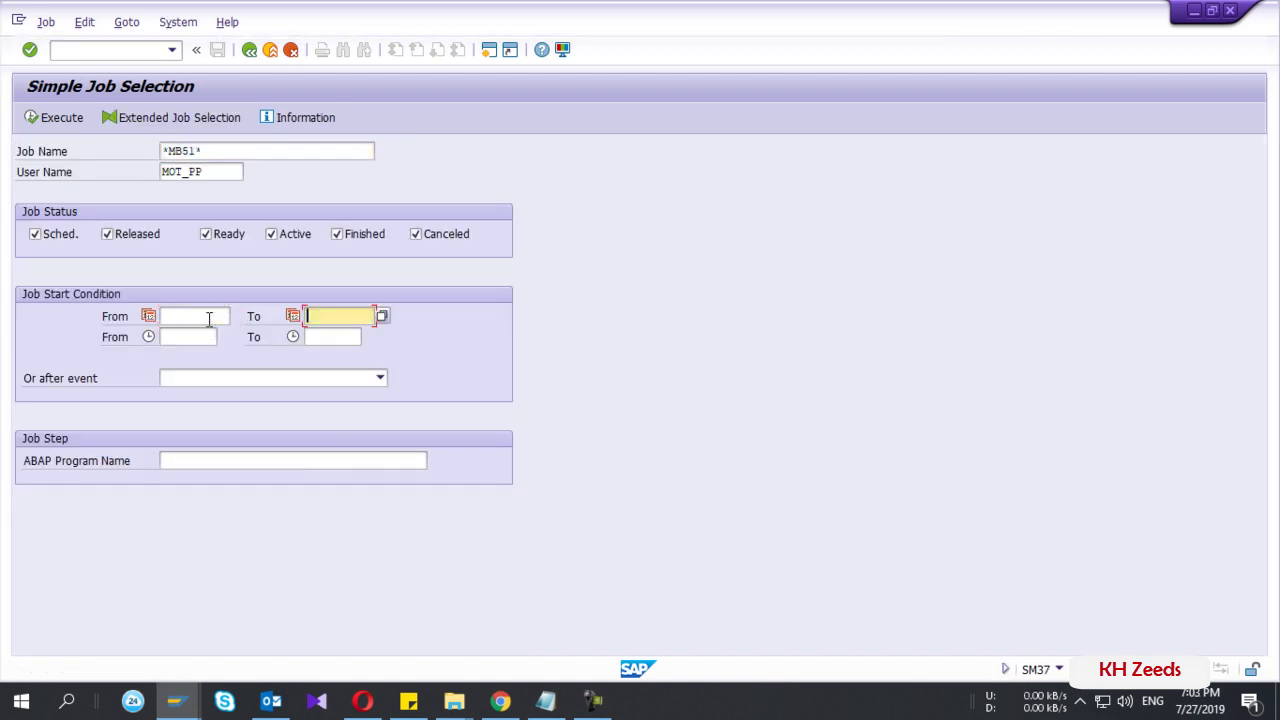
{"action": "left_click", "coordinate": [182, 317]}
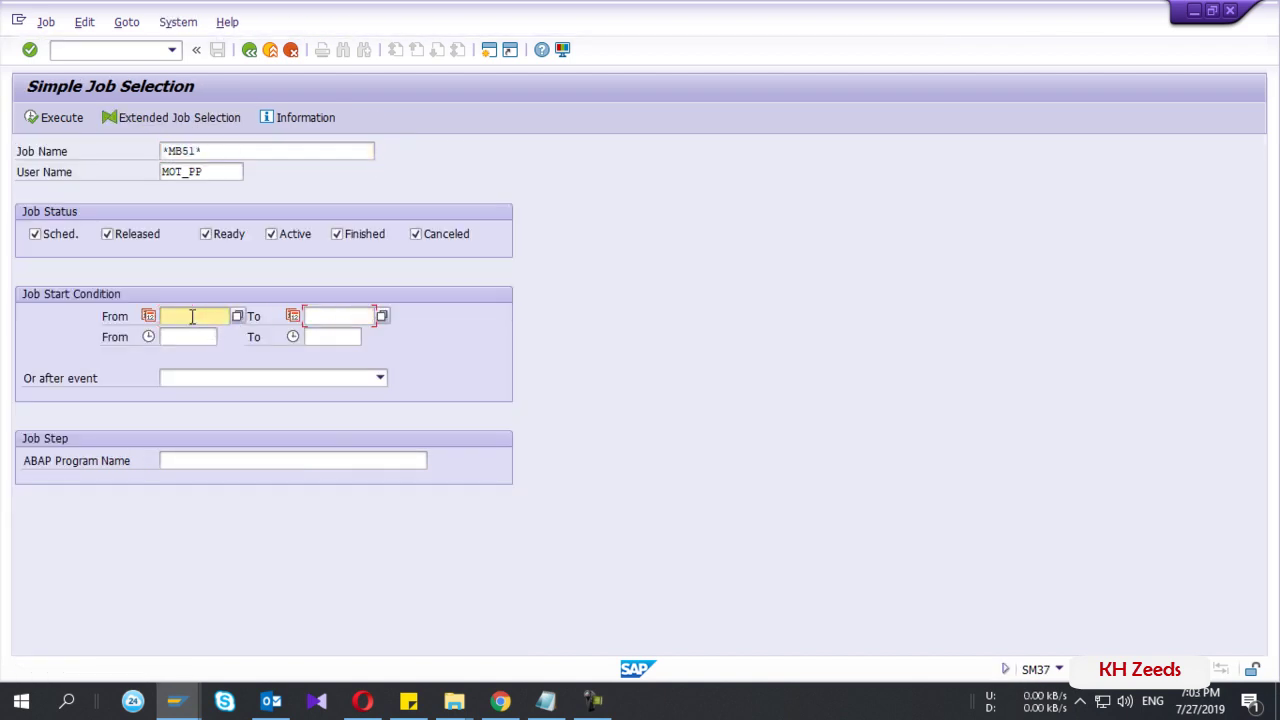
- Run the *MB51* search and open the ZMB51 CIRCULTE row in Job Overview
{"action": "left_click", "coordinate": [42, 117]}
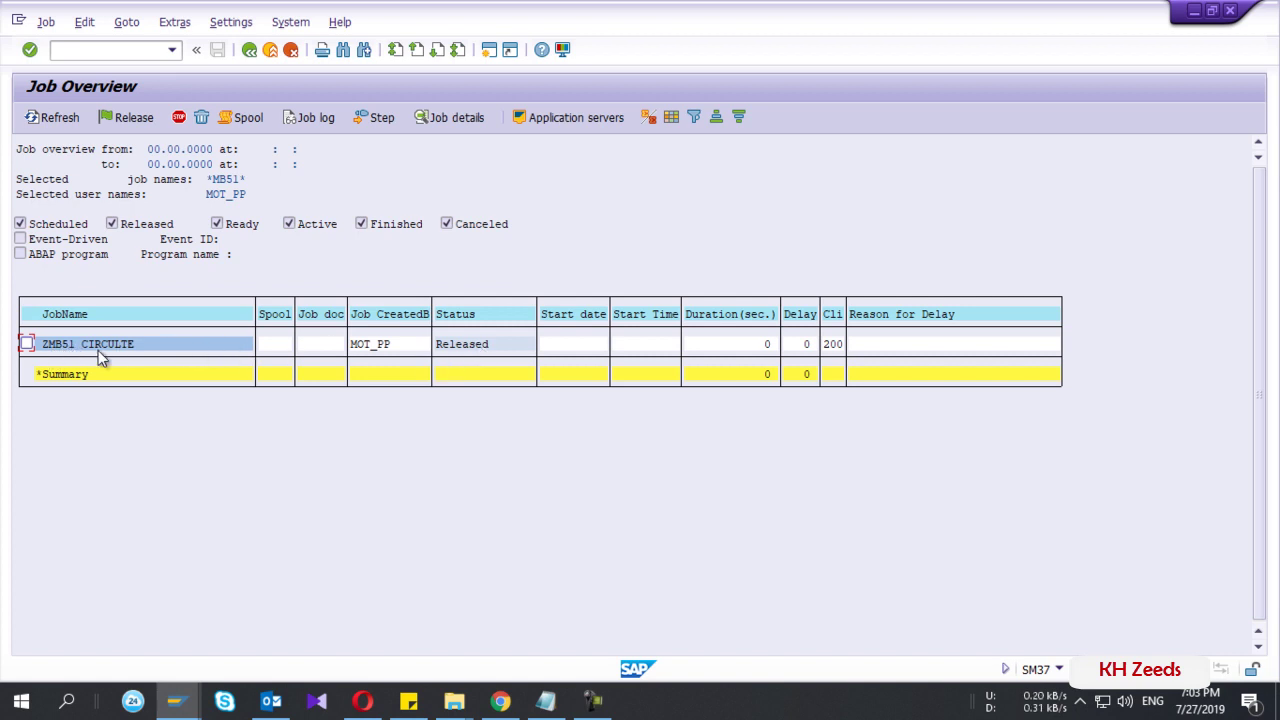
{"action": "left_click", "coordinate": [452, 352]}
{"action": "double_click", "coordinate": [160, 356]}
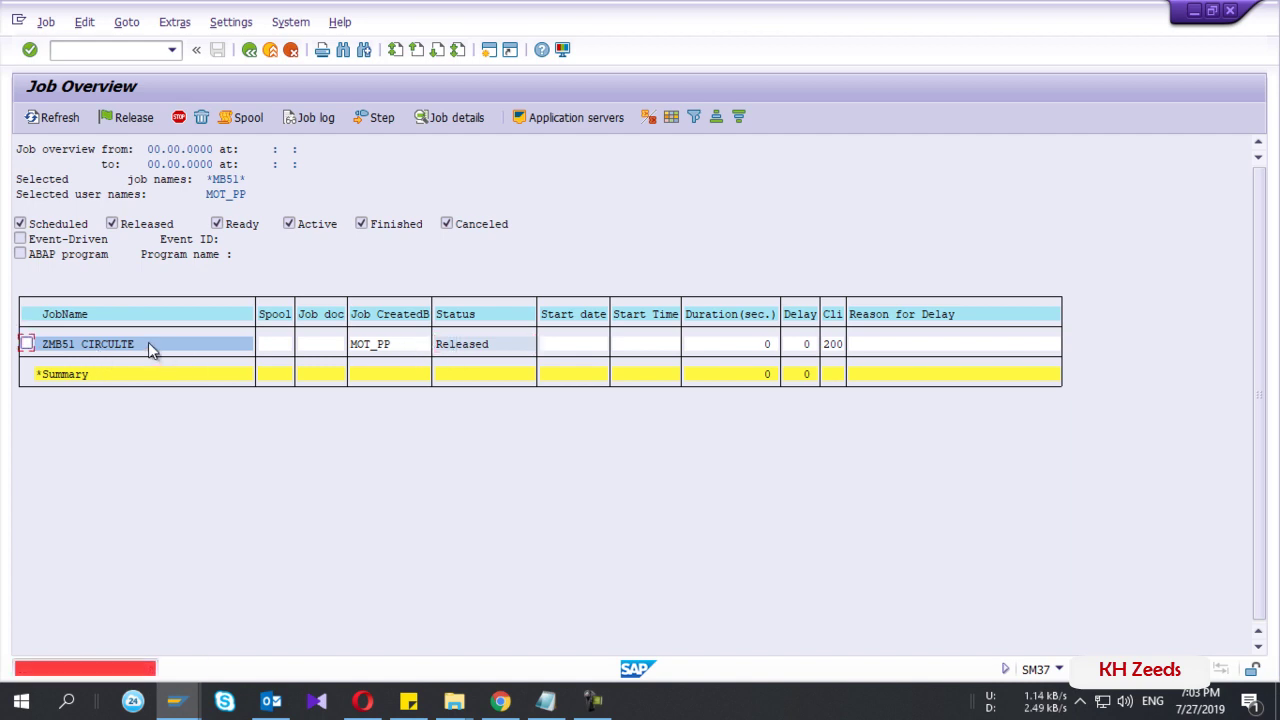
- Check ZMB51 CIRCULTE's planned start of 01.08.2019 03:00:00, then return to the overview
{"action": "double_click", "coordinate": [148, 342]}
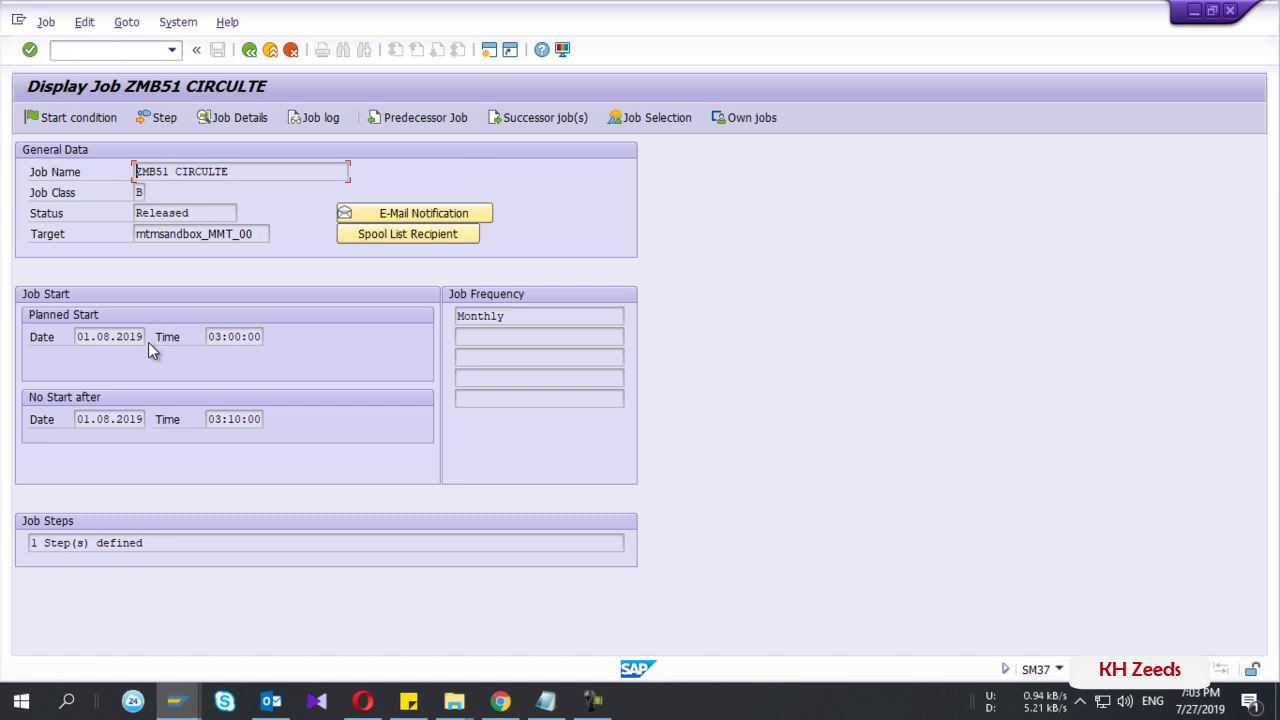
{"action": "left_click", "coordinate": [103, 338]}
{"action": "left_click", "coordinate": [220, 338]}
{"action": "left_click", "coordinate": [251, 49]}
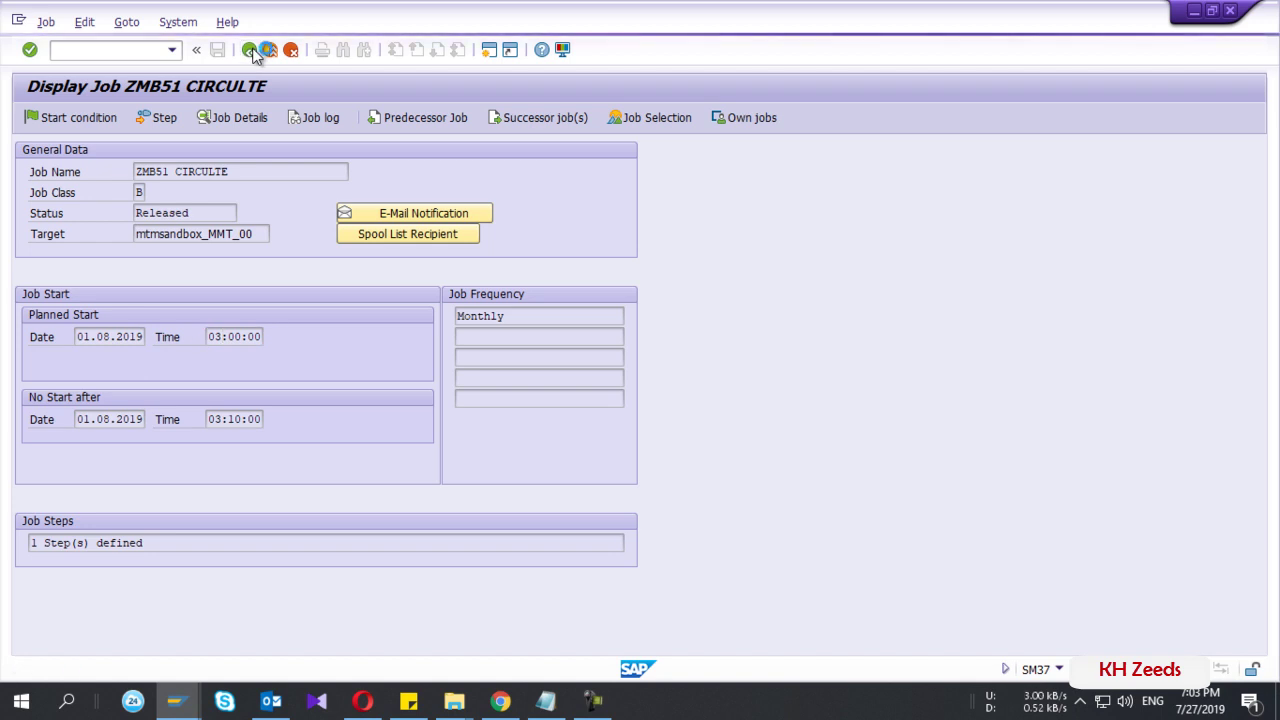